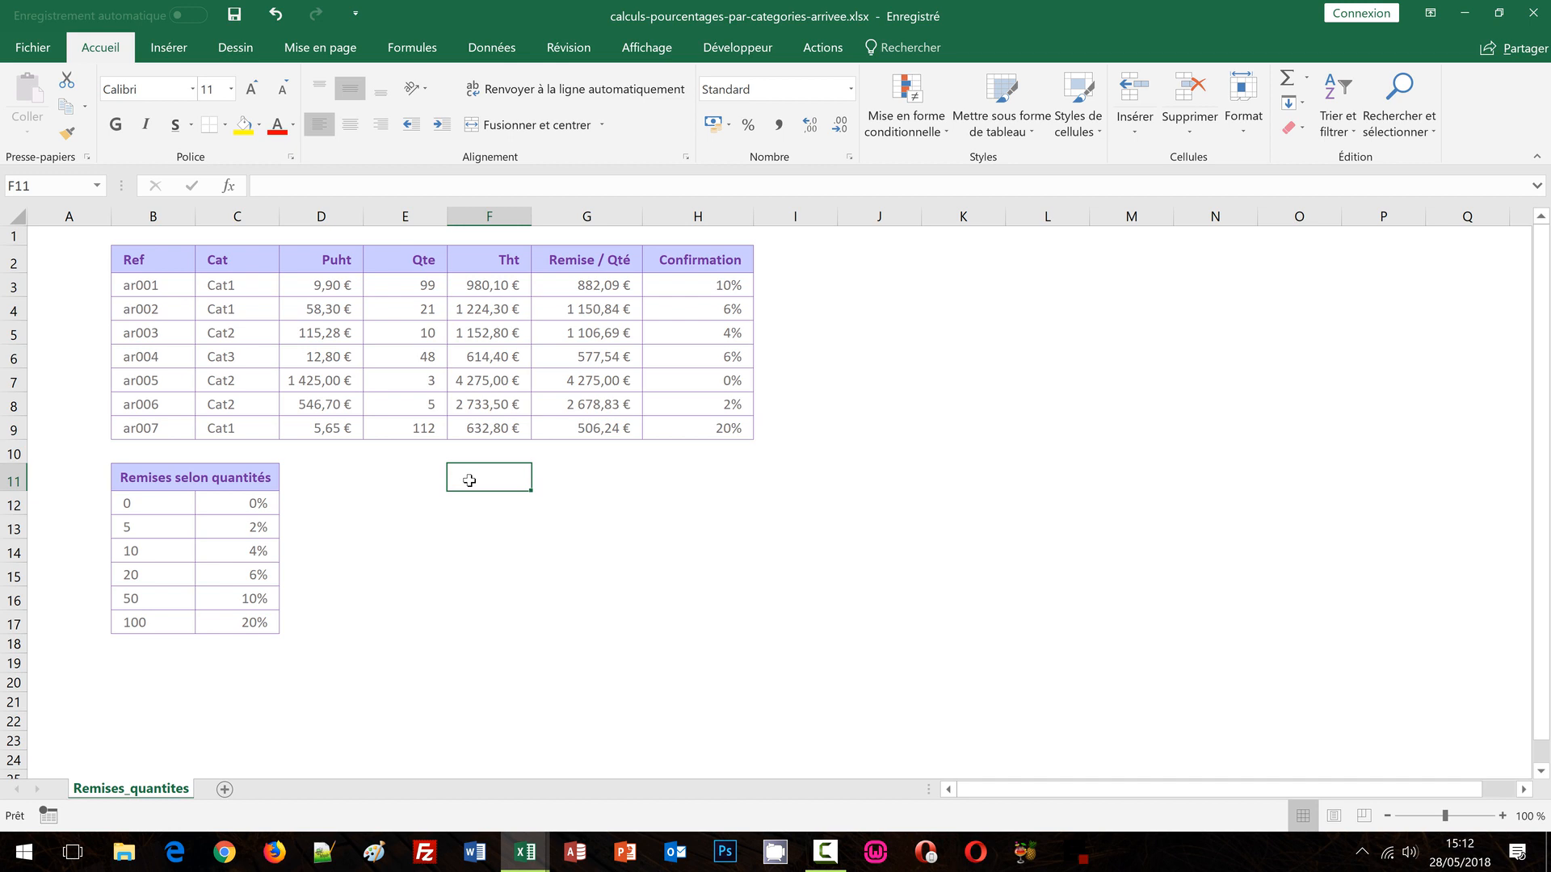
pyautogui.click(388, 487)
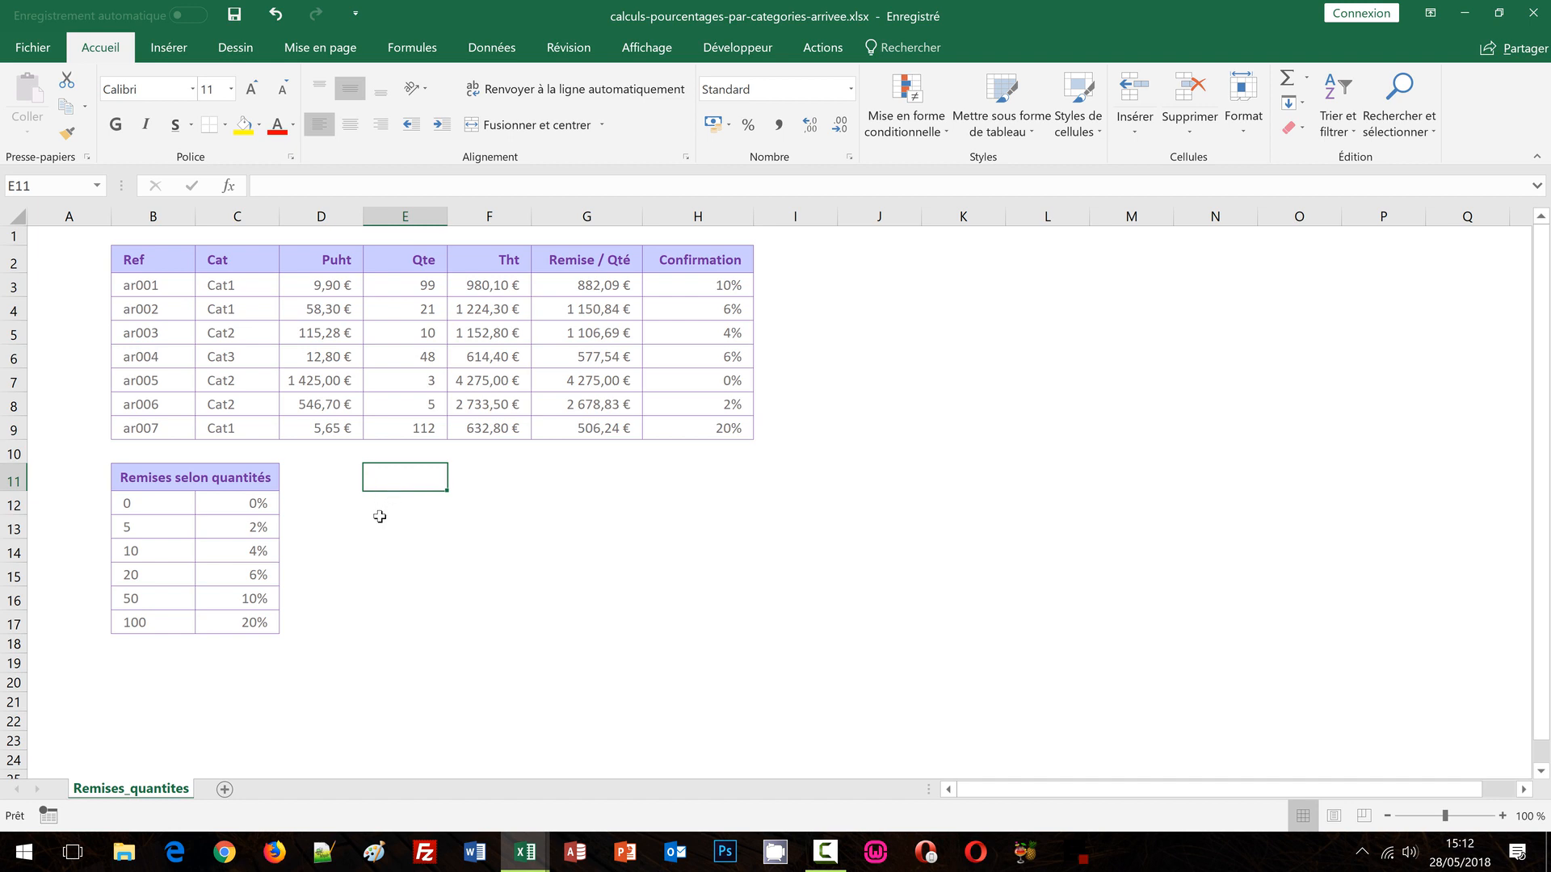
pyautogui.click(381, 520)
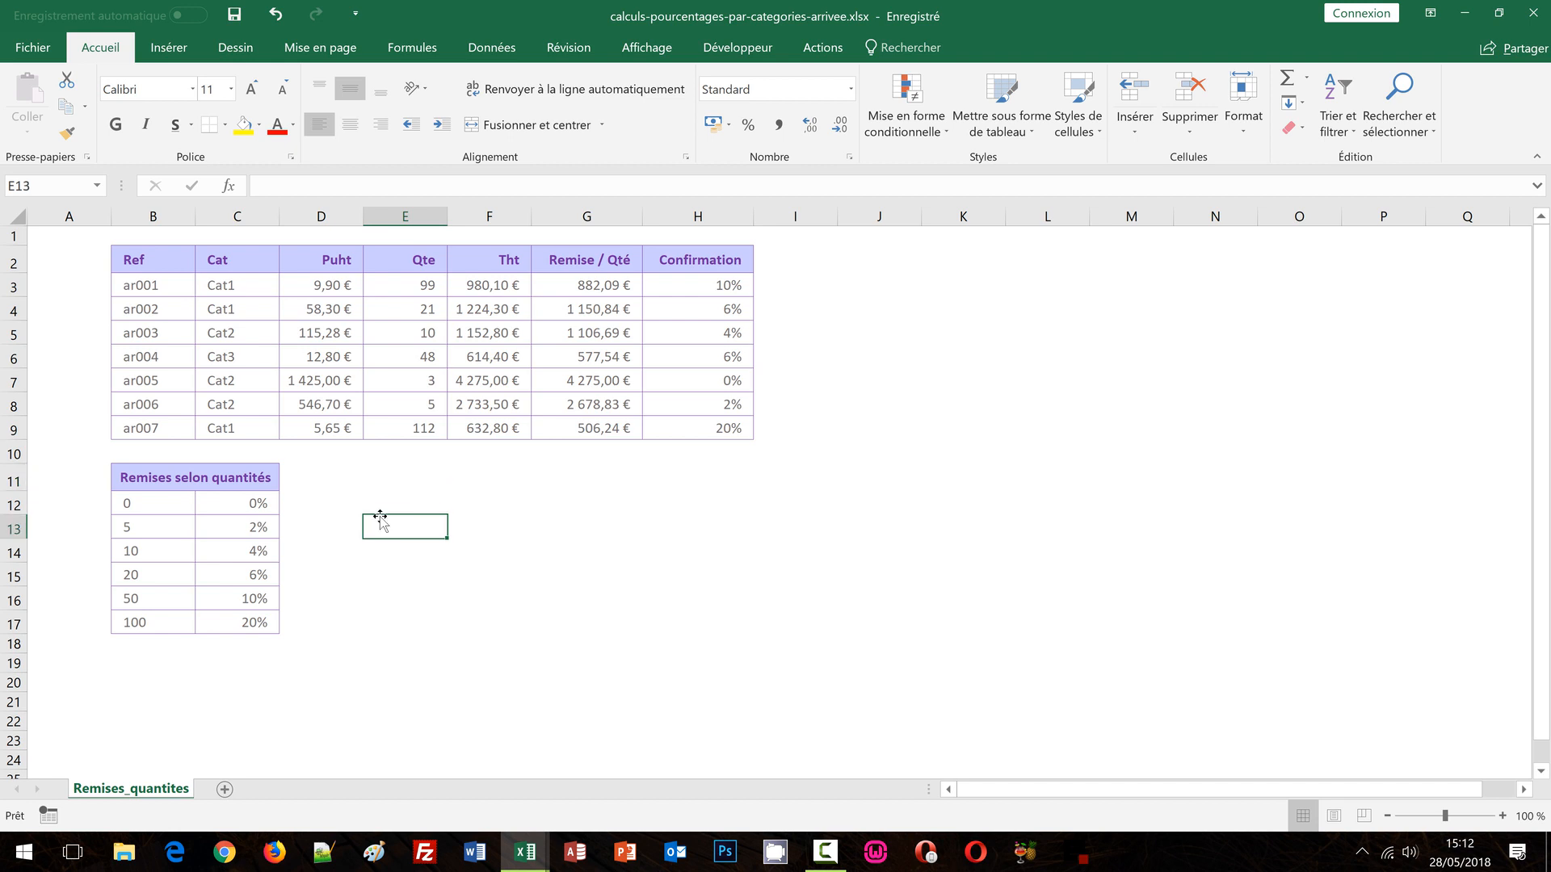
pyautogui.press('Down')
pyautogui.press('Down')
pyautogui.press('Down')
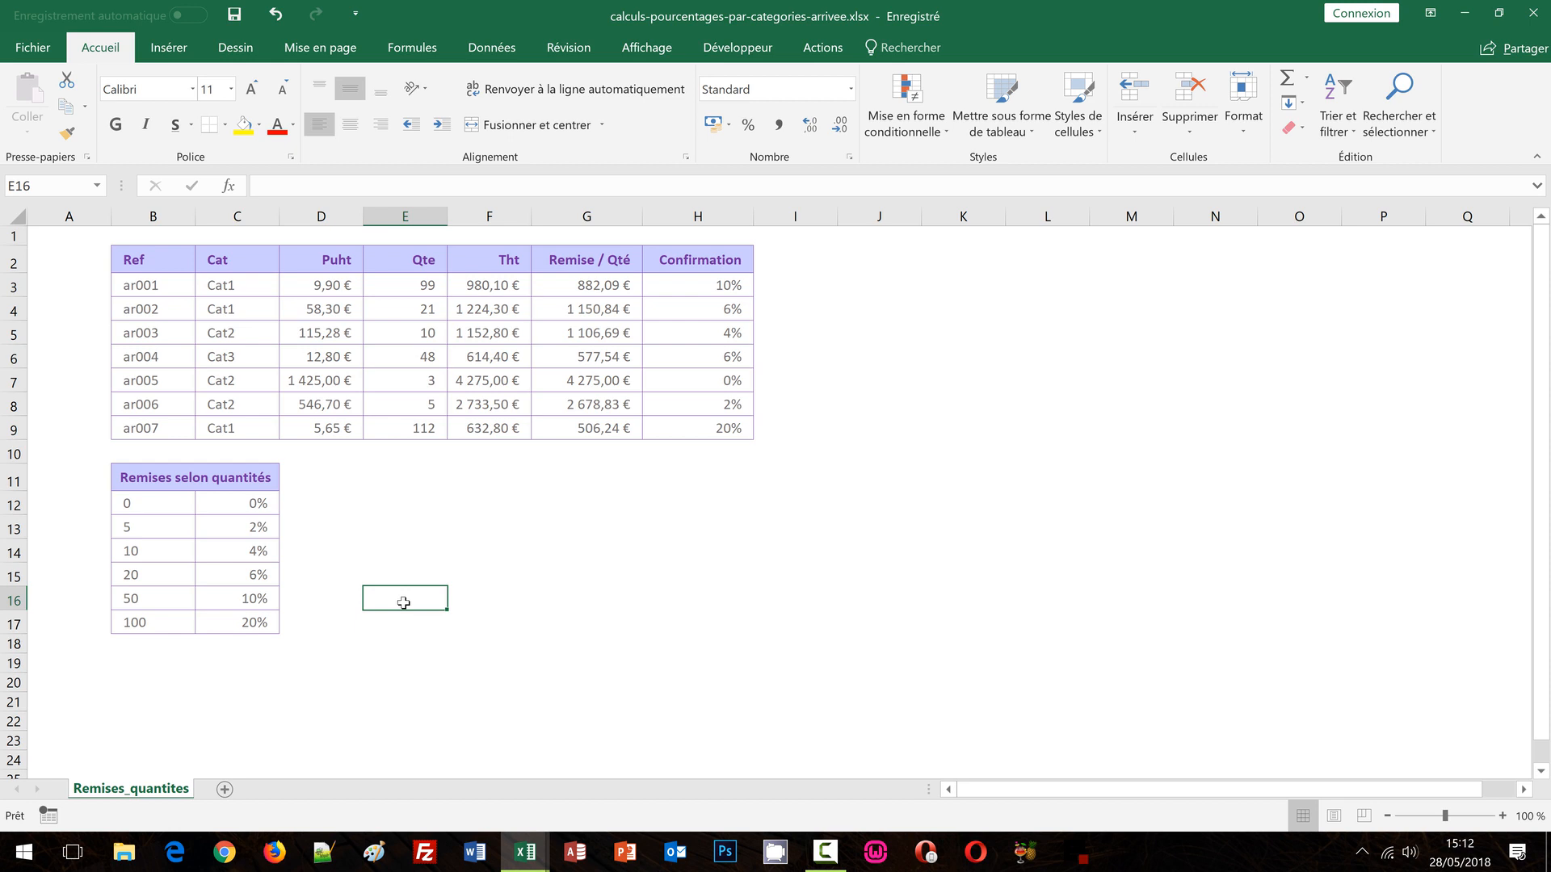
pyautogui.click(375, 496)
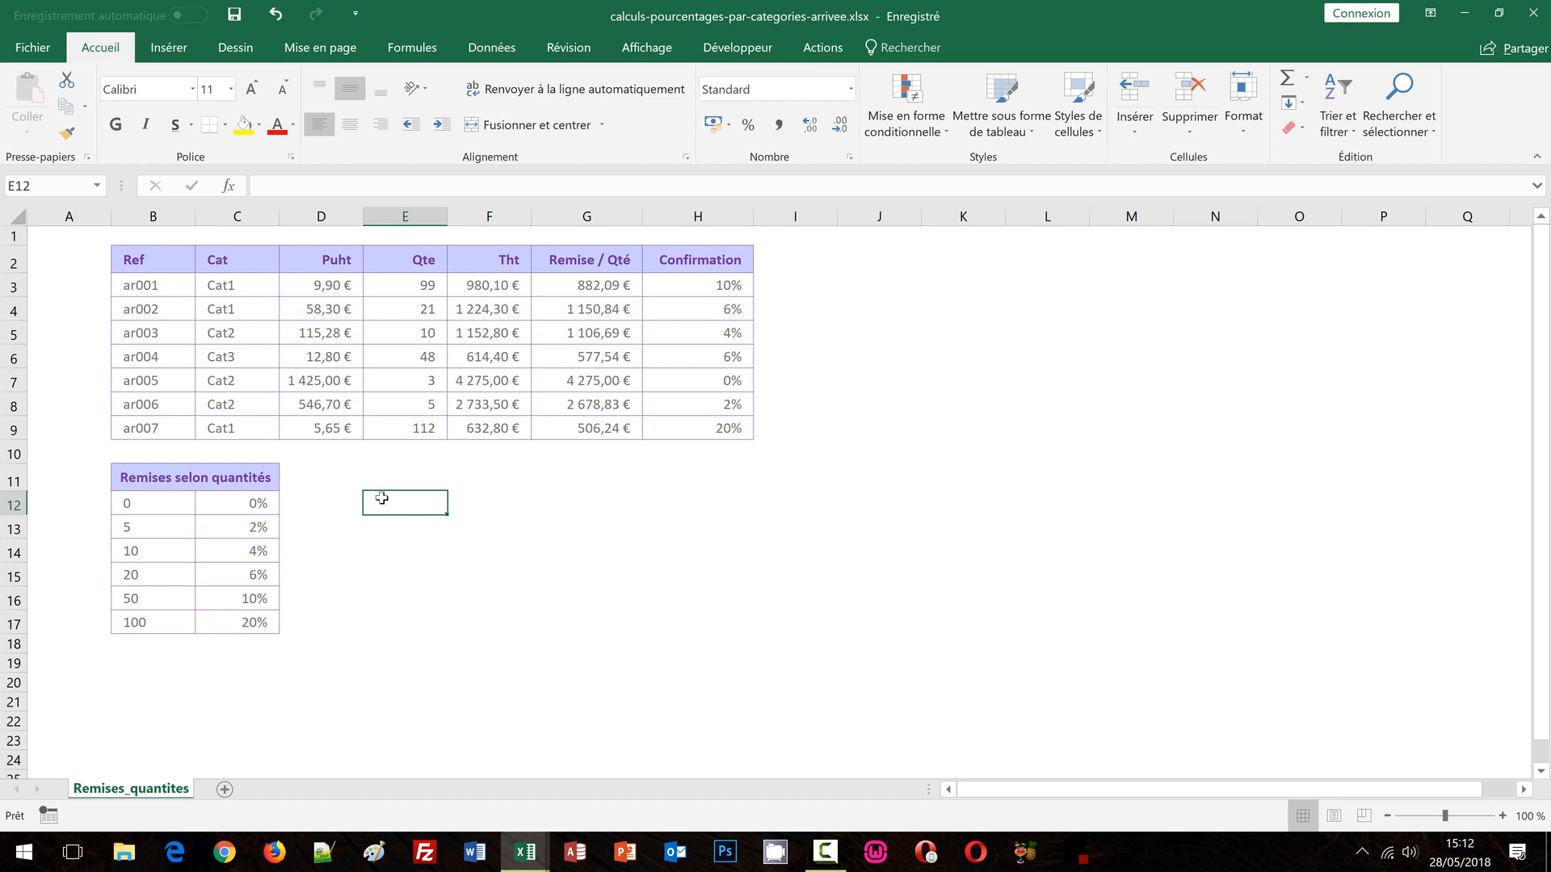
# Examine the Tht and Qte columns and the quantity thresholds with their discount rates in the Remises selon quantités table.
pyautogui.moveTo(509, 291); pyautogui.dragTo(515, 428)
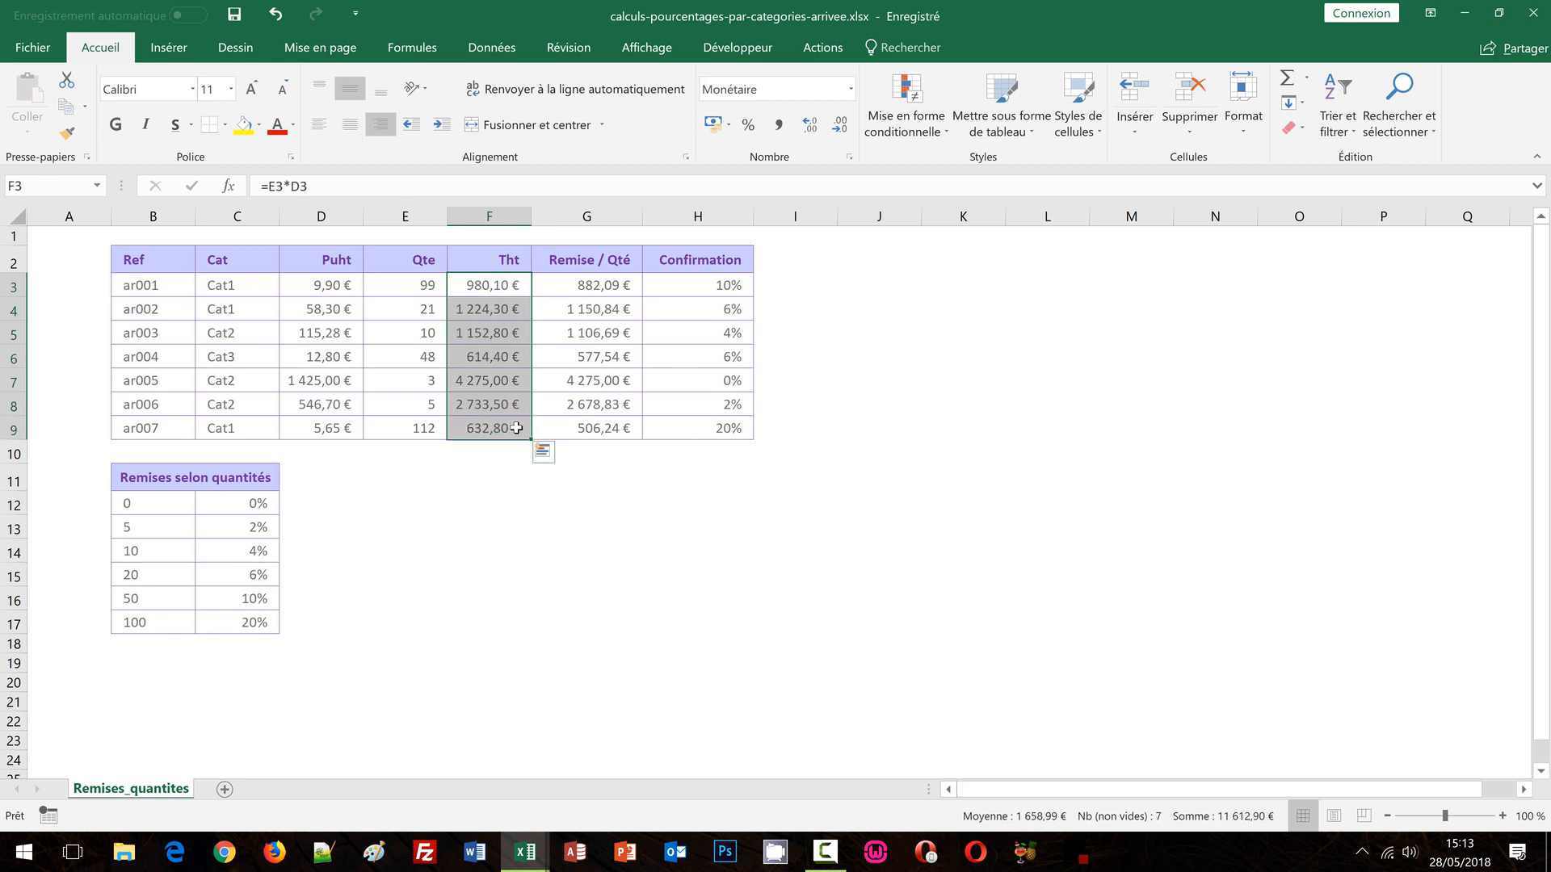
pyautogui.moveTo(397, 289); pyautogui.dragTo(414, 422)
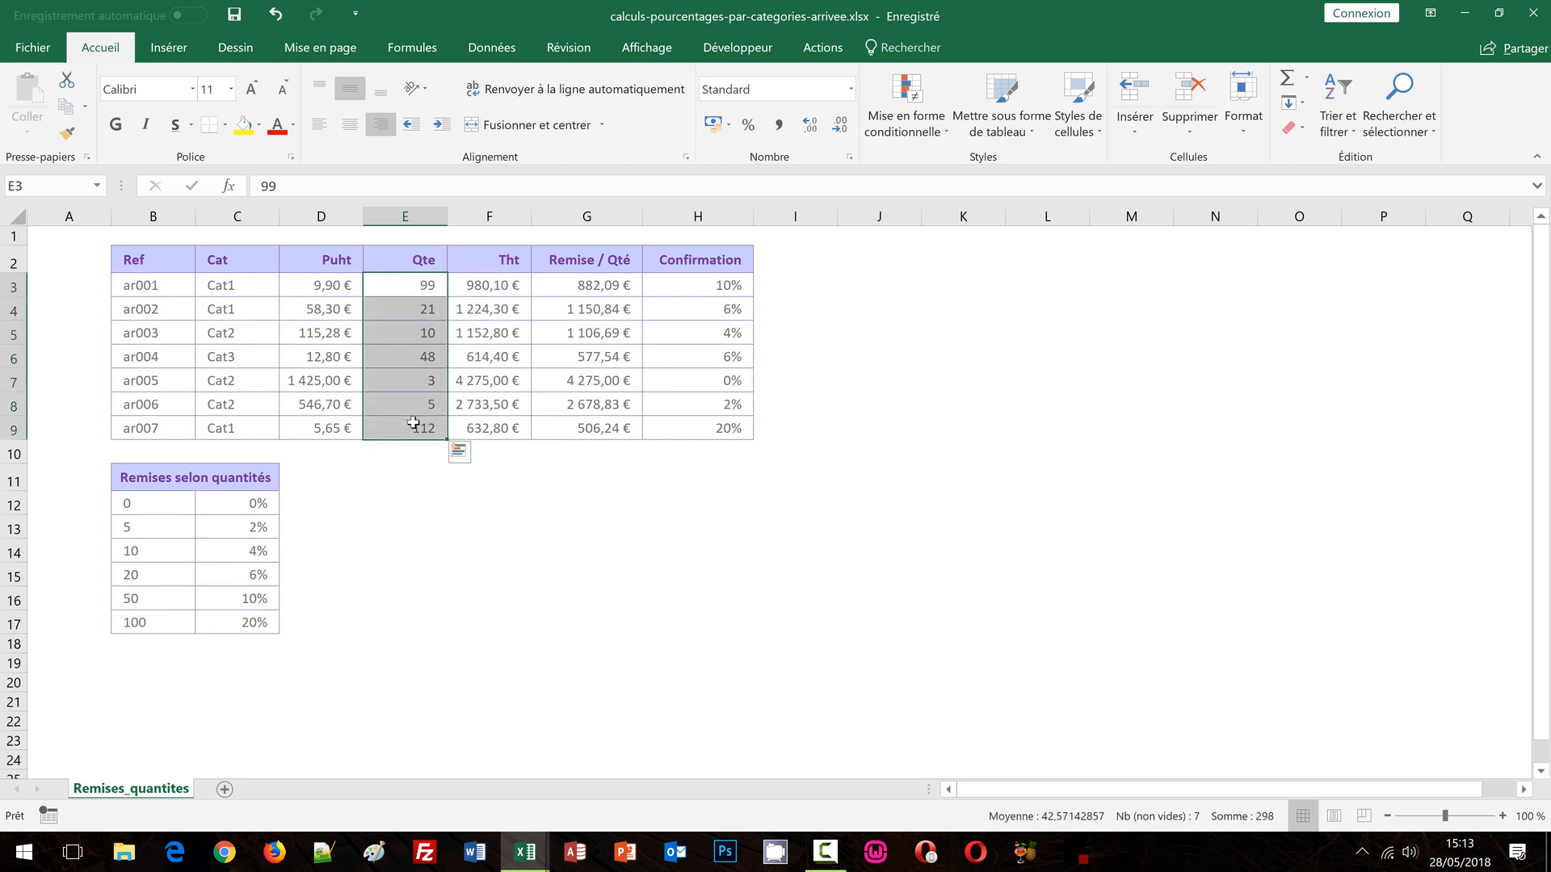
pyautogui.click(508, 628)
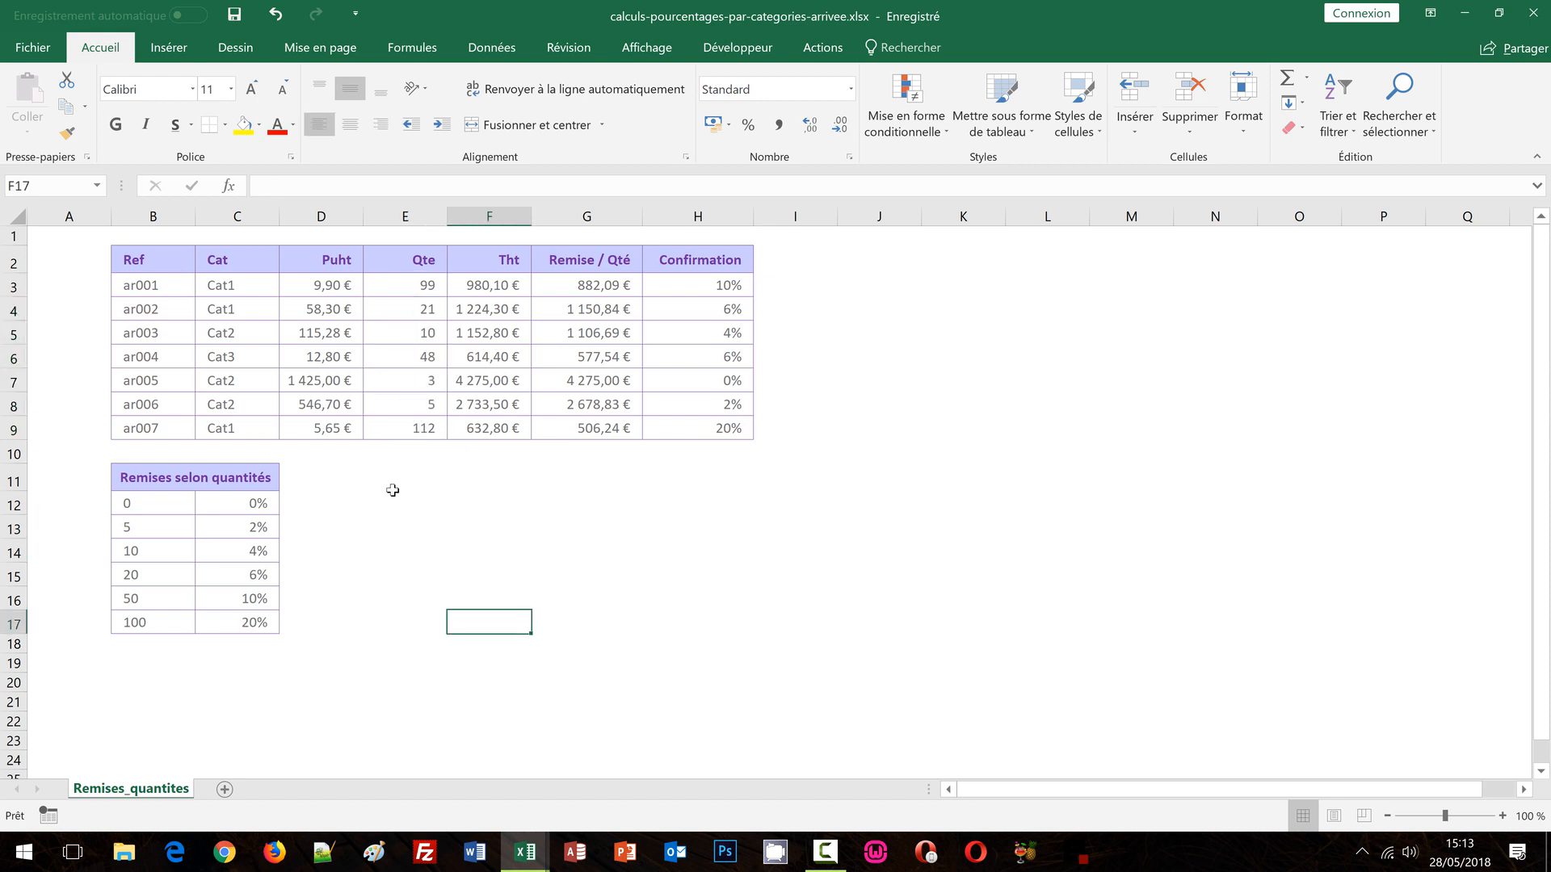
pyautogui.moveTo(169, 500); pyautogui.dragTo(243, 623)
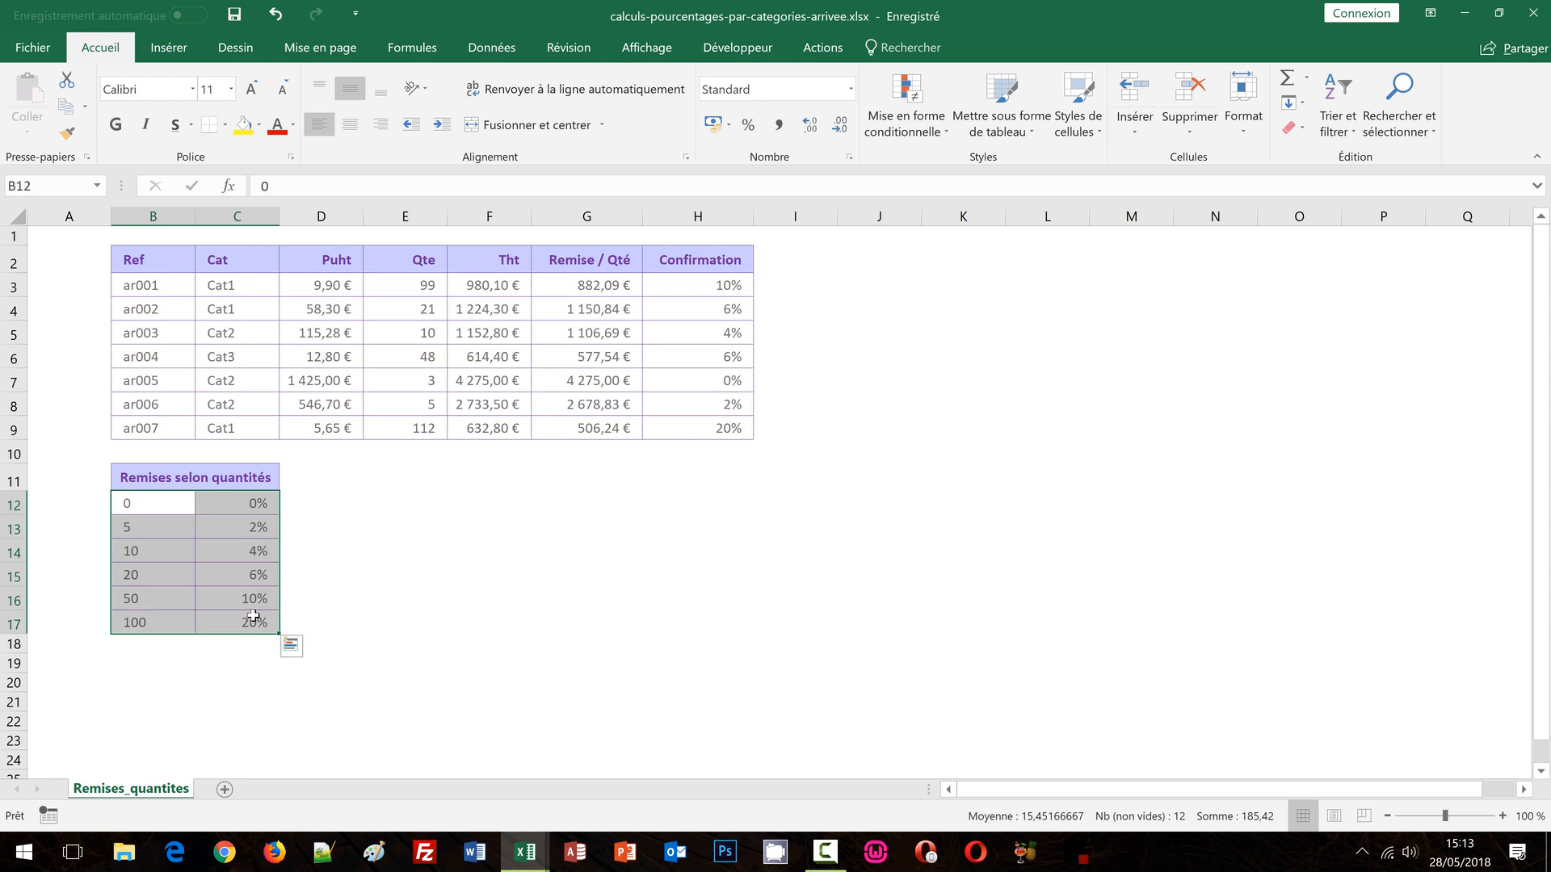
pyautogui.click(508, 640)
pyautogui.click(155, 601)
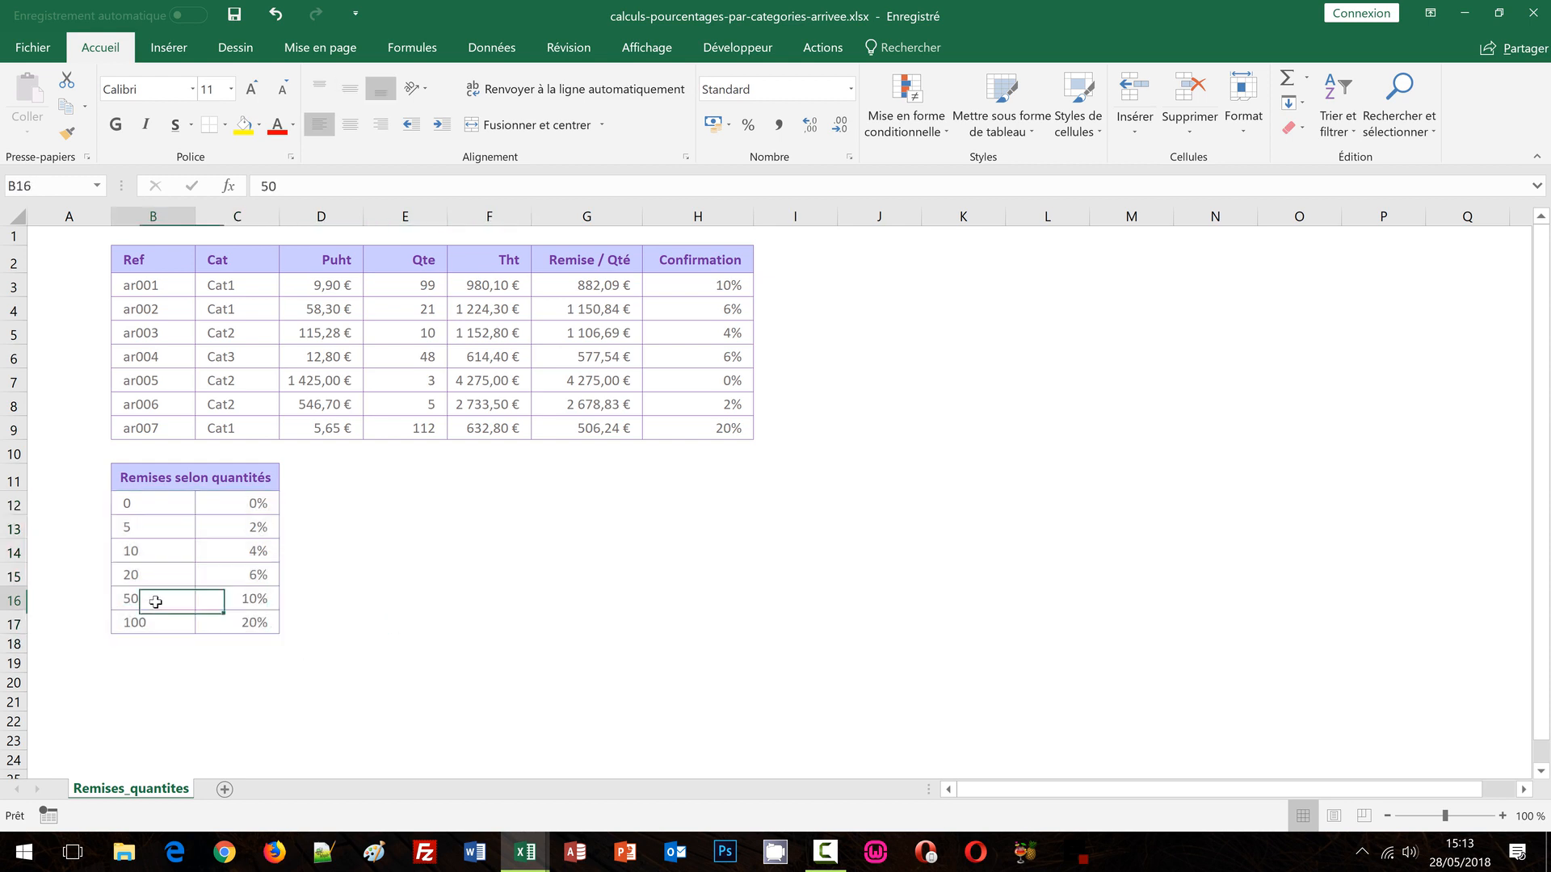
pyautogui.moveTo(155, 602); pyautogui.dragTo(166, 626)
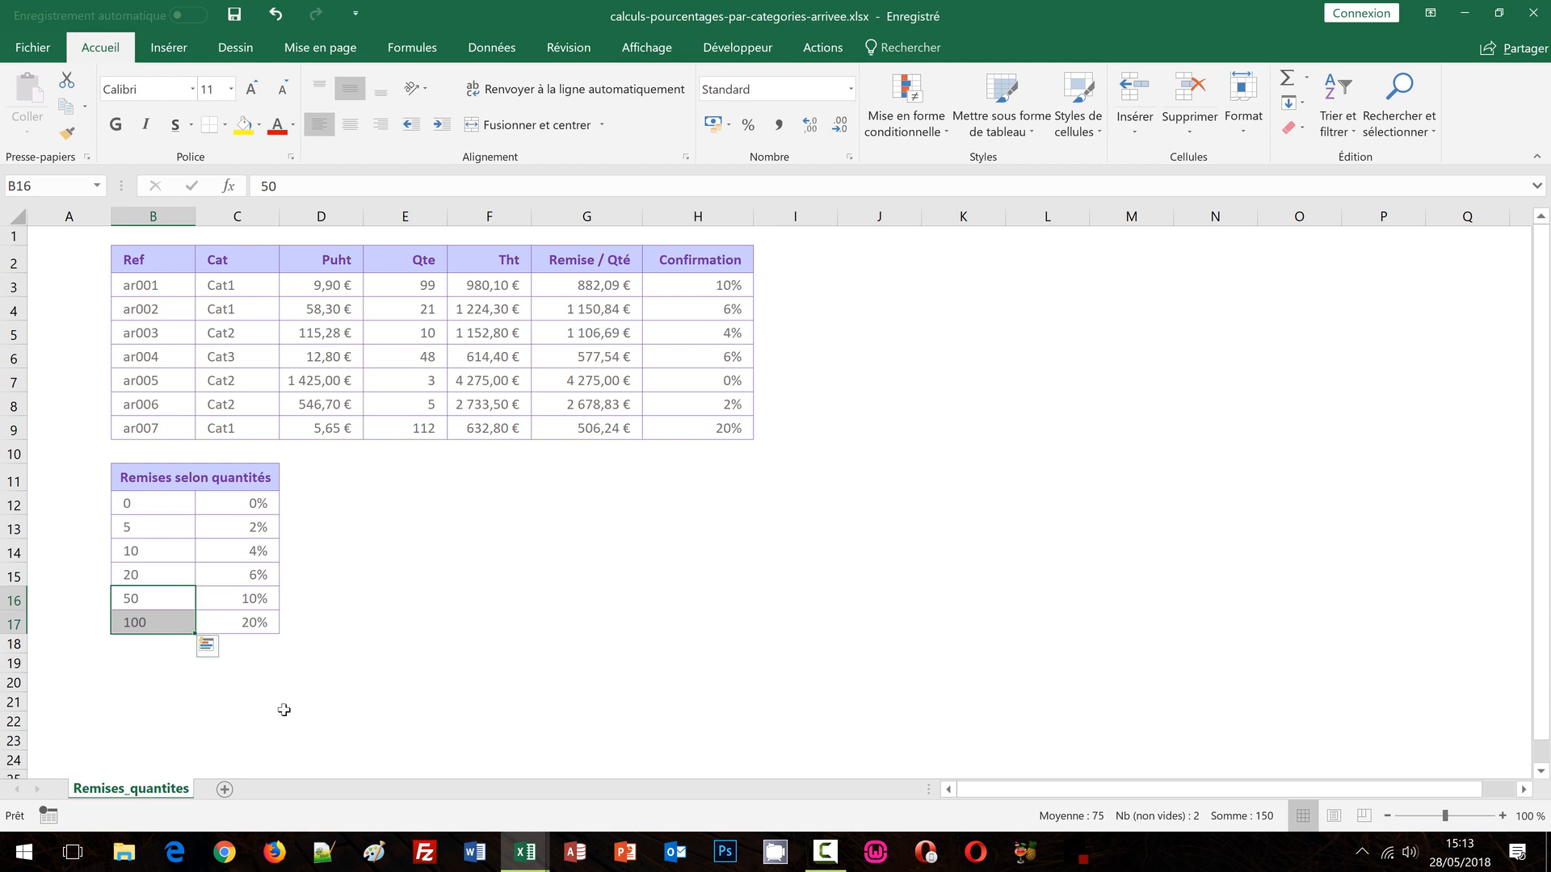
pyautogui.click(256, 602)
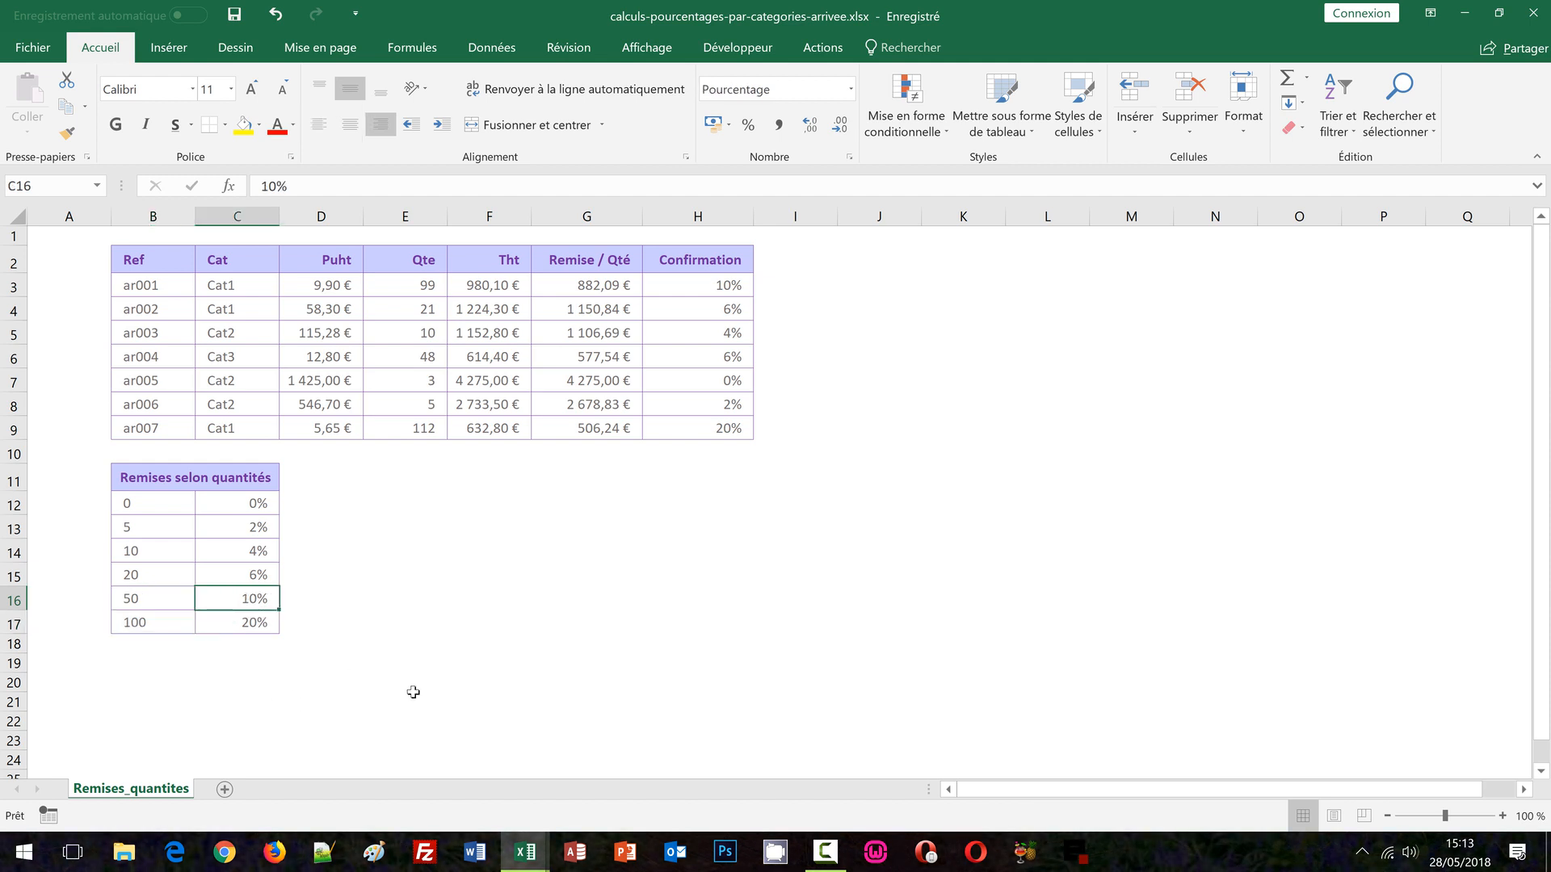
pyautogui.moveTo(147, 551); pyautogui.dragTo(186, 575)
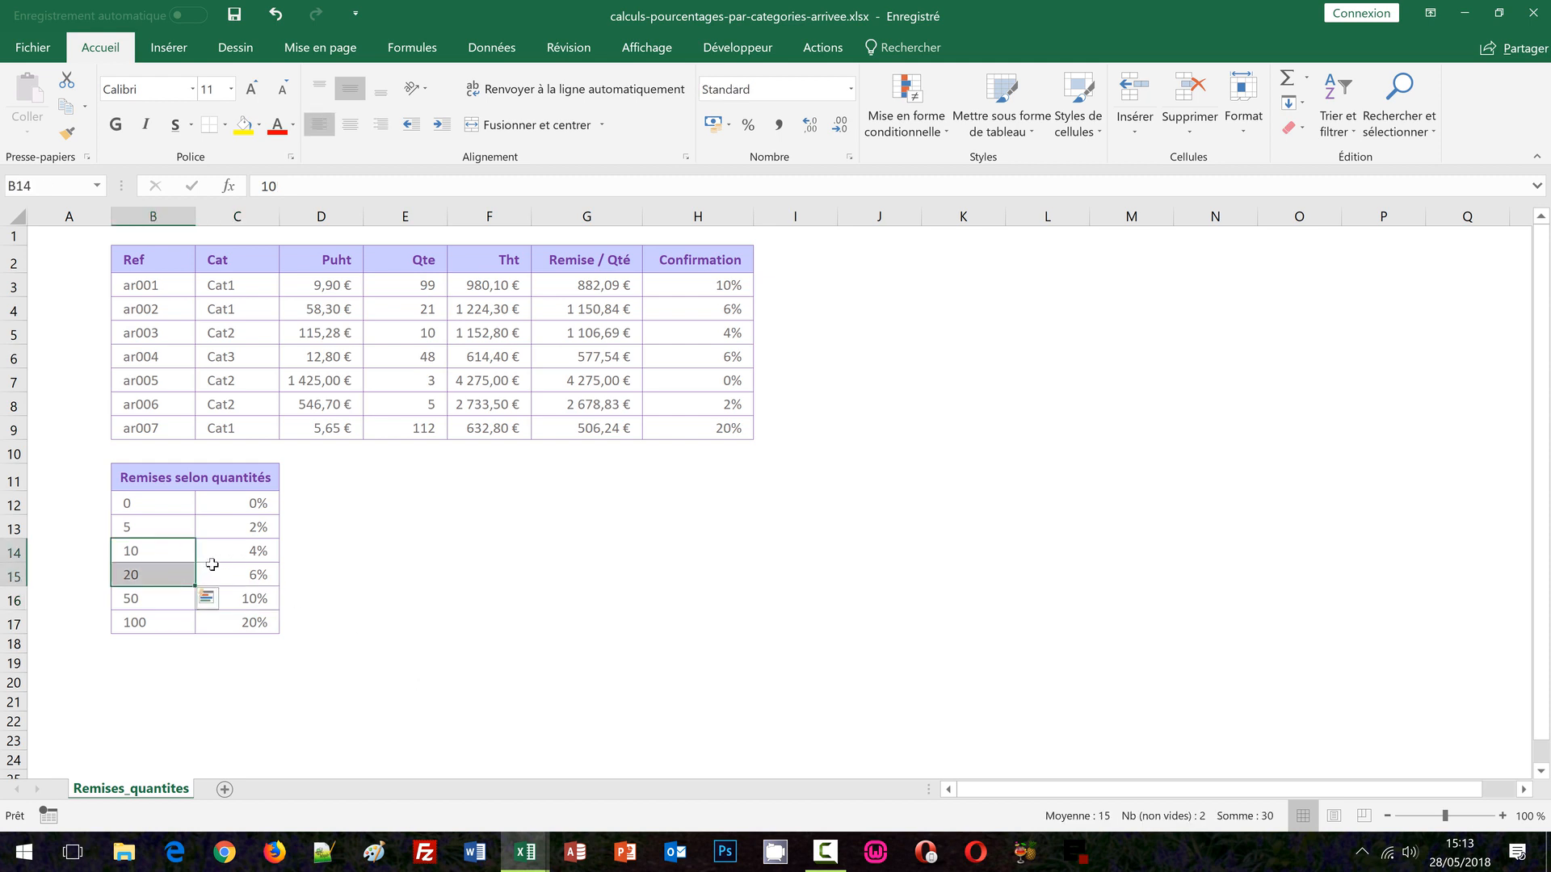
pyautogui.click(250, 552)
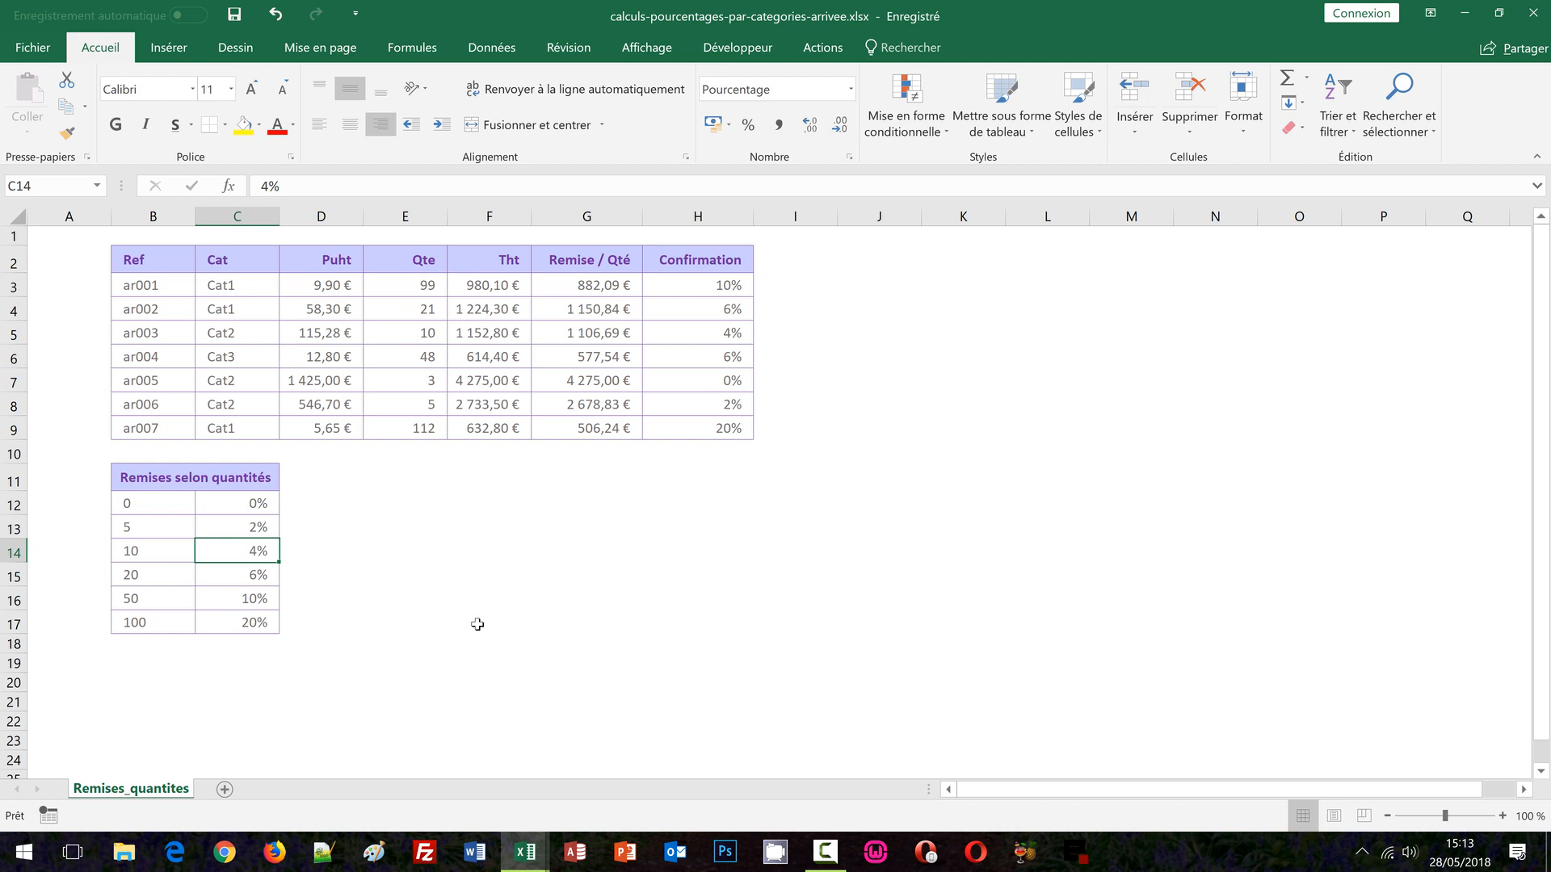
pyautogui.click(405, 527)
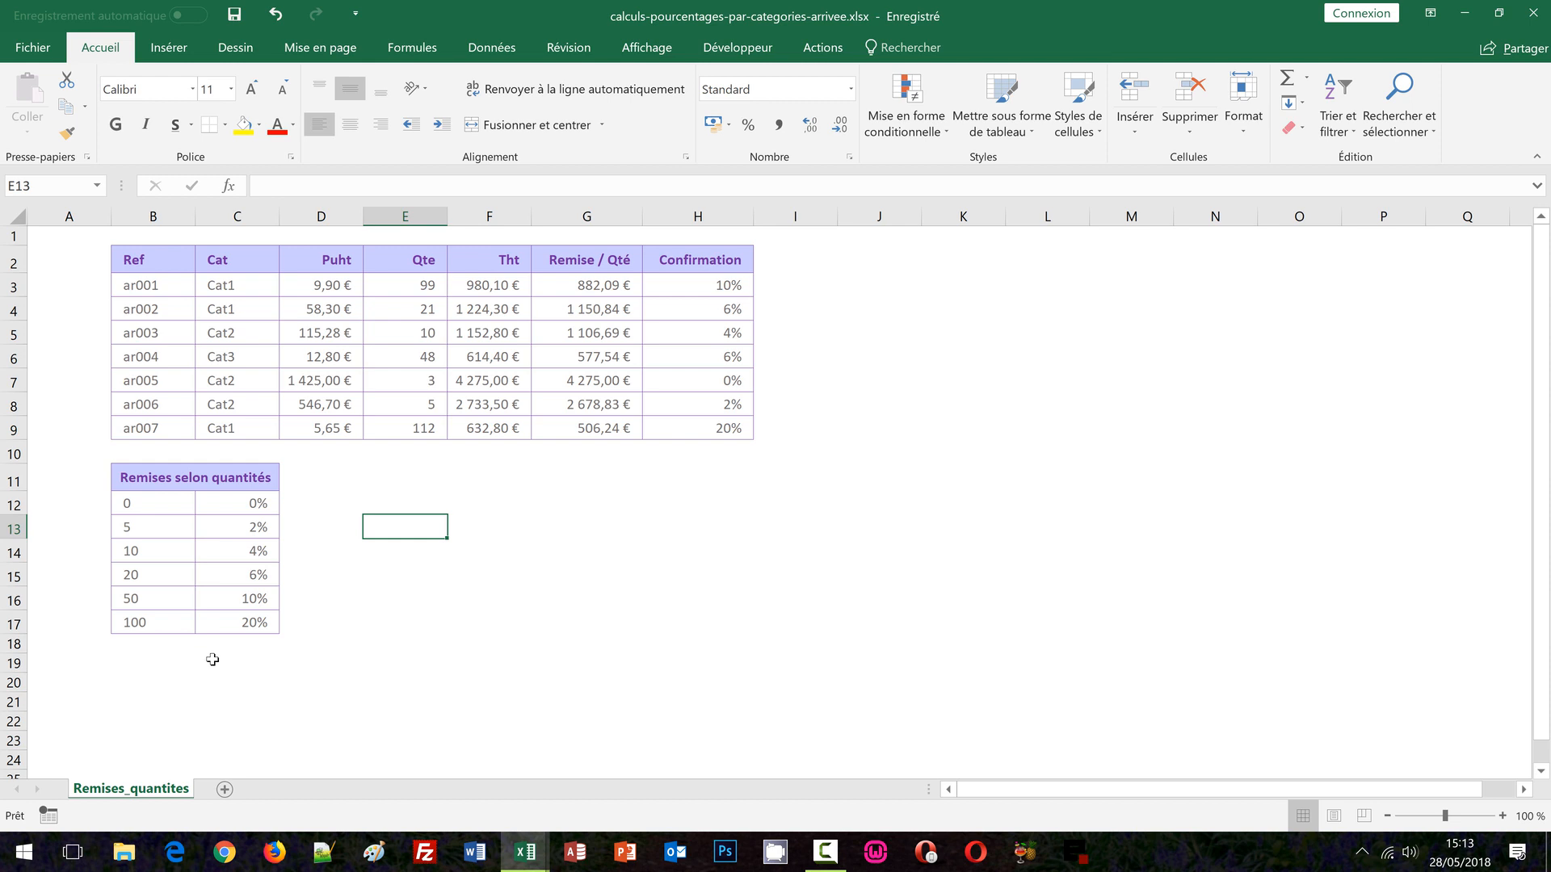
pyautogui.click(319, 579)
pyautogui.click(150, 640)
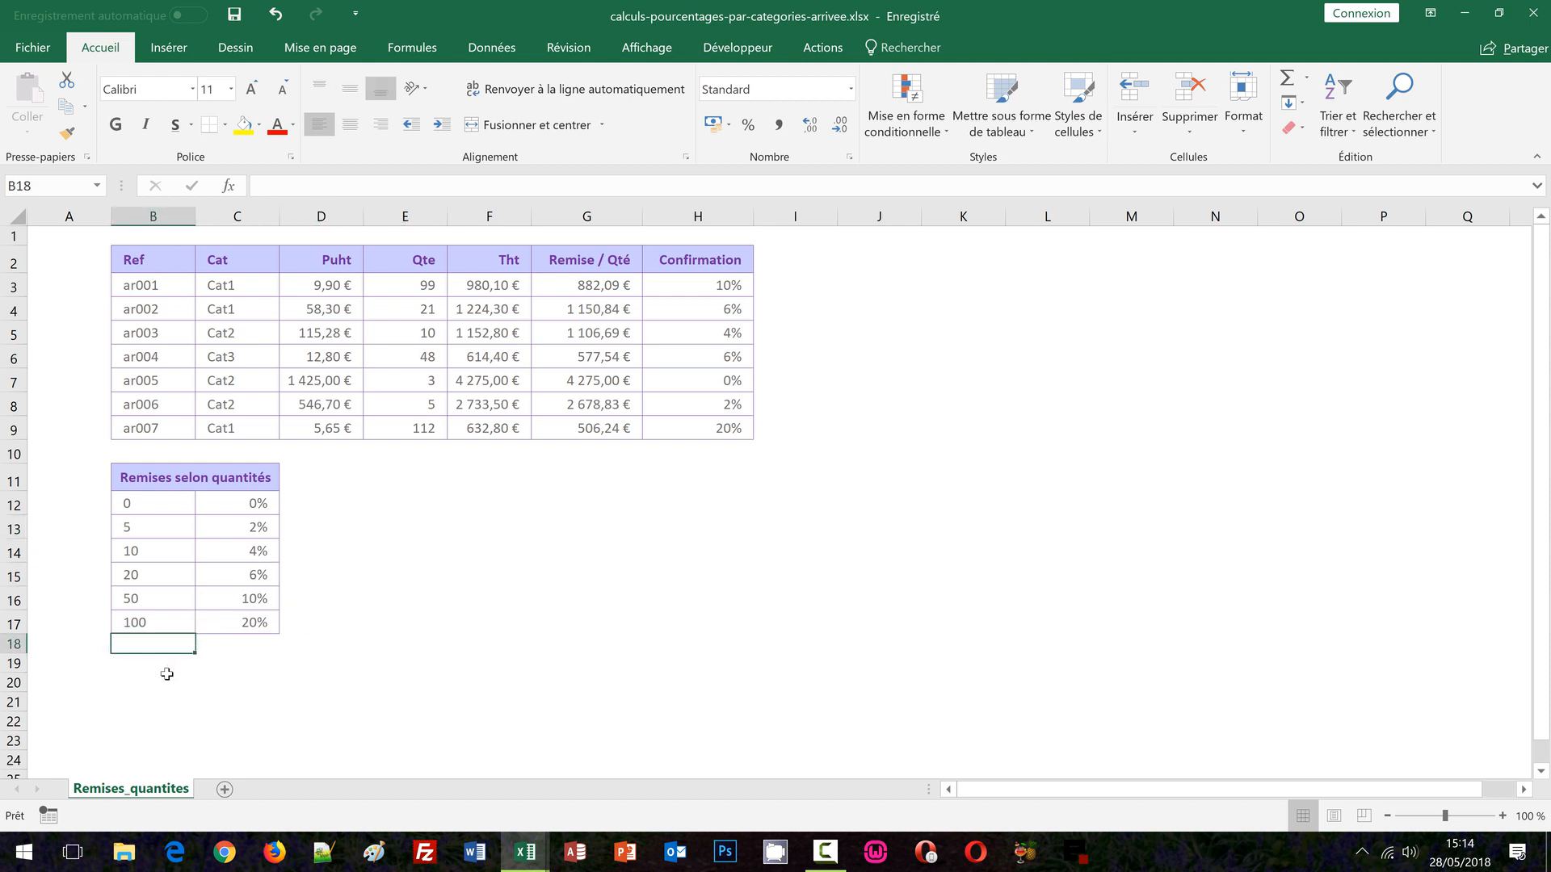
pyautogui.click(144, 665)
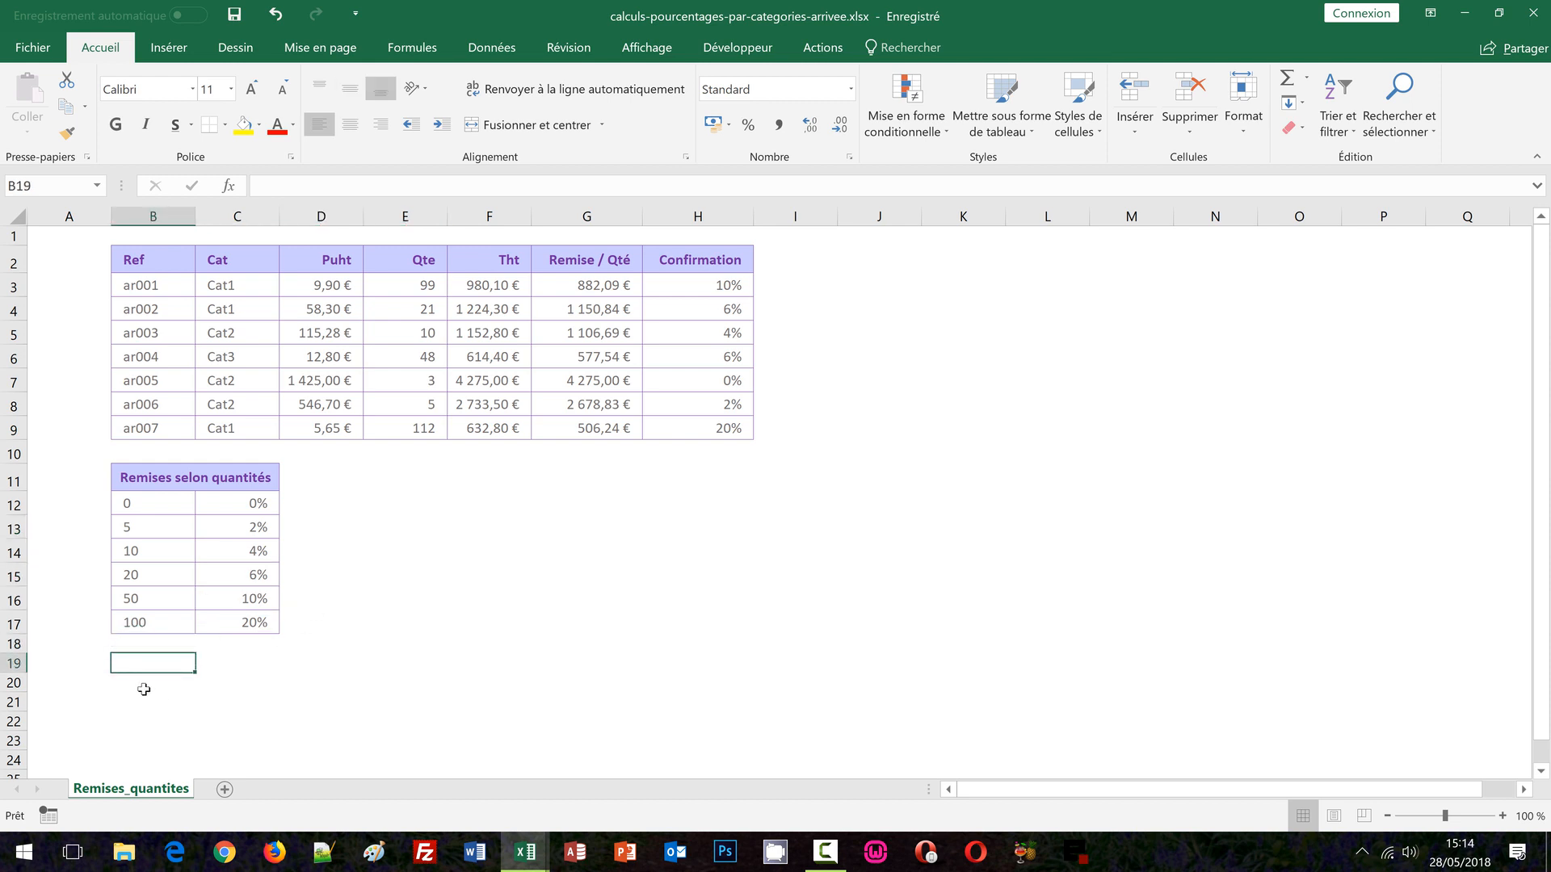
pyautogui.click(144, 685)
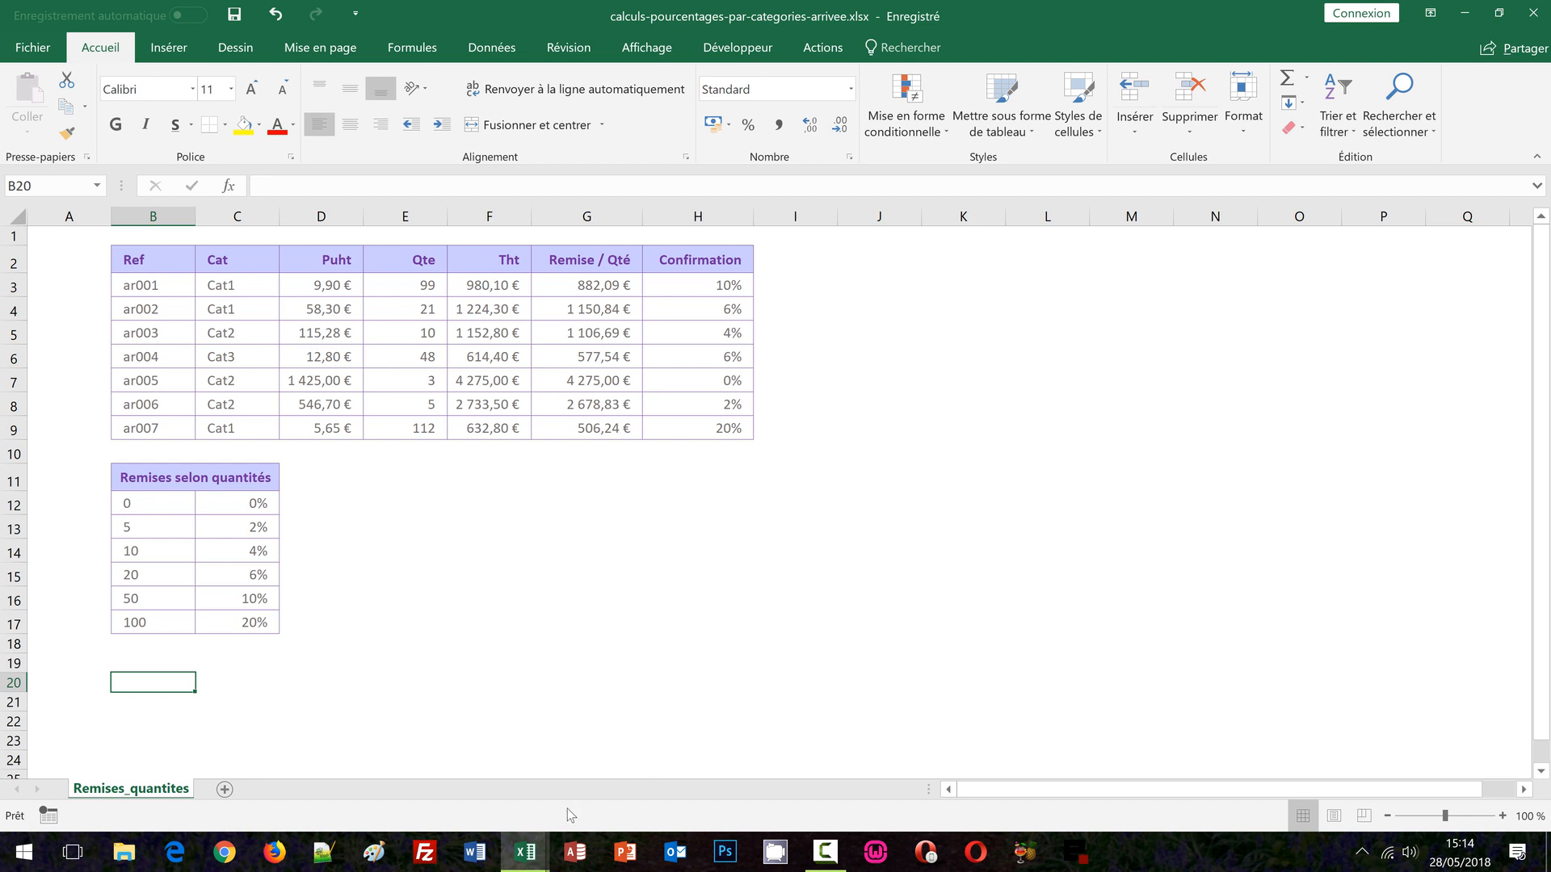
# Switch to the calculs-pourcentages-par-categories.xlsx workbook and begin the Remise / Qté formula in G3 with =F3*(1-.
pyautogui.click(525, 852)
pyautogui.click(643, 761)
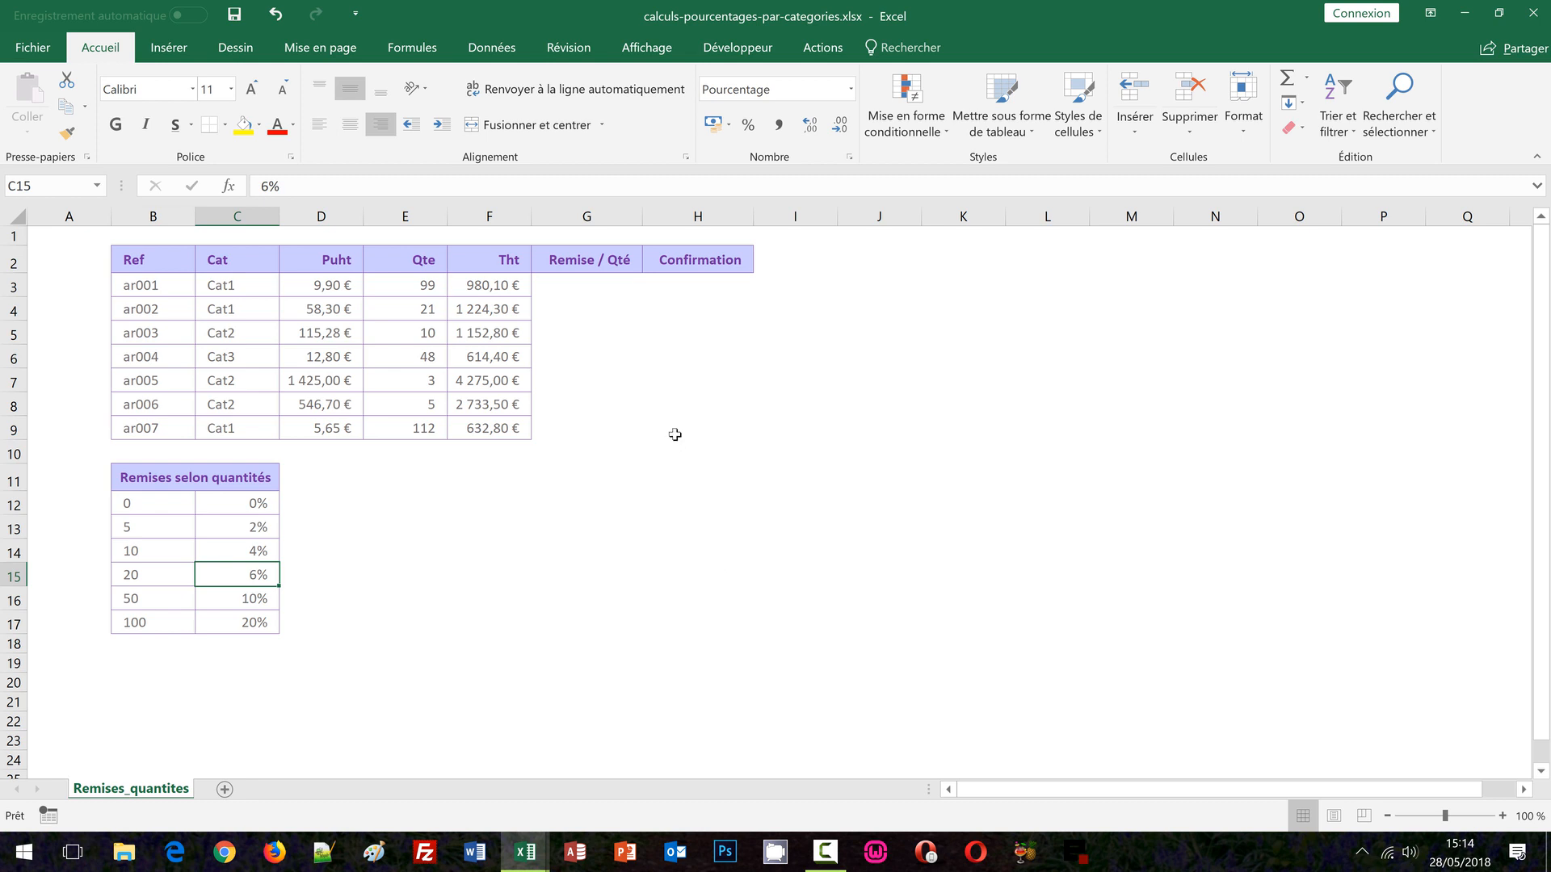
pyautogui.click(555, 291)
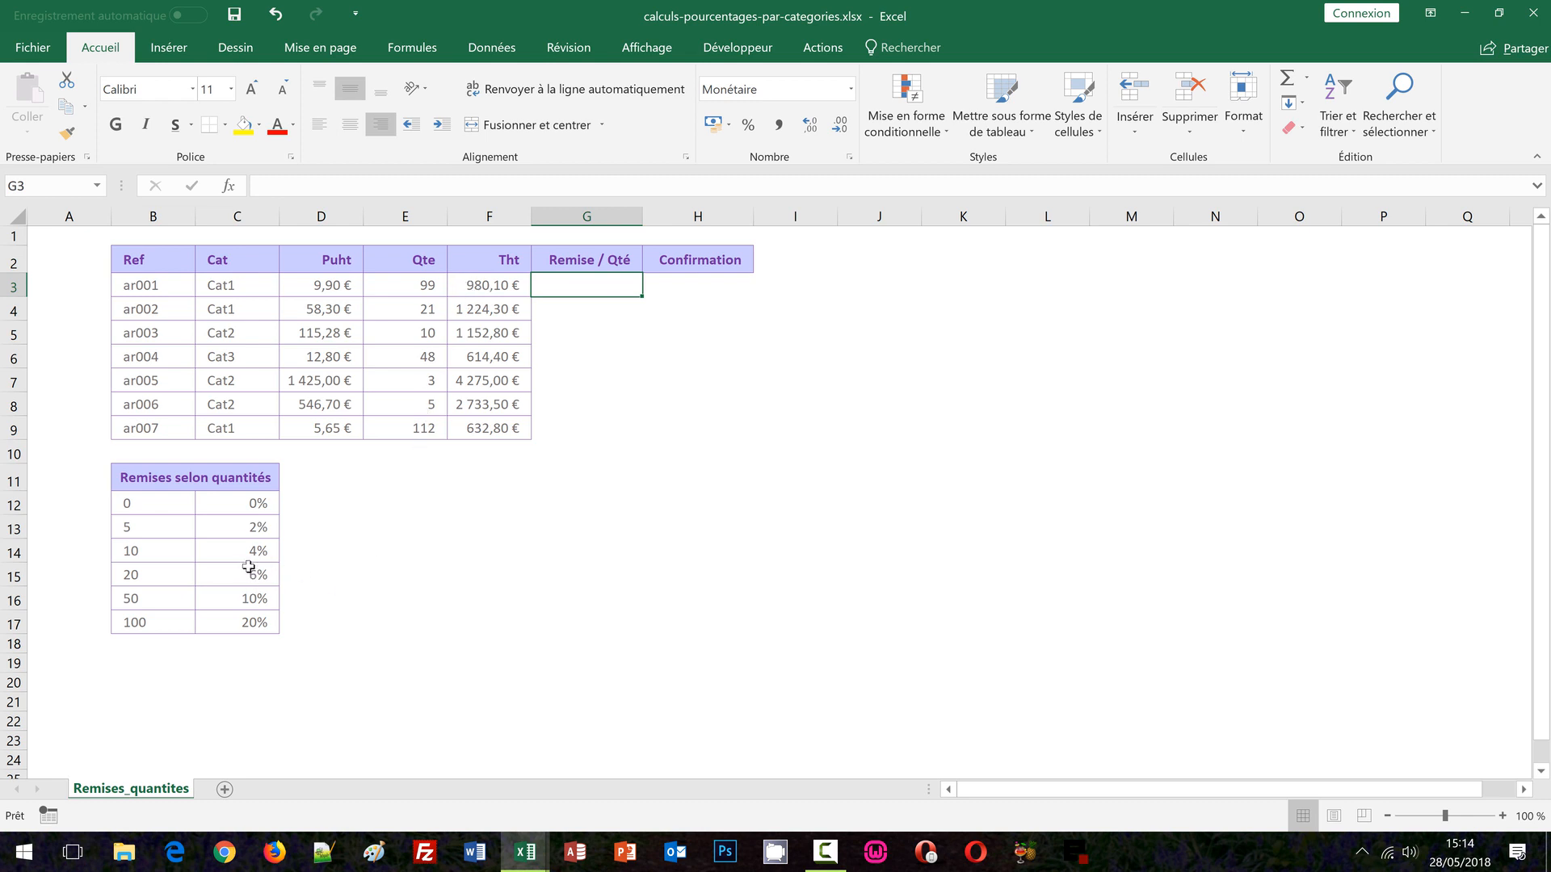
pyautogui.click(416, 289)
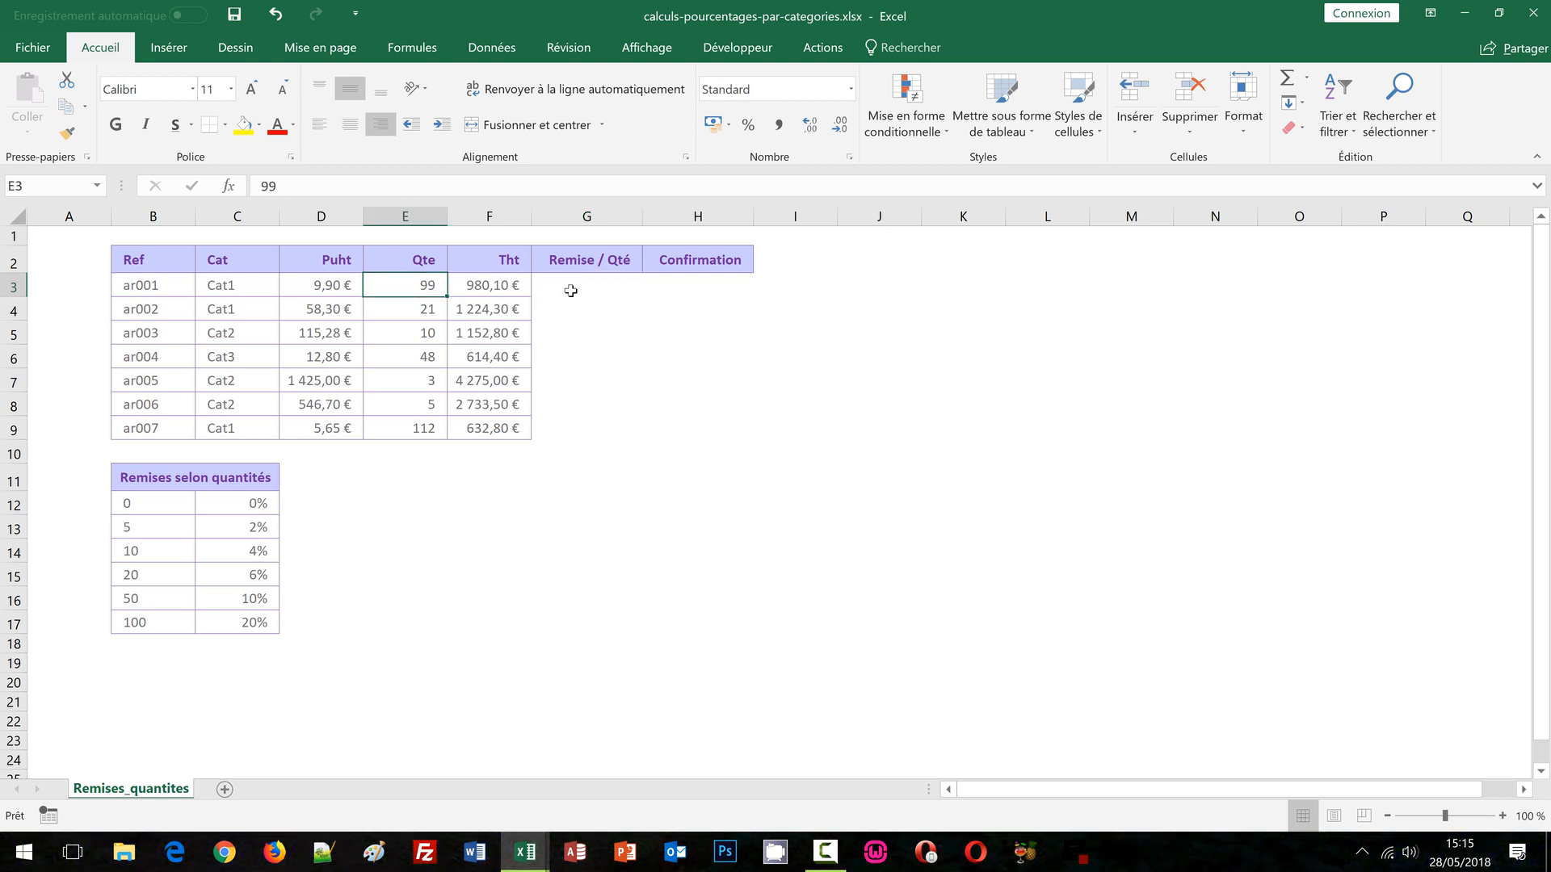
pyautogui.click(572, 292)
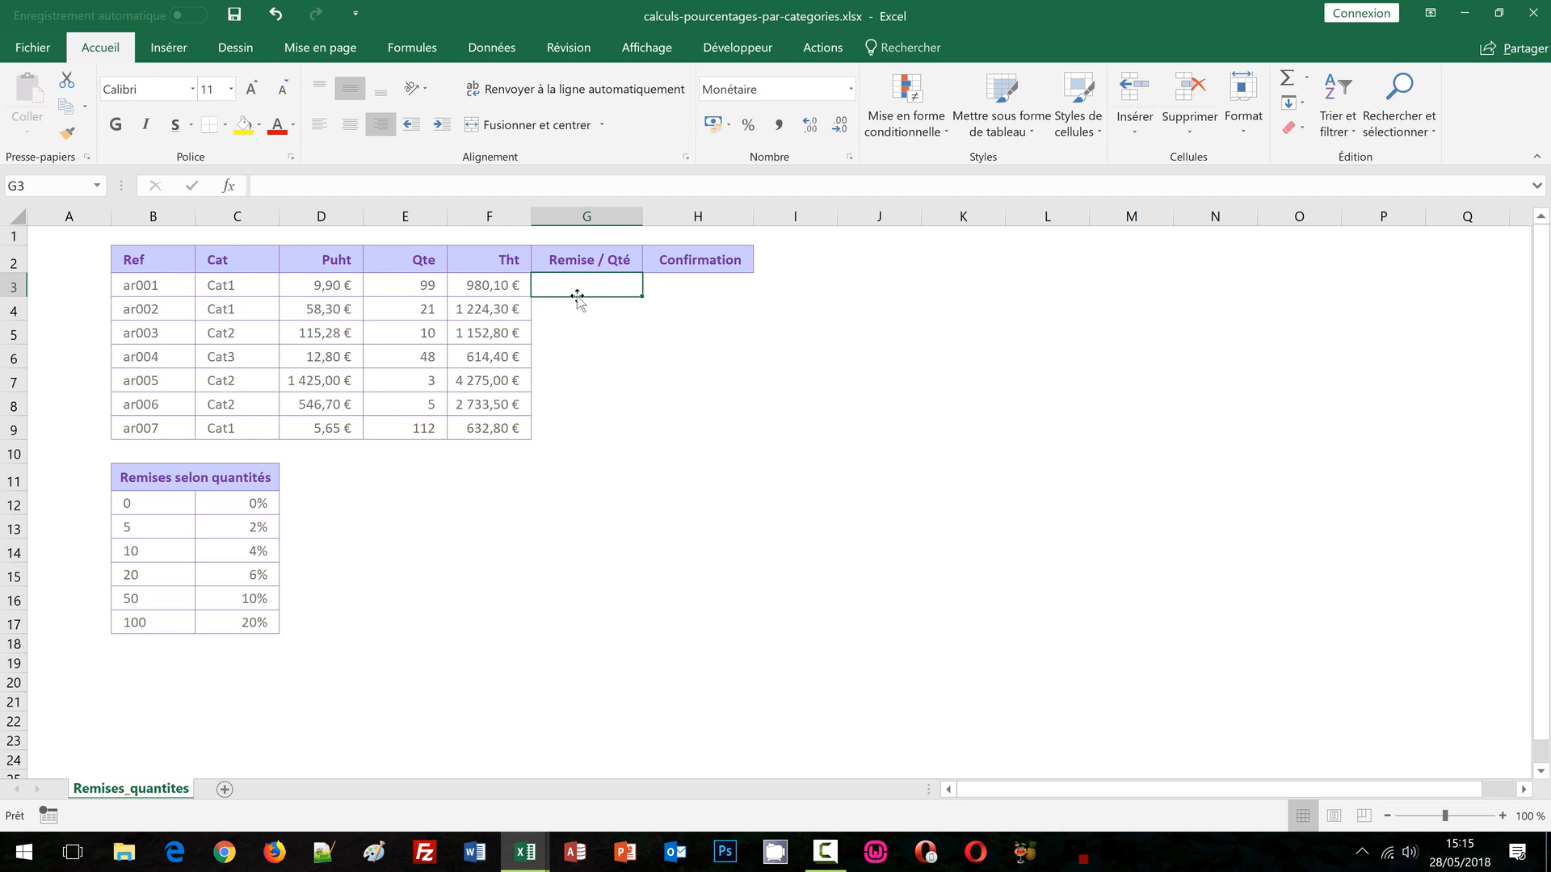
pyautogui.write('=')
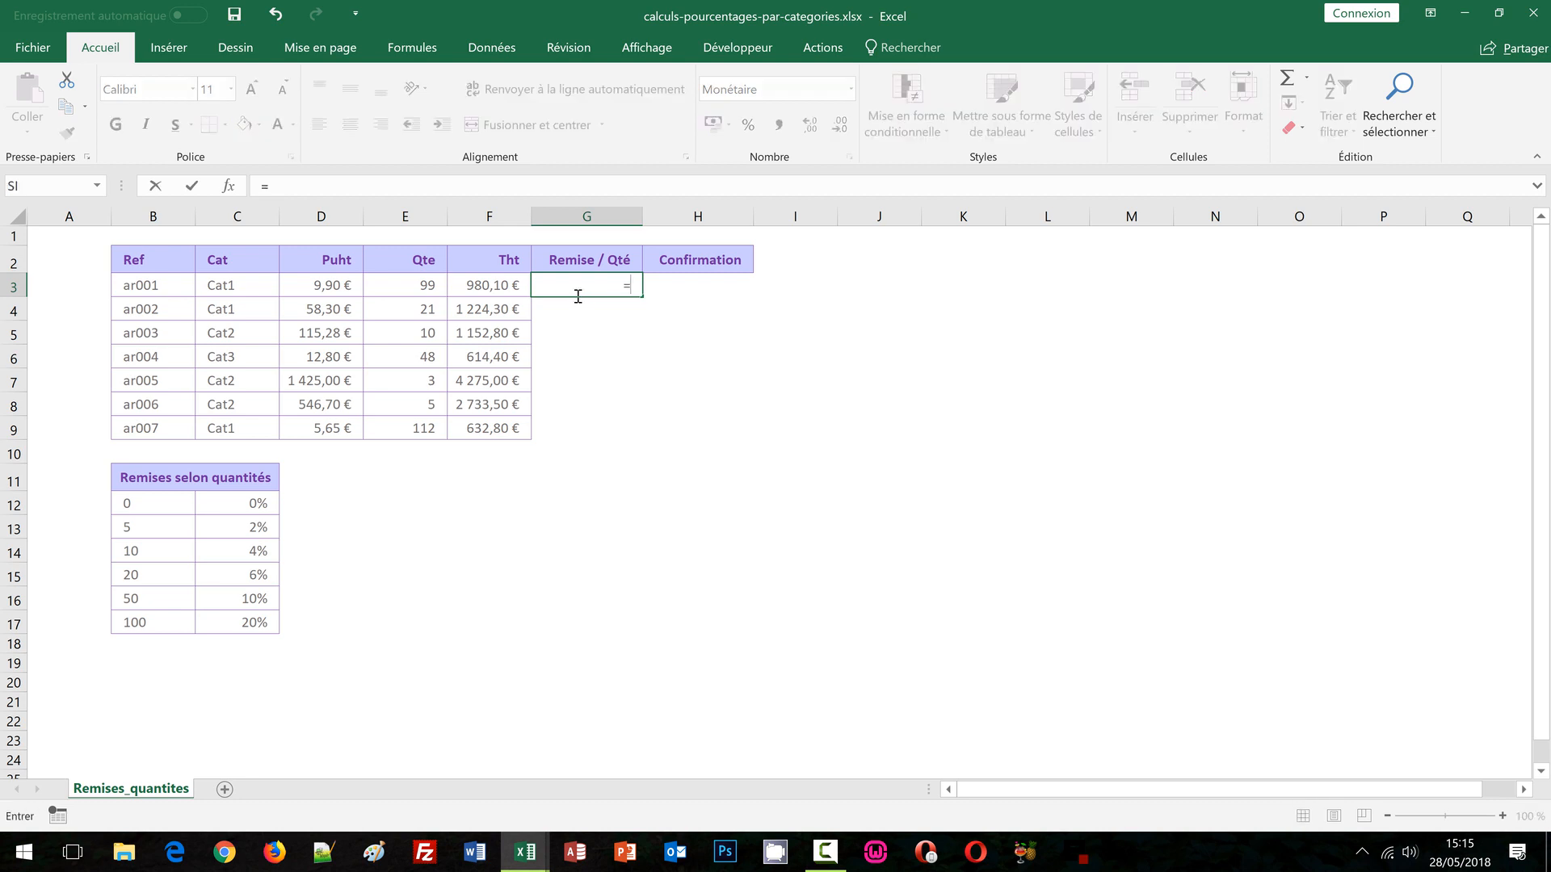
pyautogui.click(484, 284)
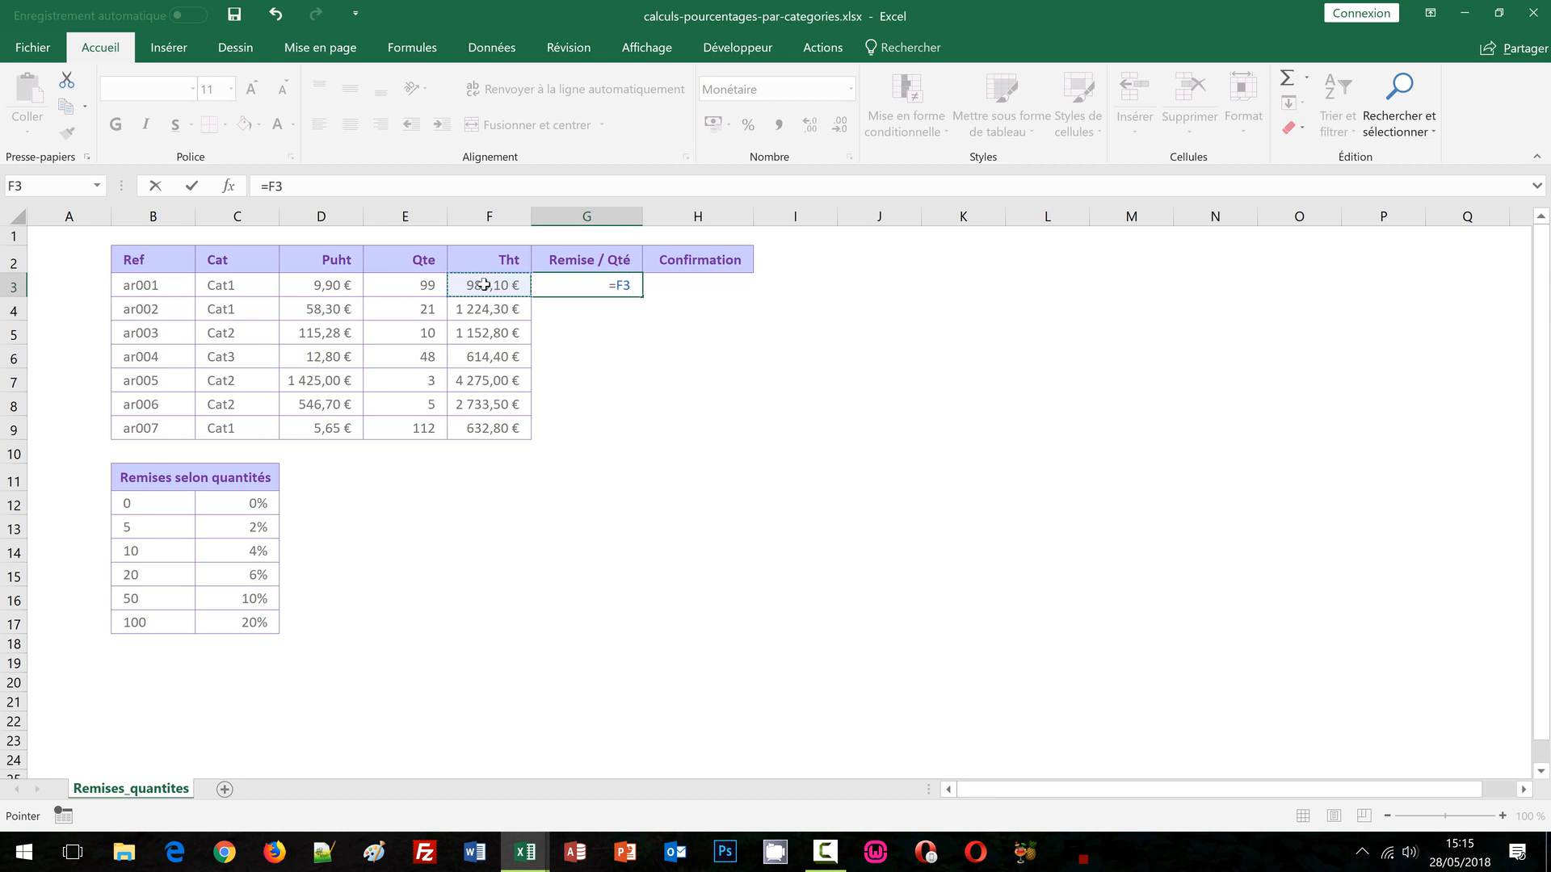
pyautogui.write('*(1-')
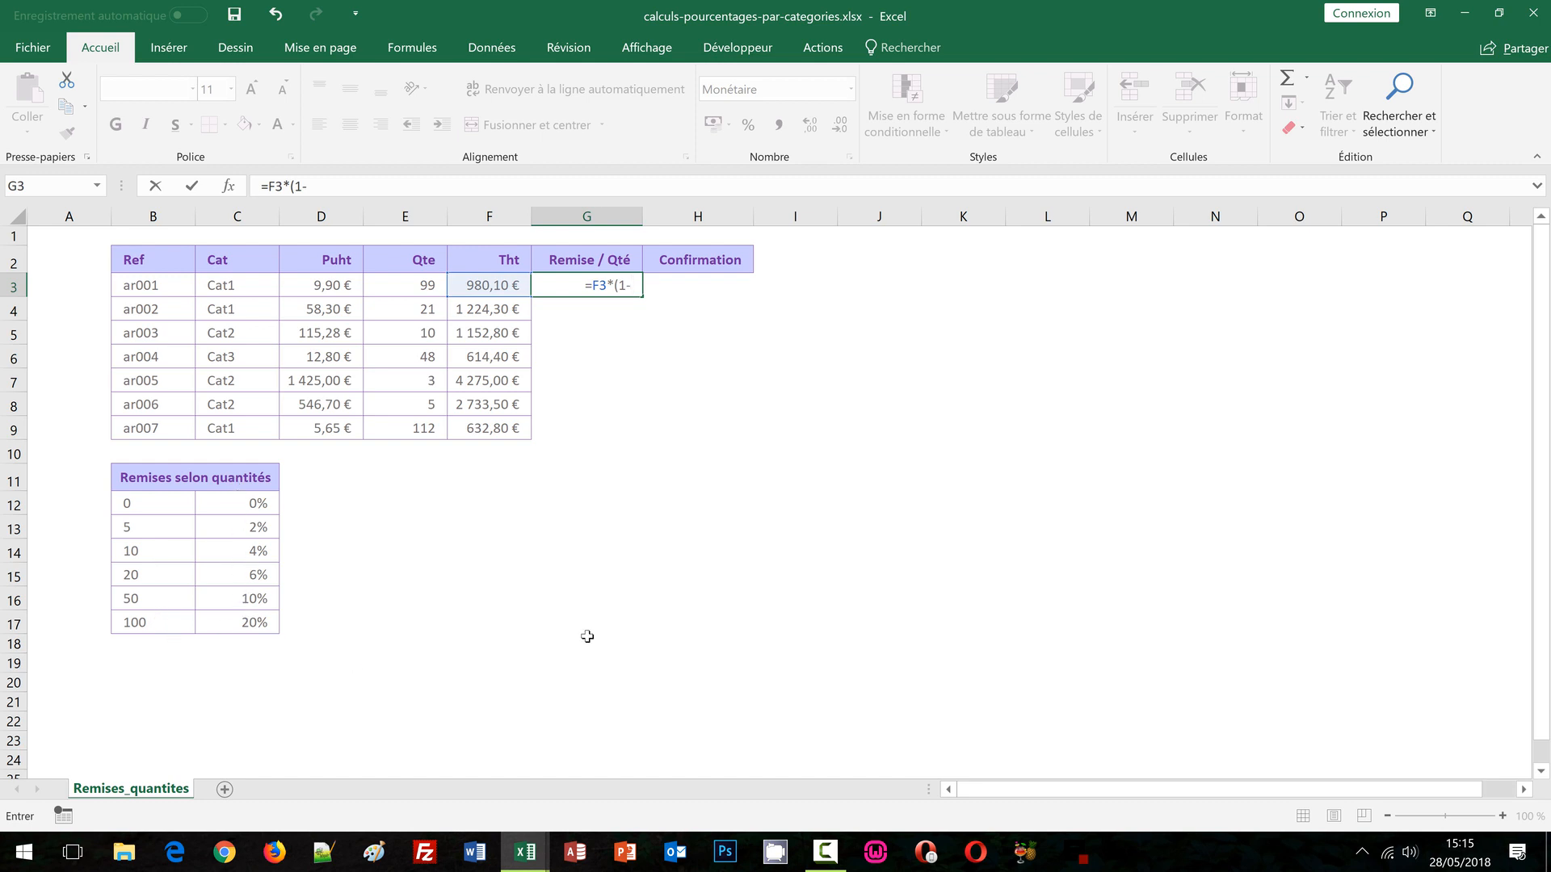
# Add a RECHERCHEV function to the G3 formula with the quantity in E3 as the lookup value.
pyautogui.write('recher')
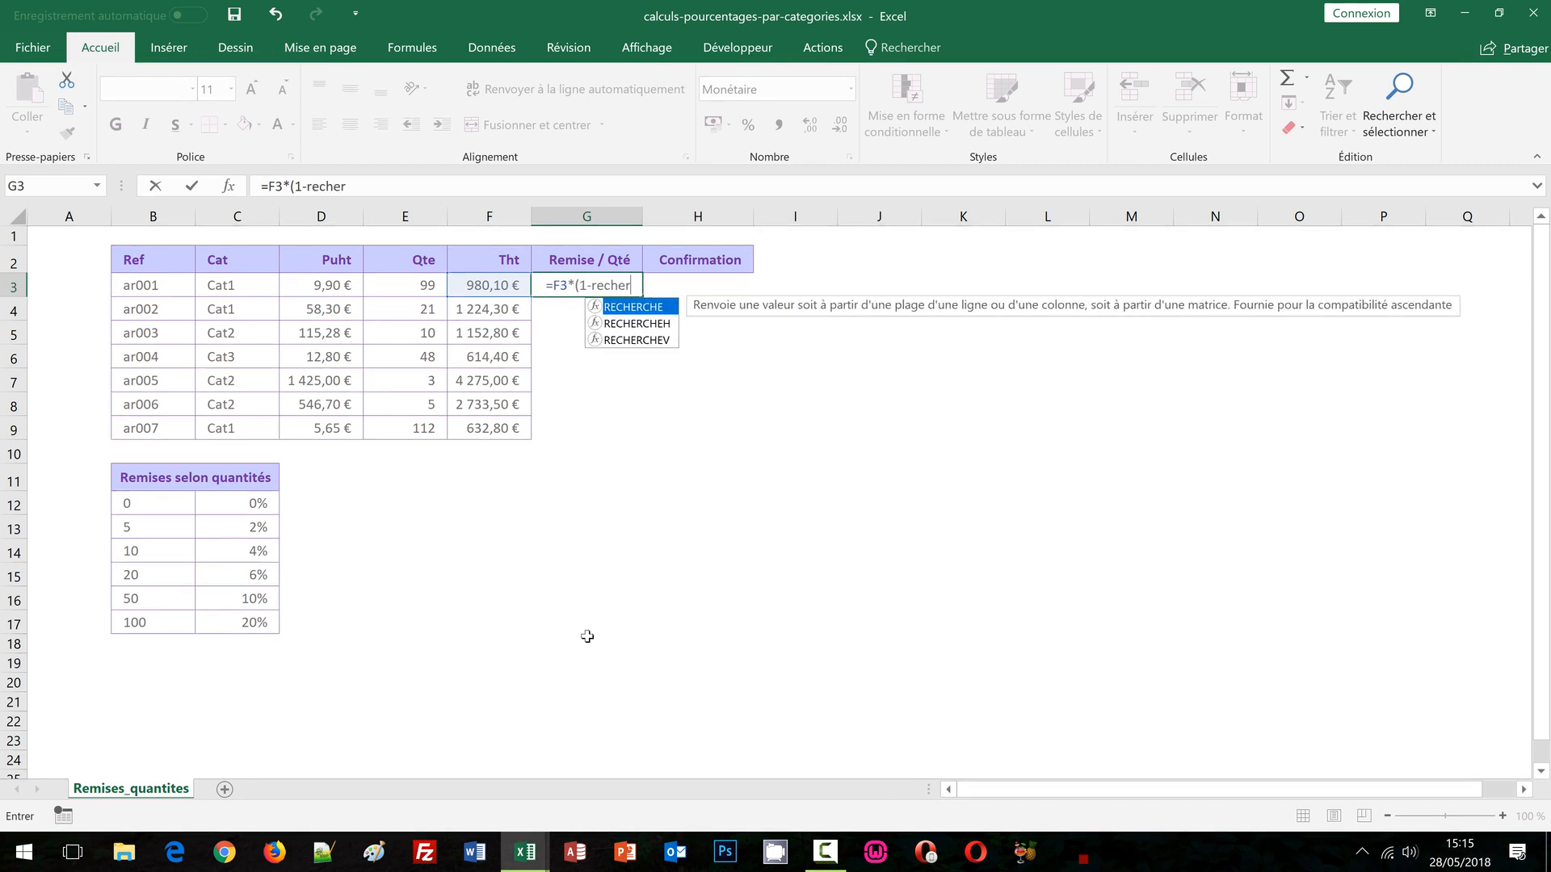
pyautogui.write('chev')
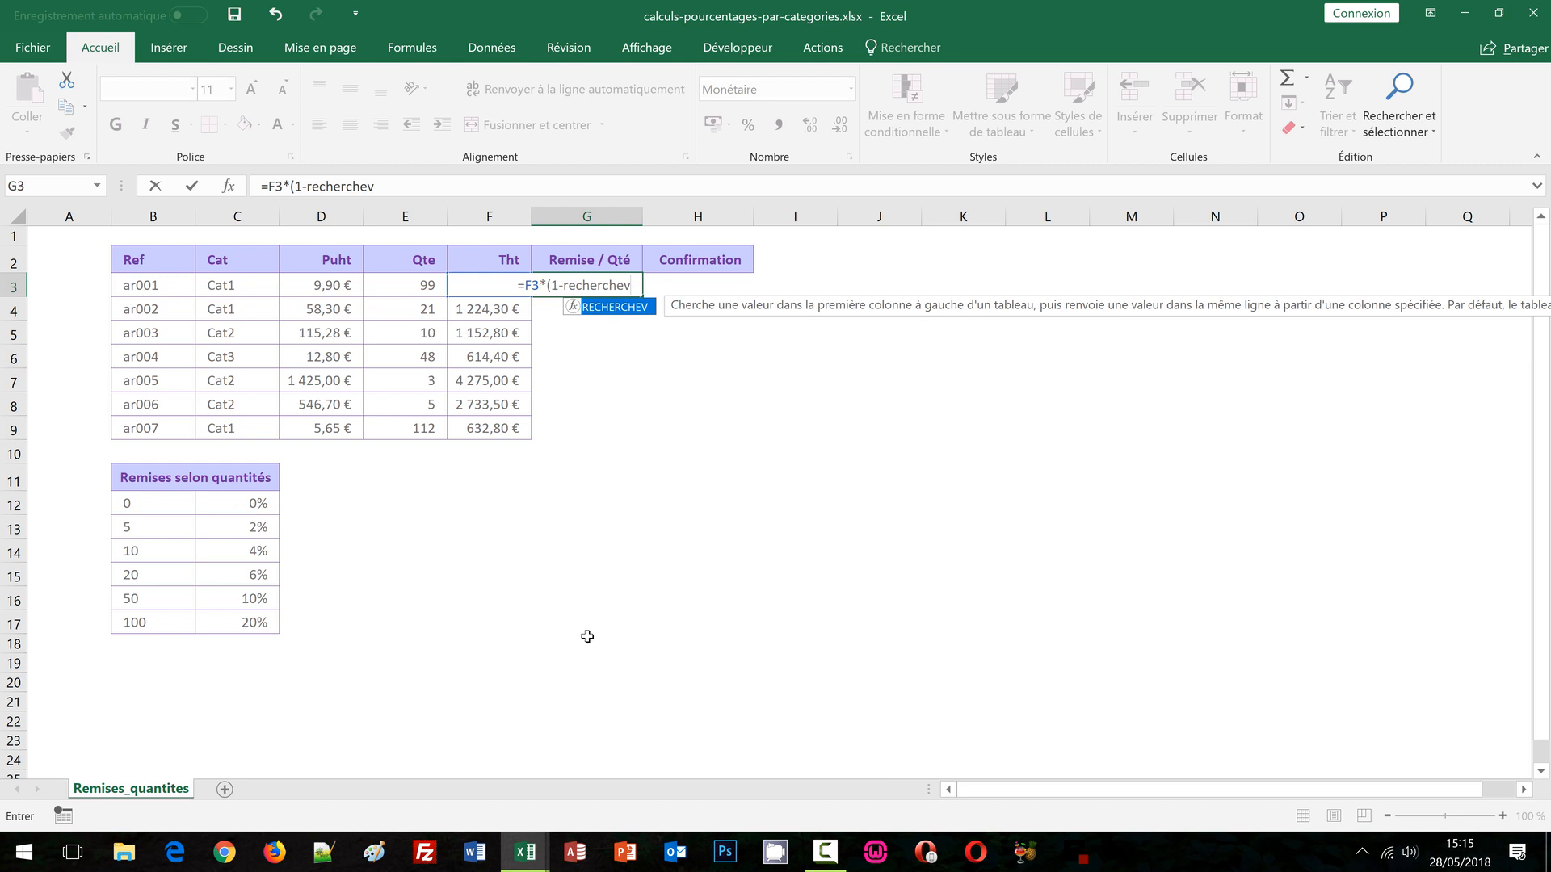
pyautogui.write('(')
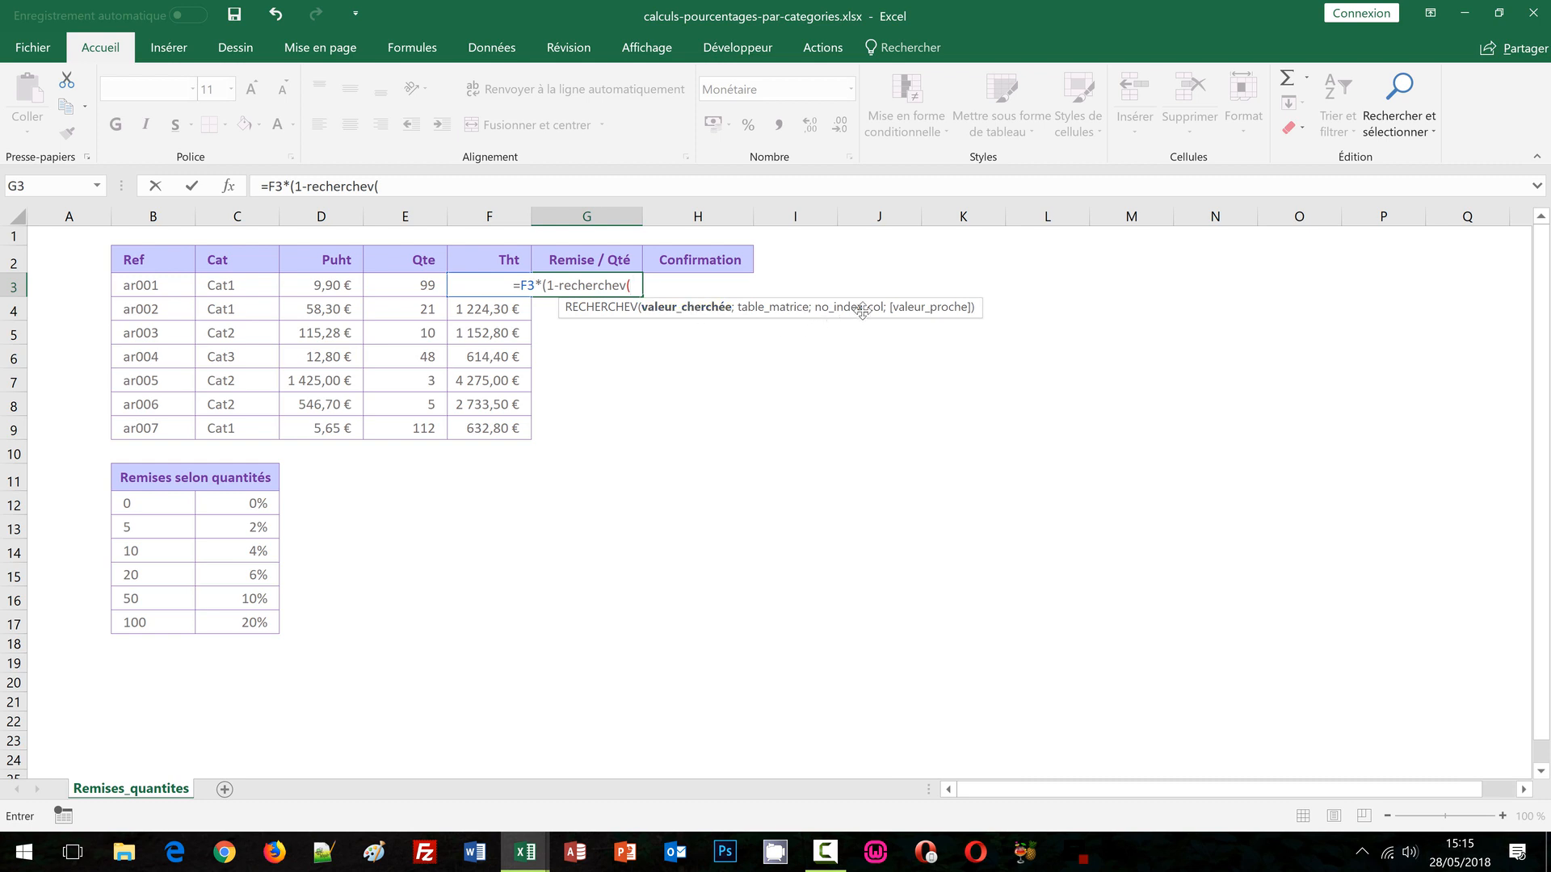
pyautogui.click(409, 283)
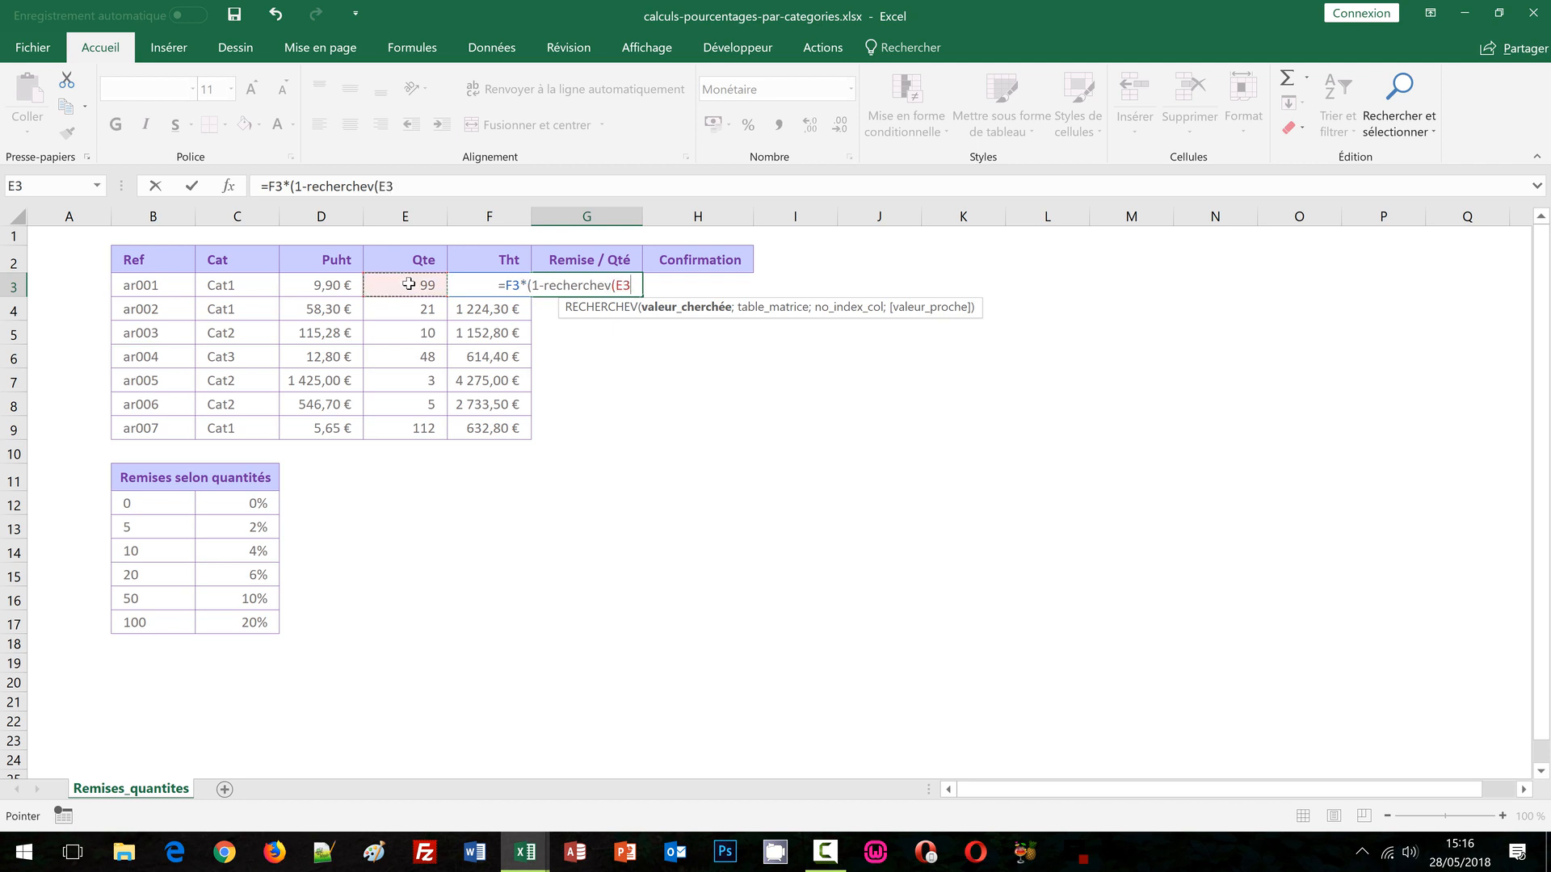
pyautogui.write(';')
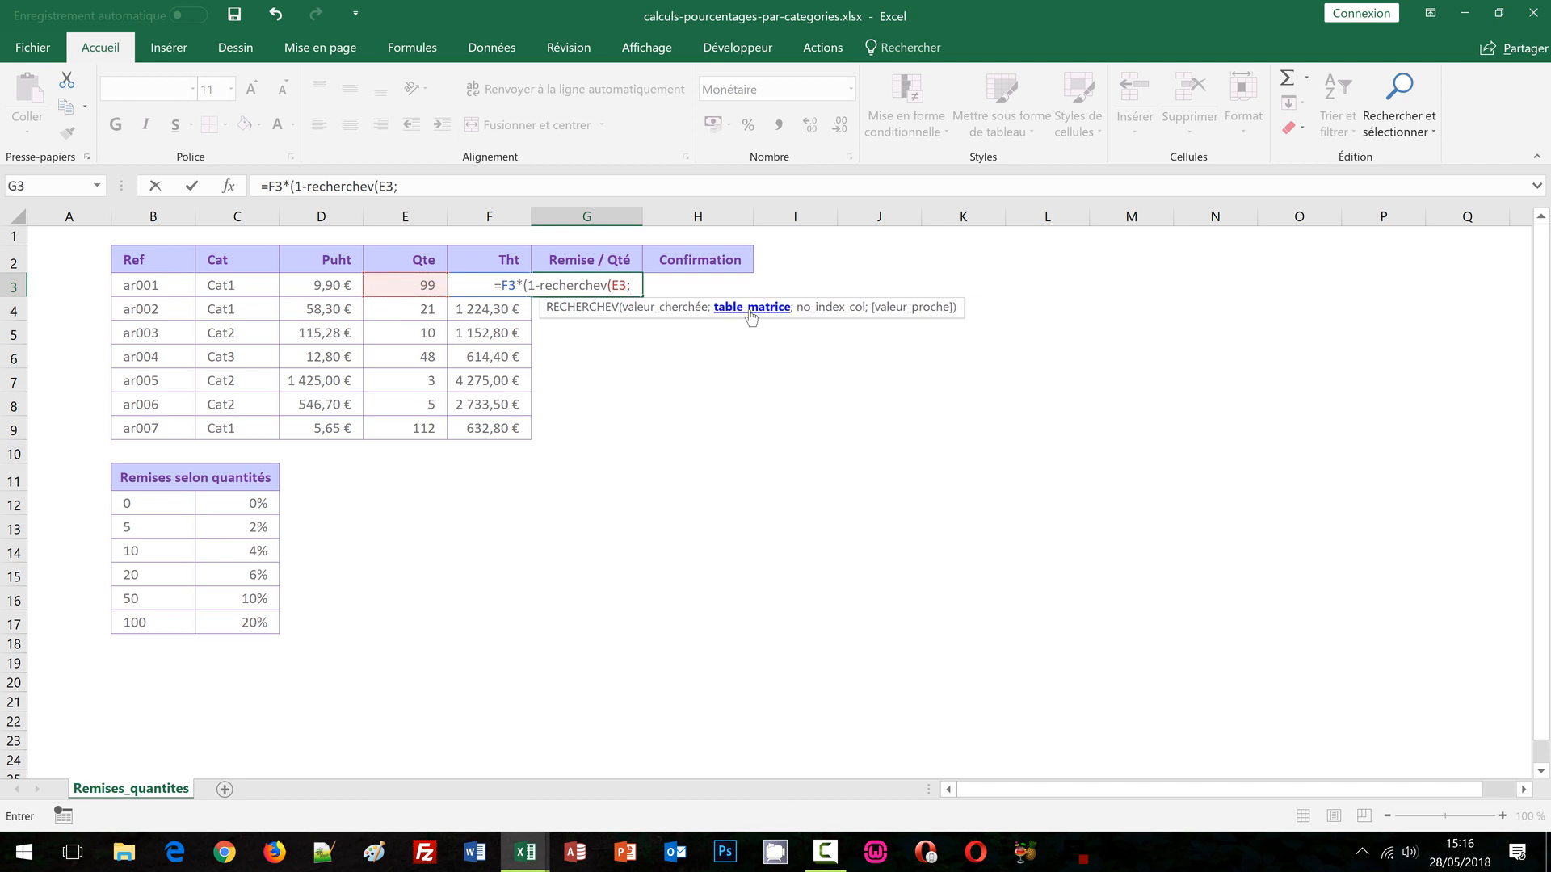
# Give RECHERCHEV in G3 the discount table $B$11:$C$17 as an absolute lookup range and 2 as the column index.
pyautogui.click(146, 491)
pyautogui.moveTo(146, 490); pyautogui.dragTo(229, 622)
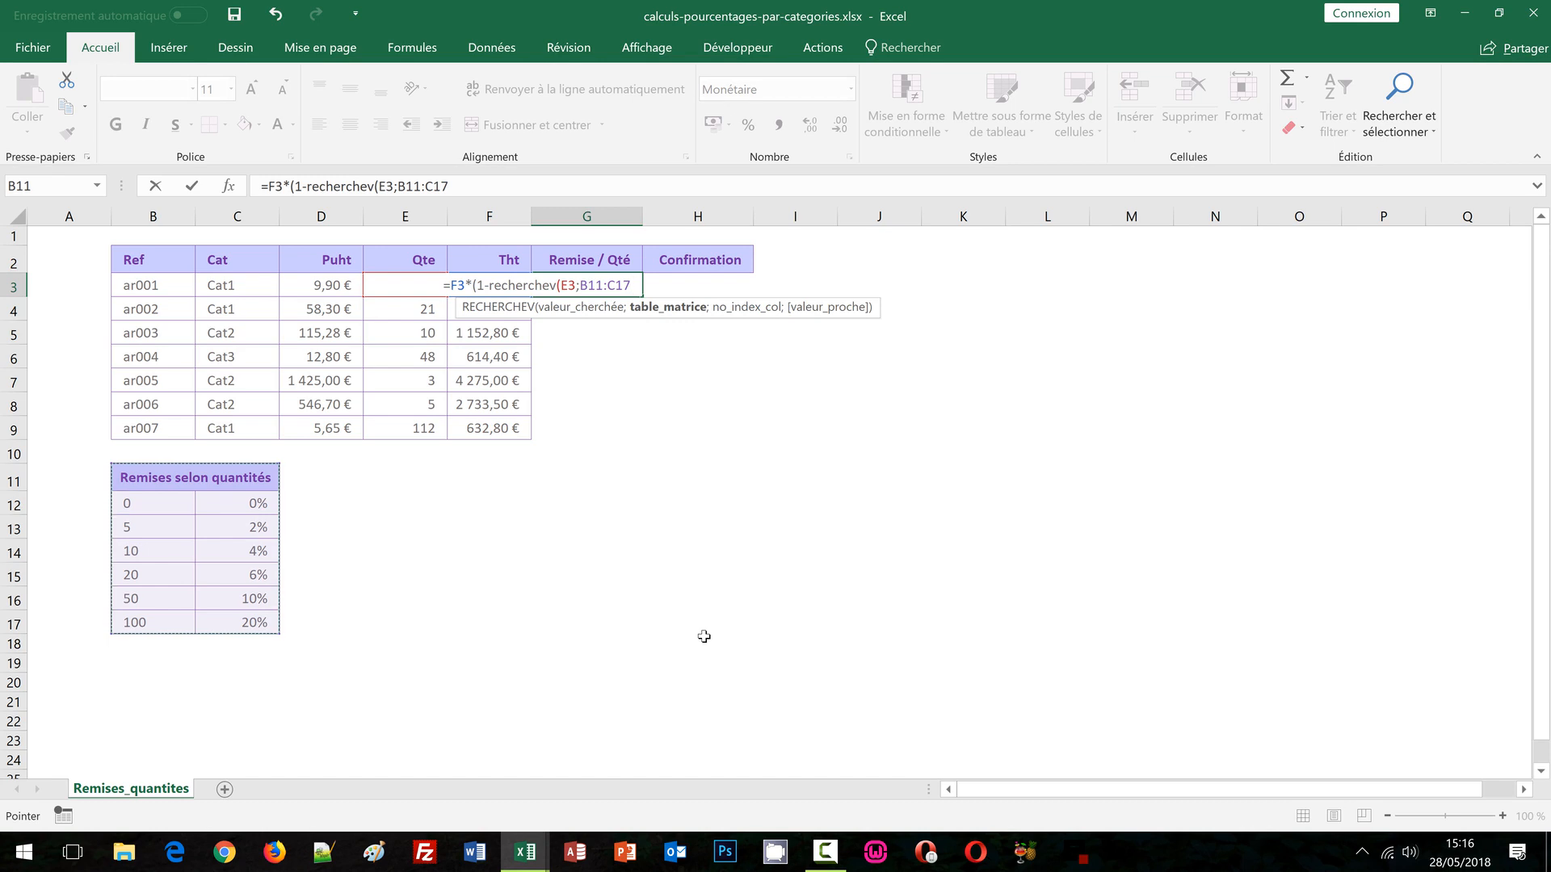
pyautogui.press('F4')
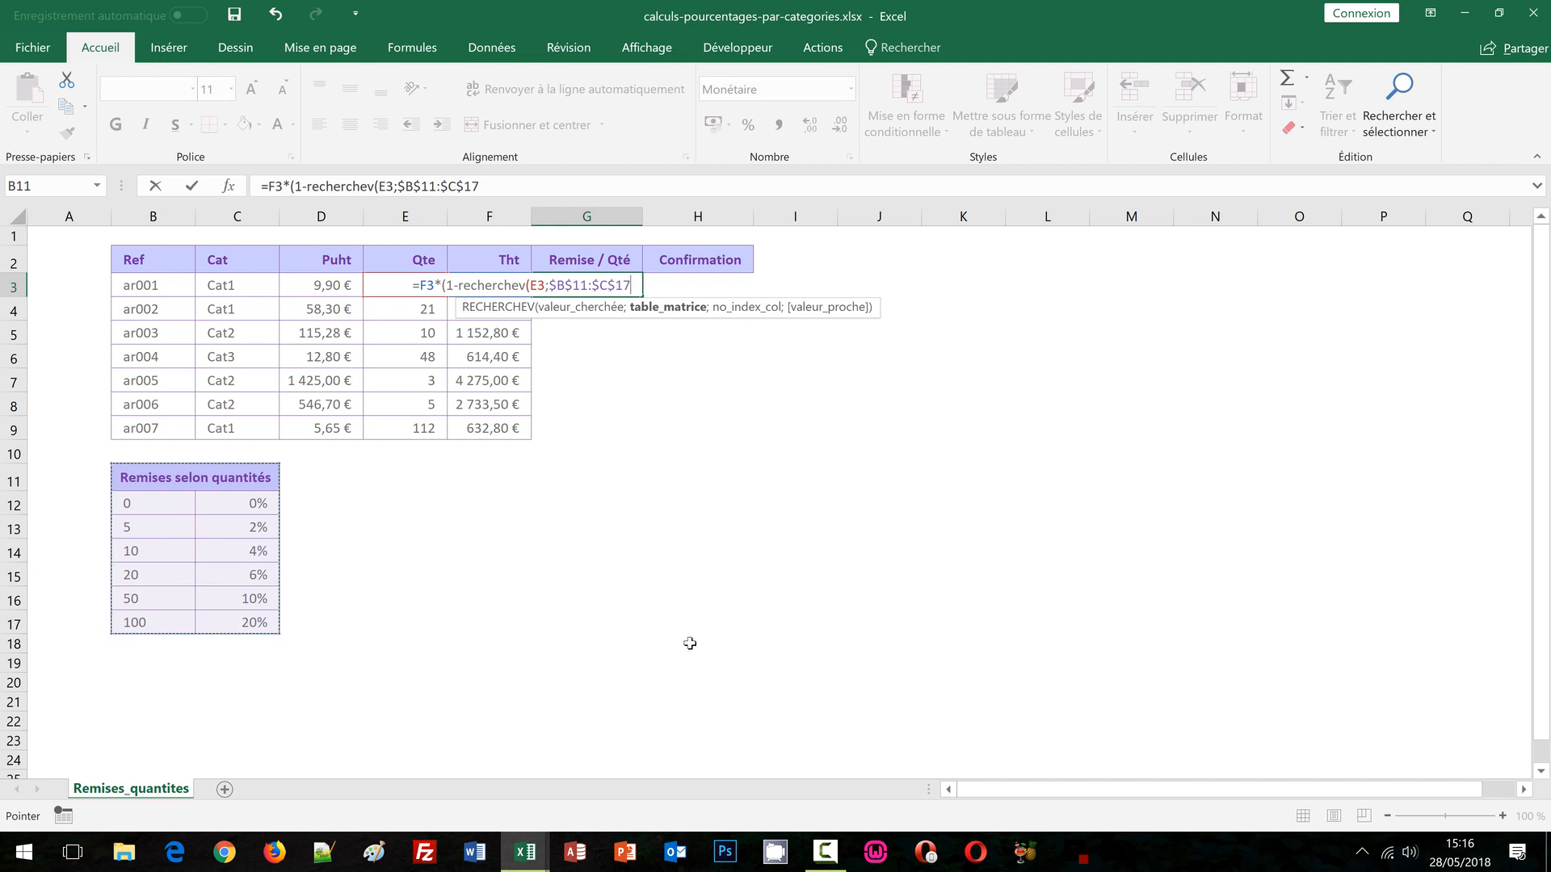
pyautogui.write(';')
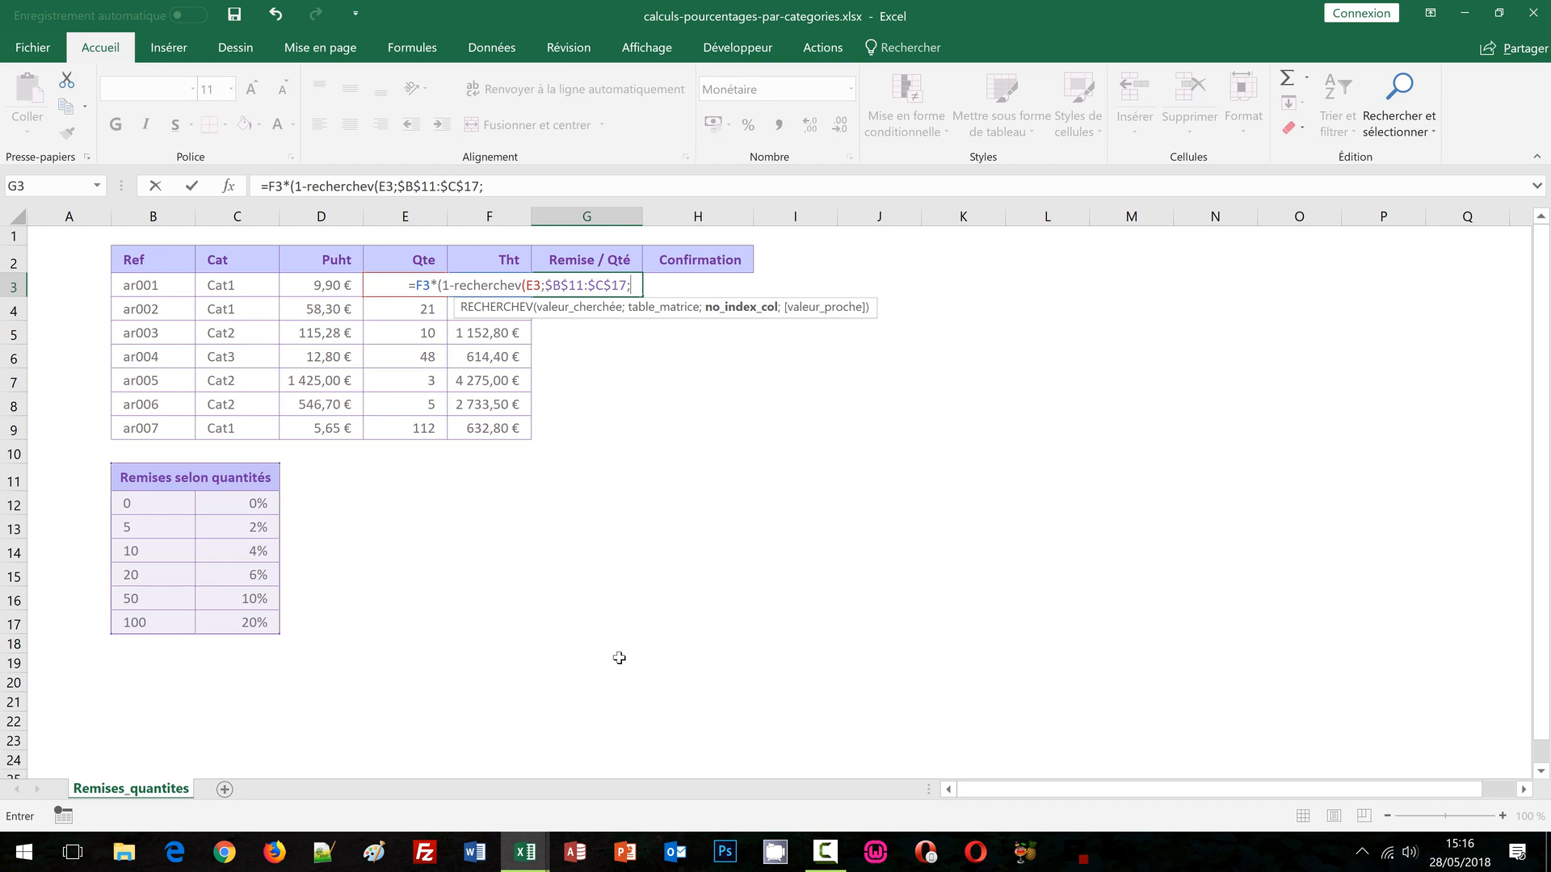
pyautogui.write('2')
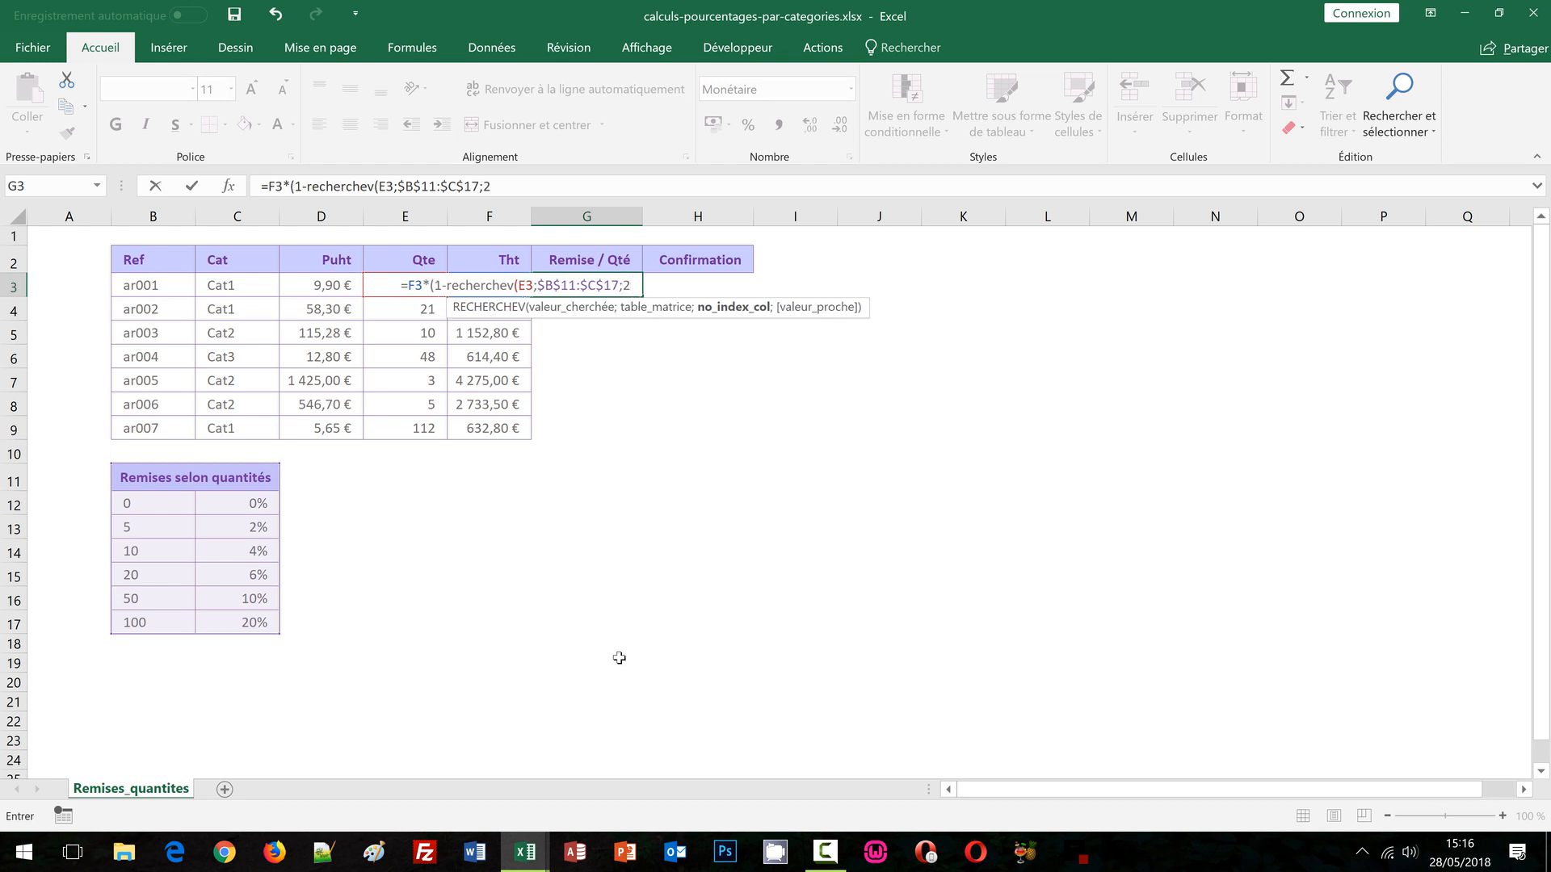
# Complete the G3 formula with FAUX for exact matching and both closing parentheses, and copy it down through G9.
pyautogui.write(';')
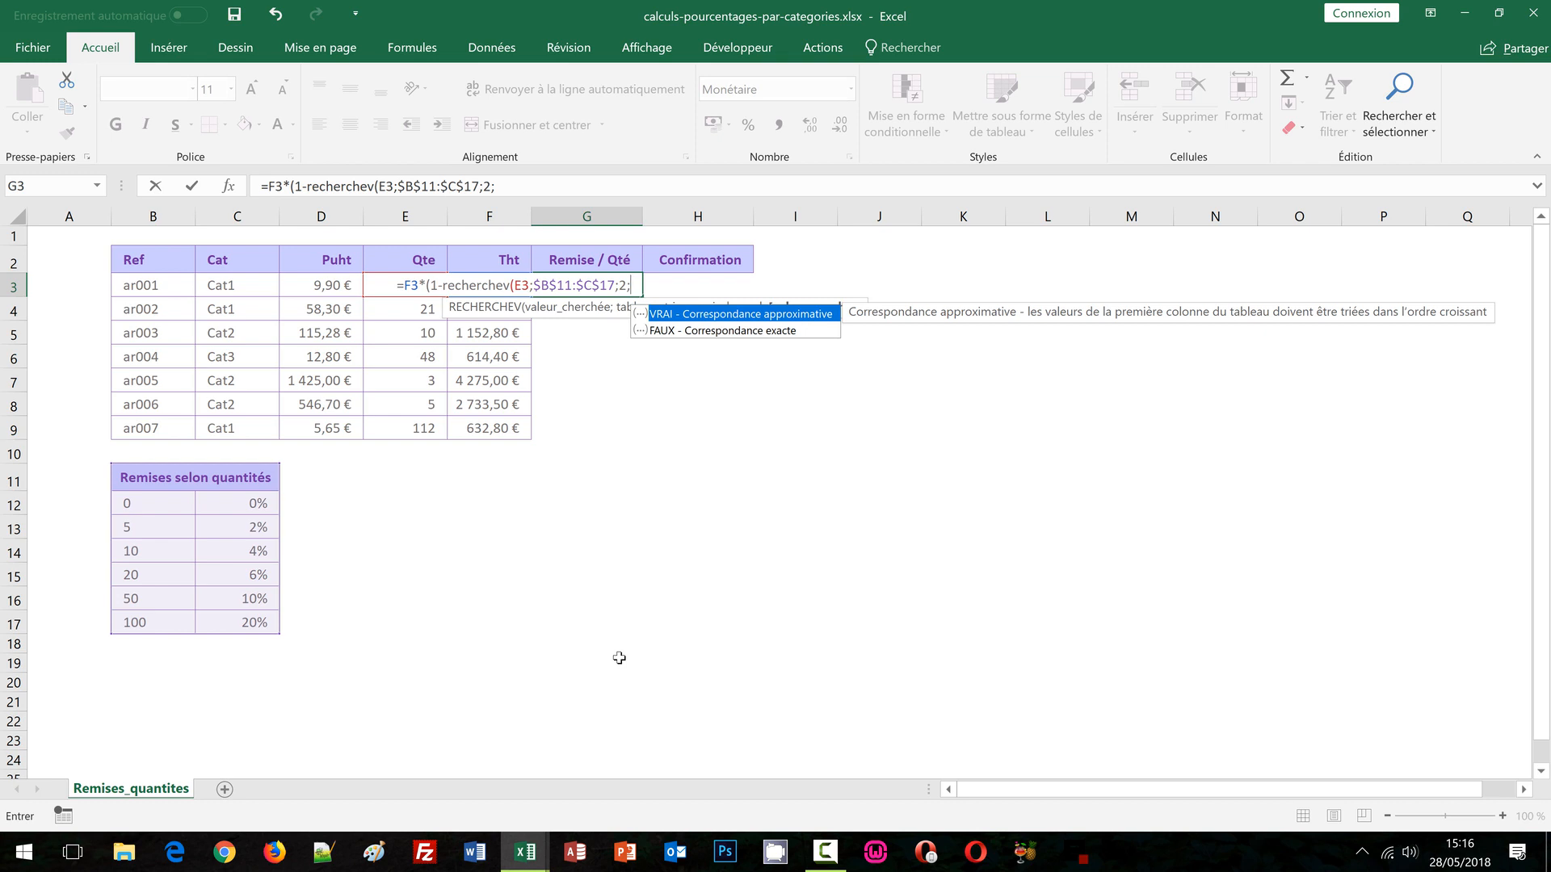
pyautogui.write('faux')
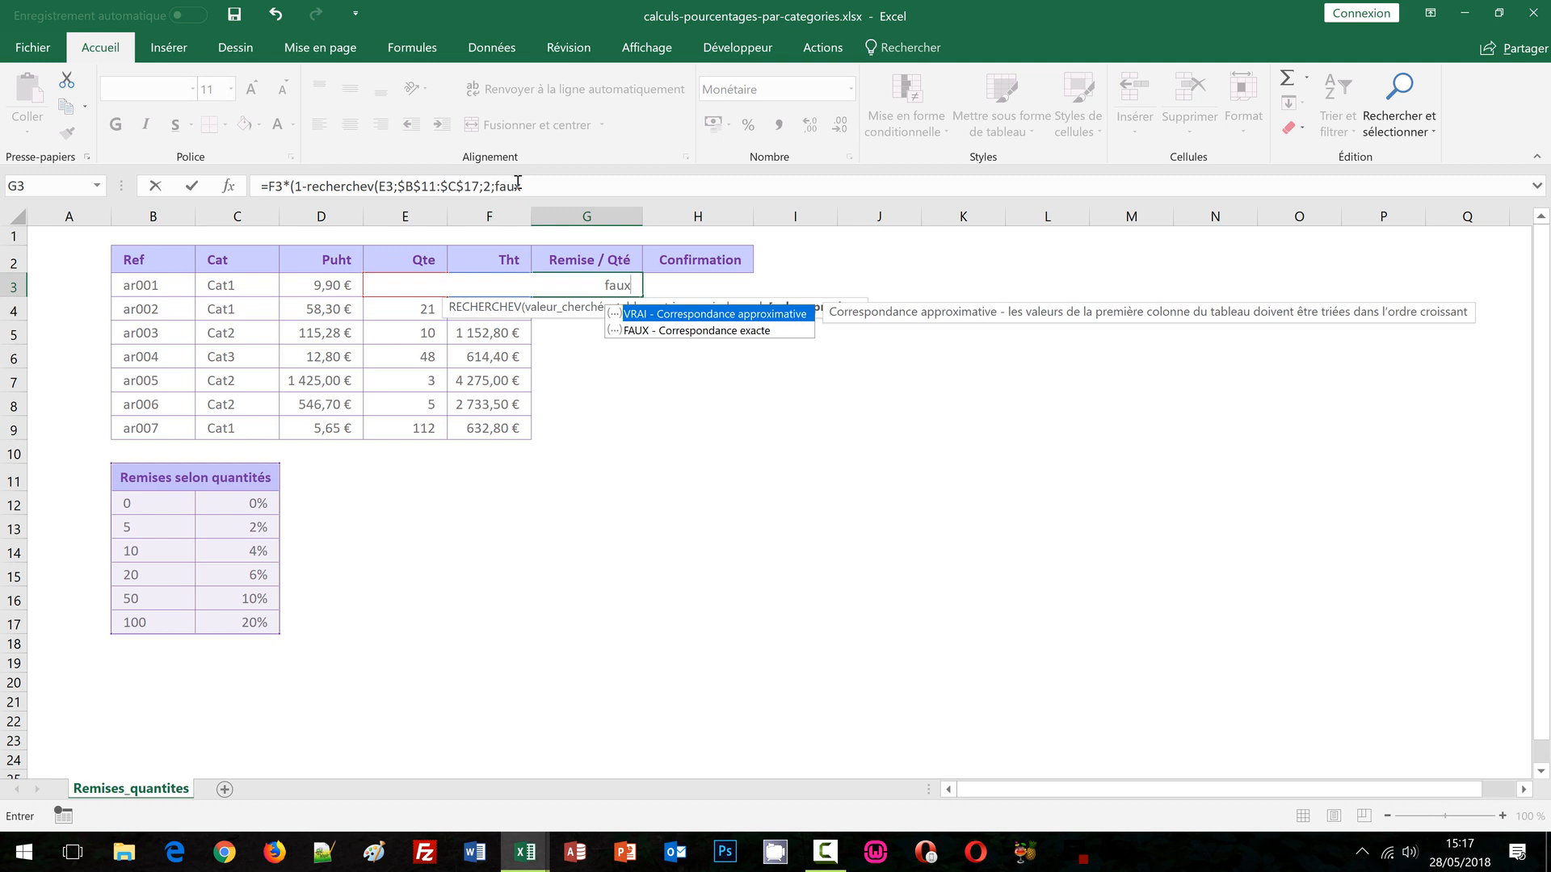
pyautogui.press('Escape')
pyautogui.write(')')
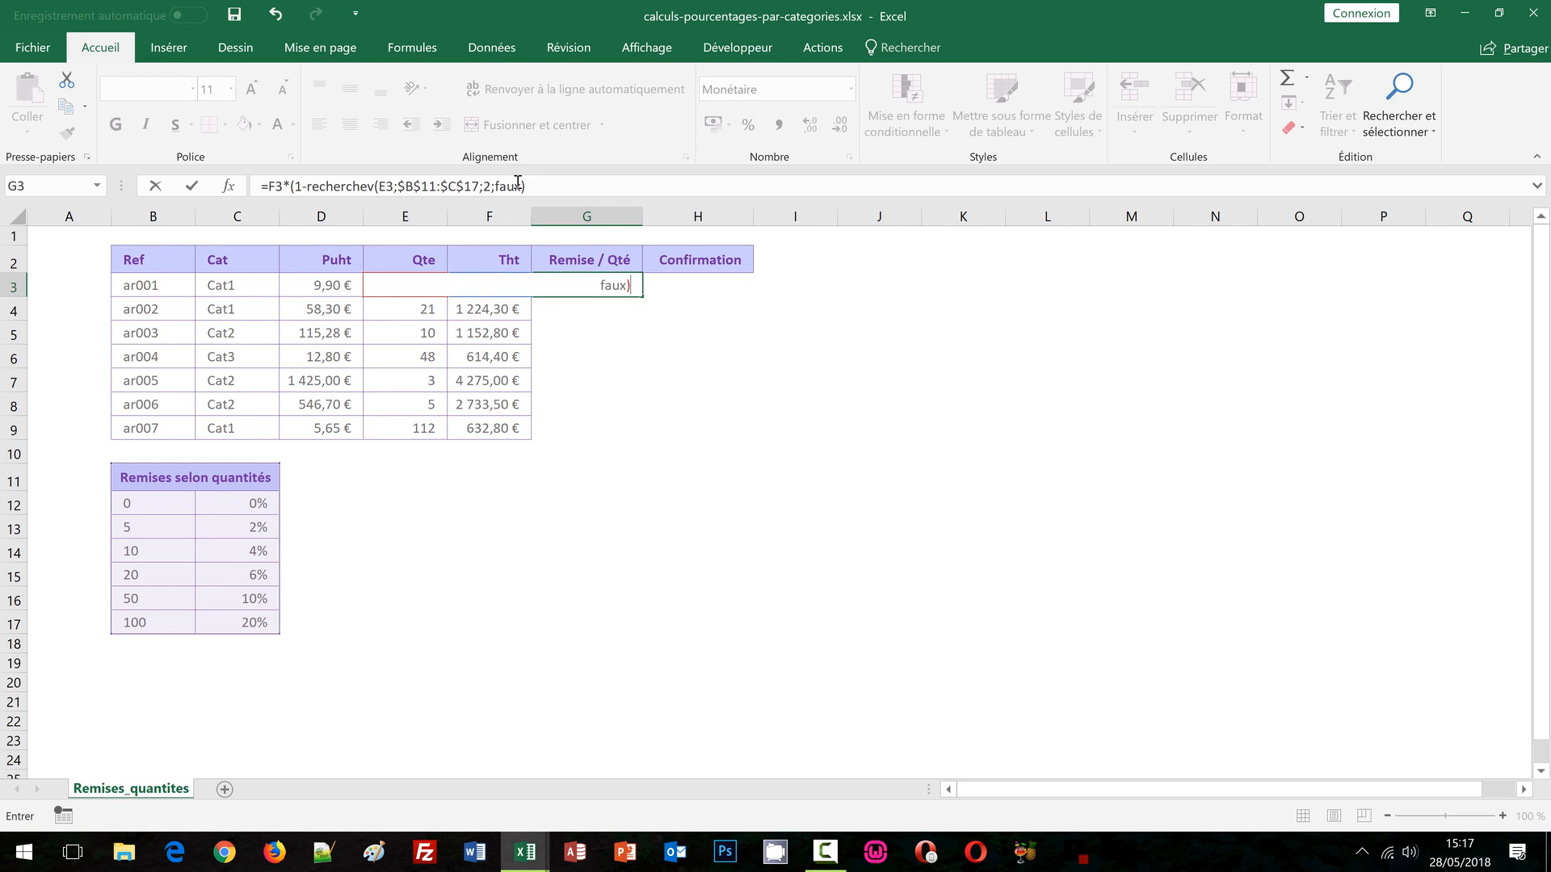
pyautogui.write(')')
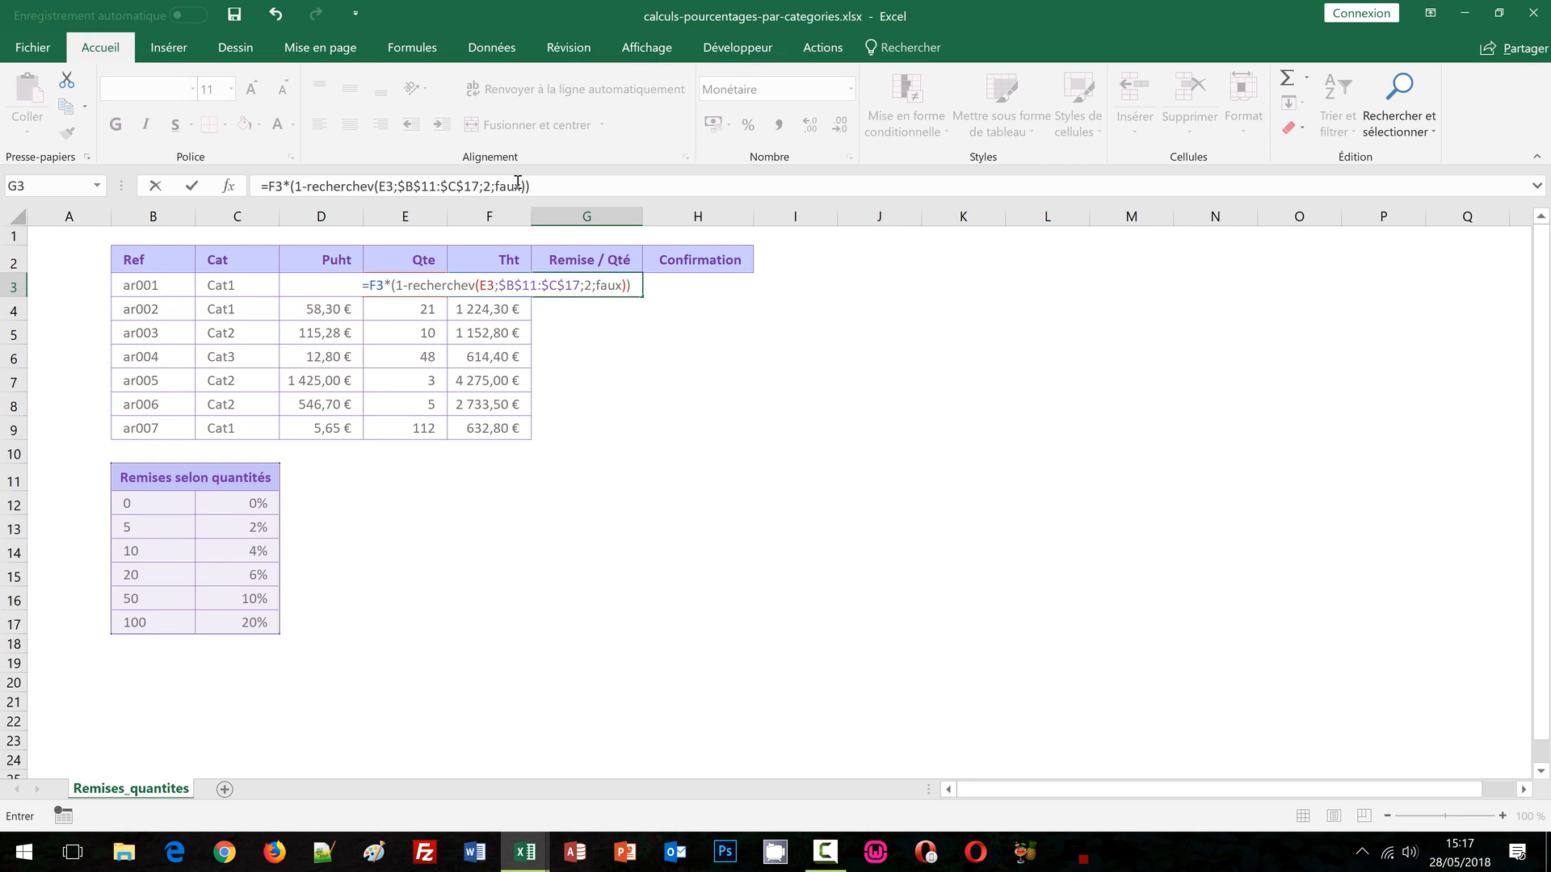
pyautogui.hotkey('ctrl', 'Return')
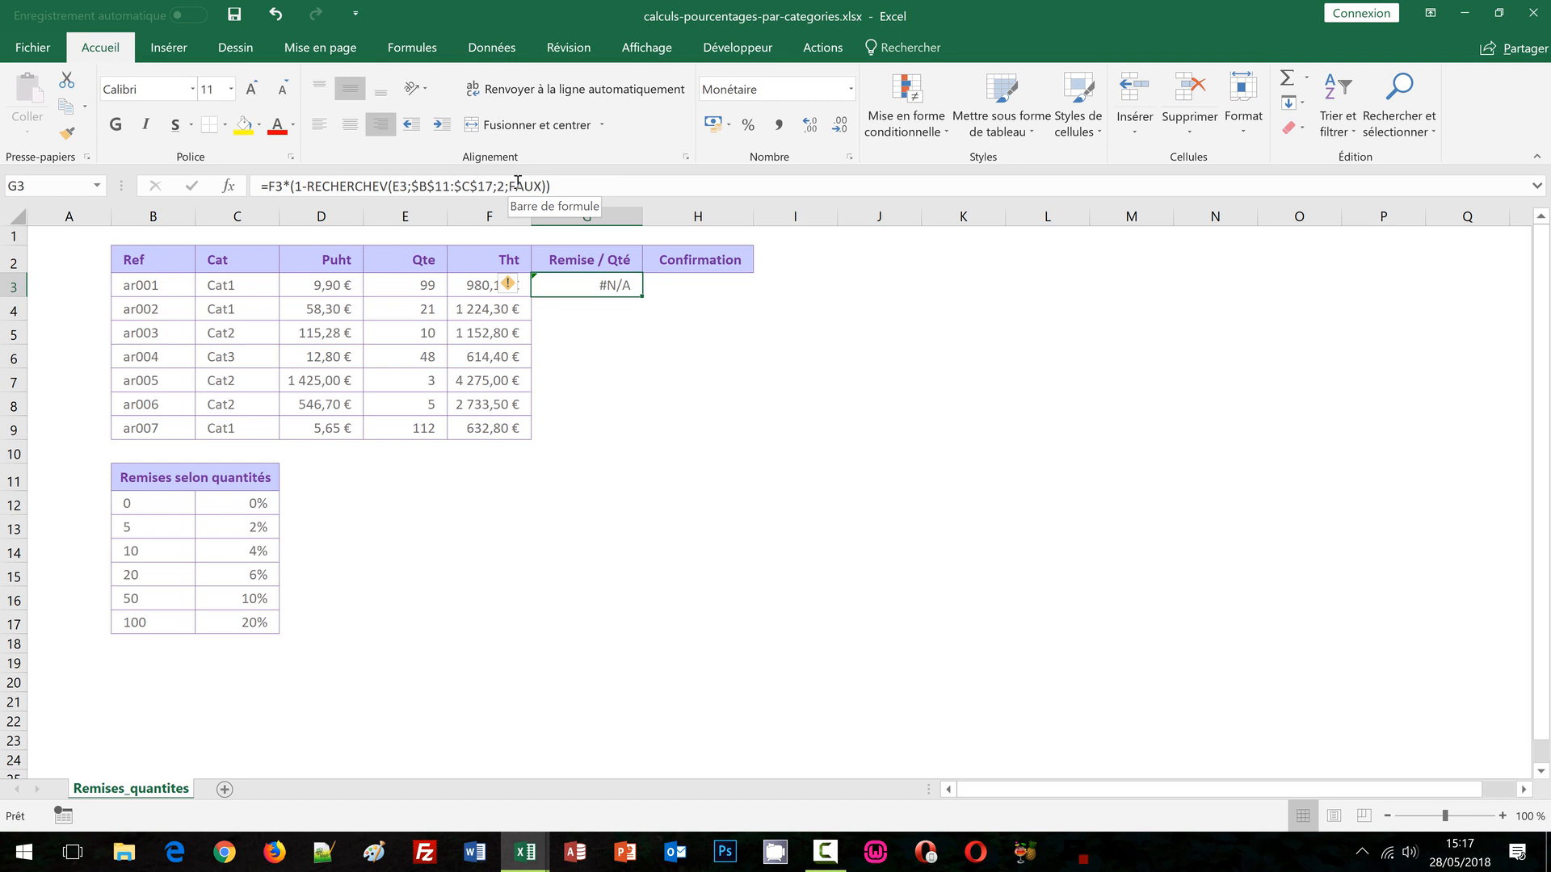
pyautogui.doubleClick(642, 297)
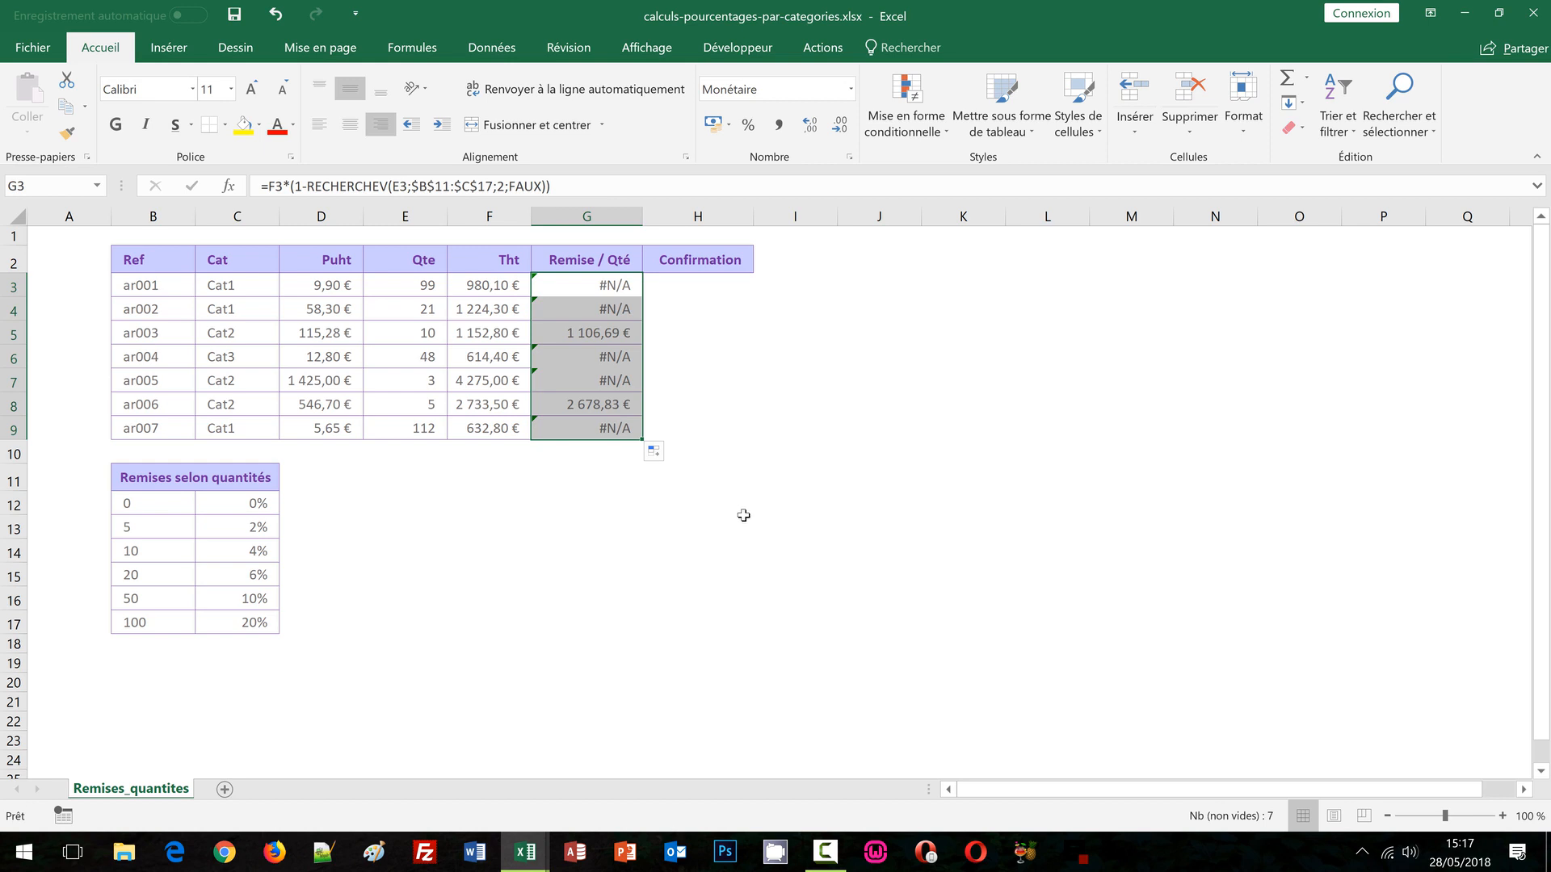
# Compare the ar003 and ar006 quantities and their Remise / Qté formulas with the thresholds in the discount table.
pyautogui.click(586, 336)
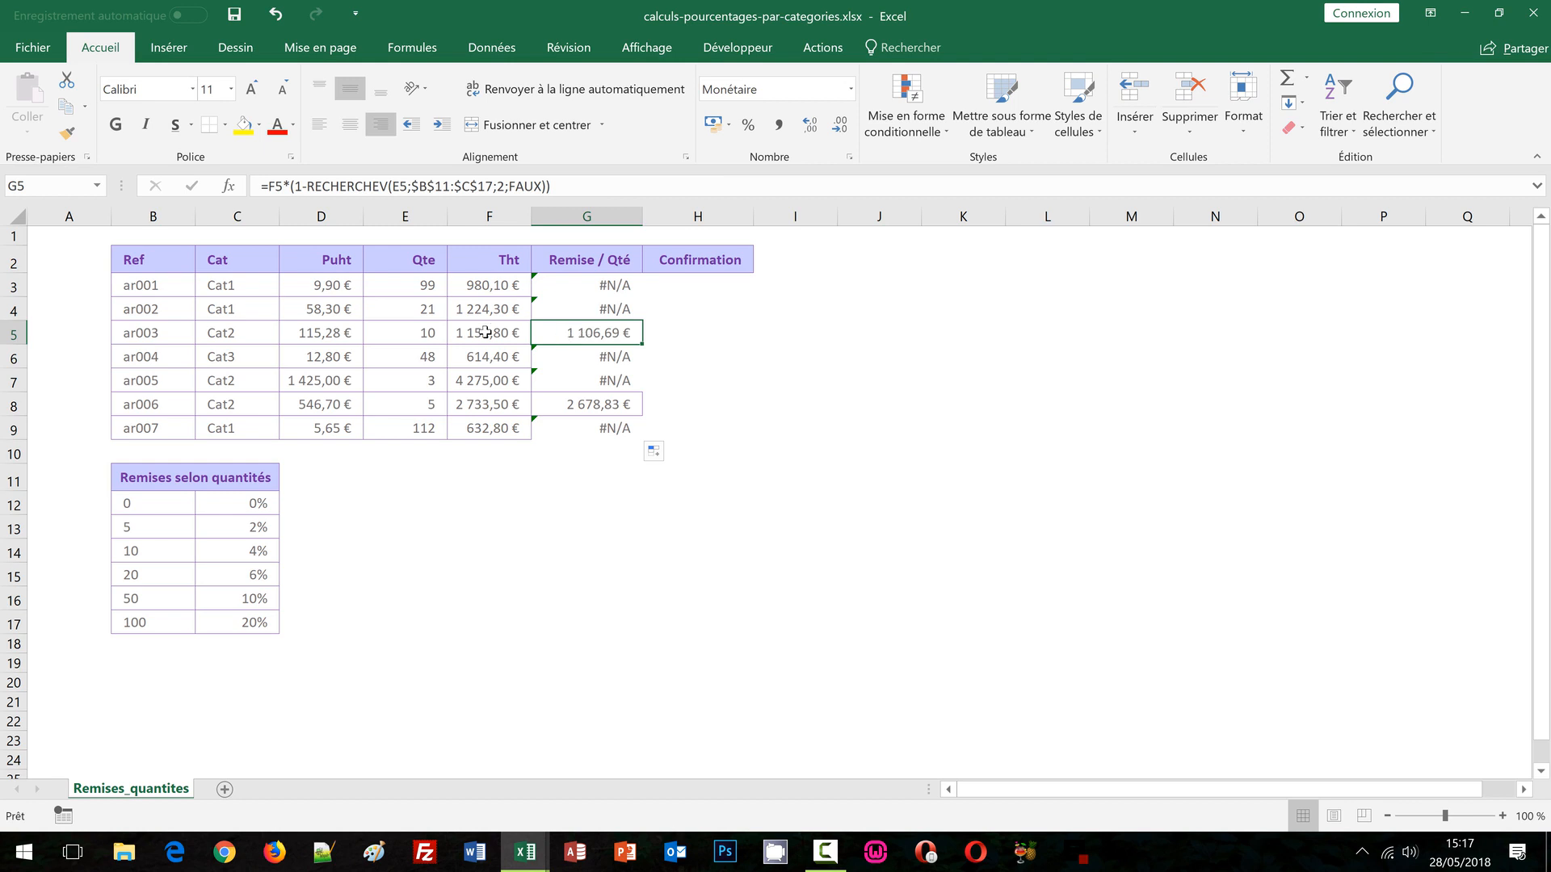
pyautogui.click(419, 331)
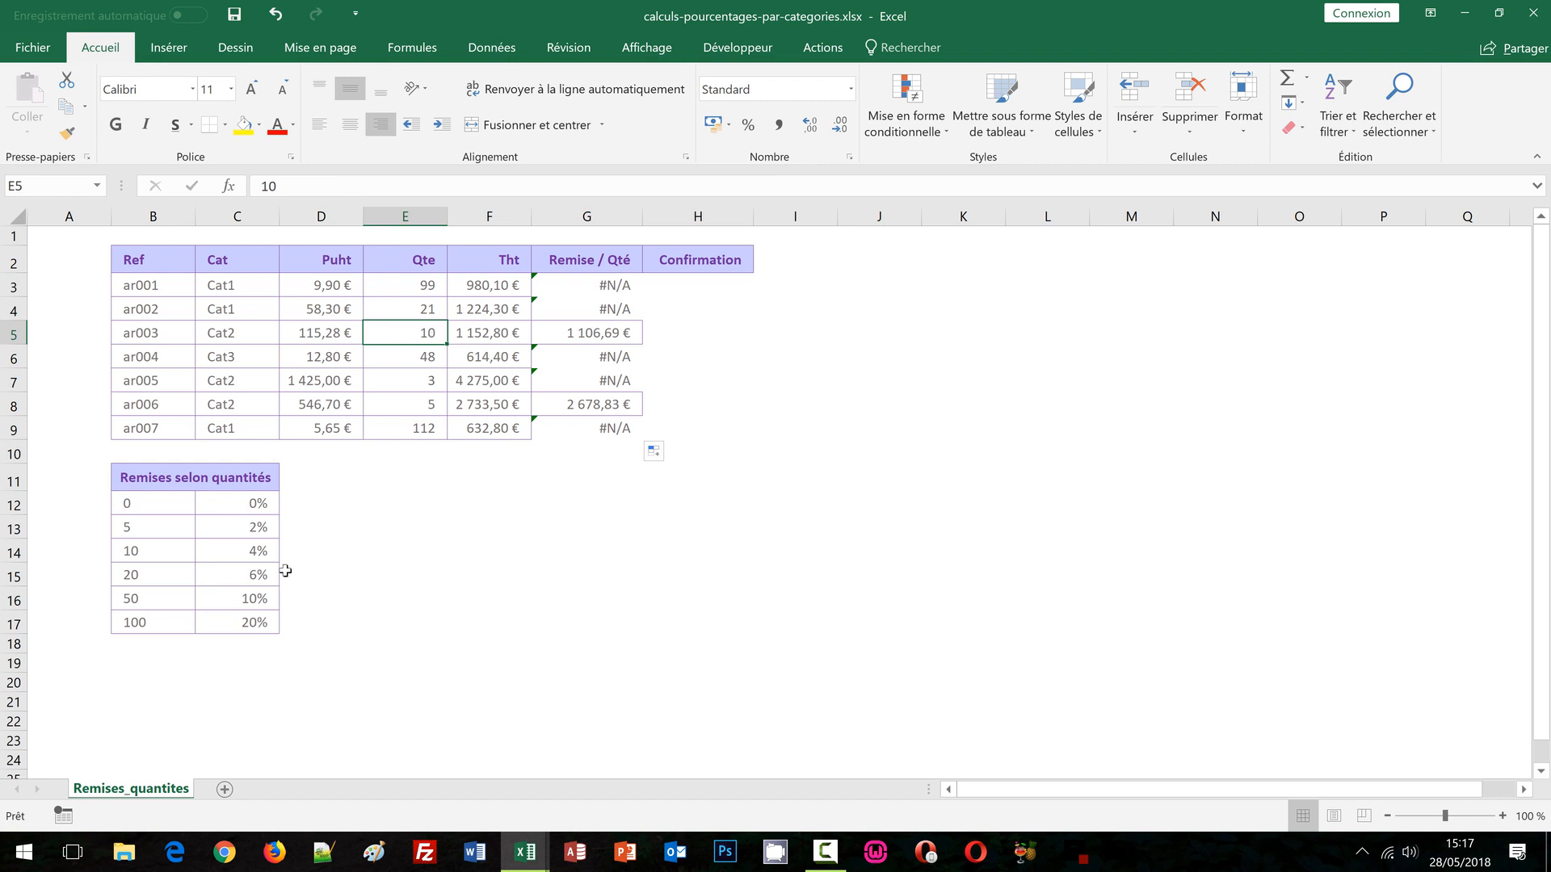
pyautogui.click(148, 554)
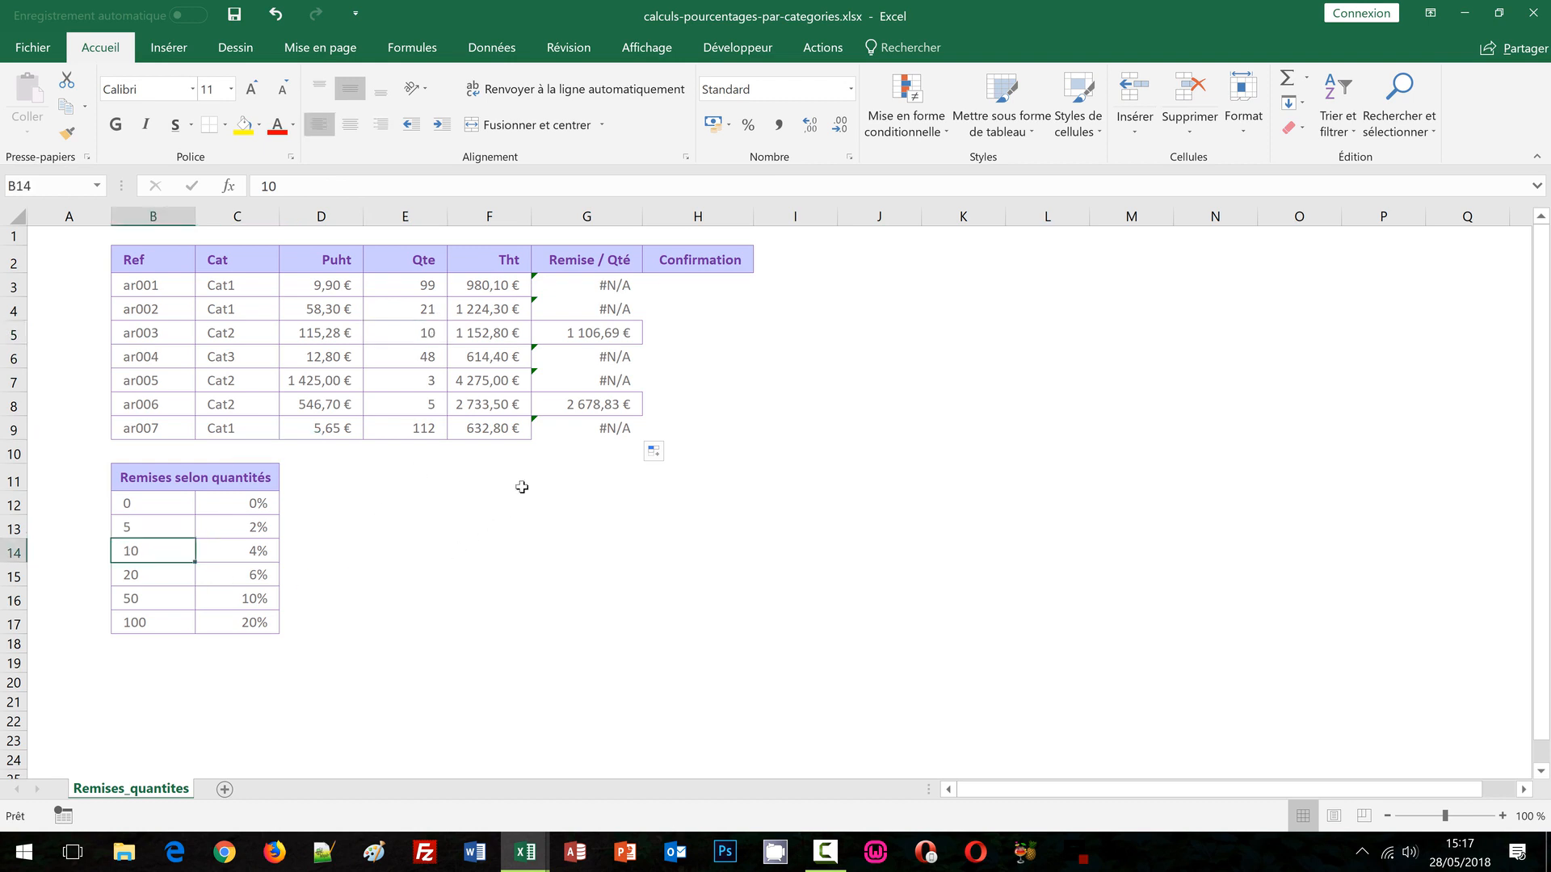
pyautogui.click(429, 406)
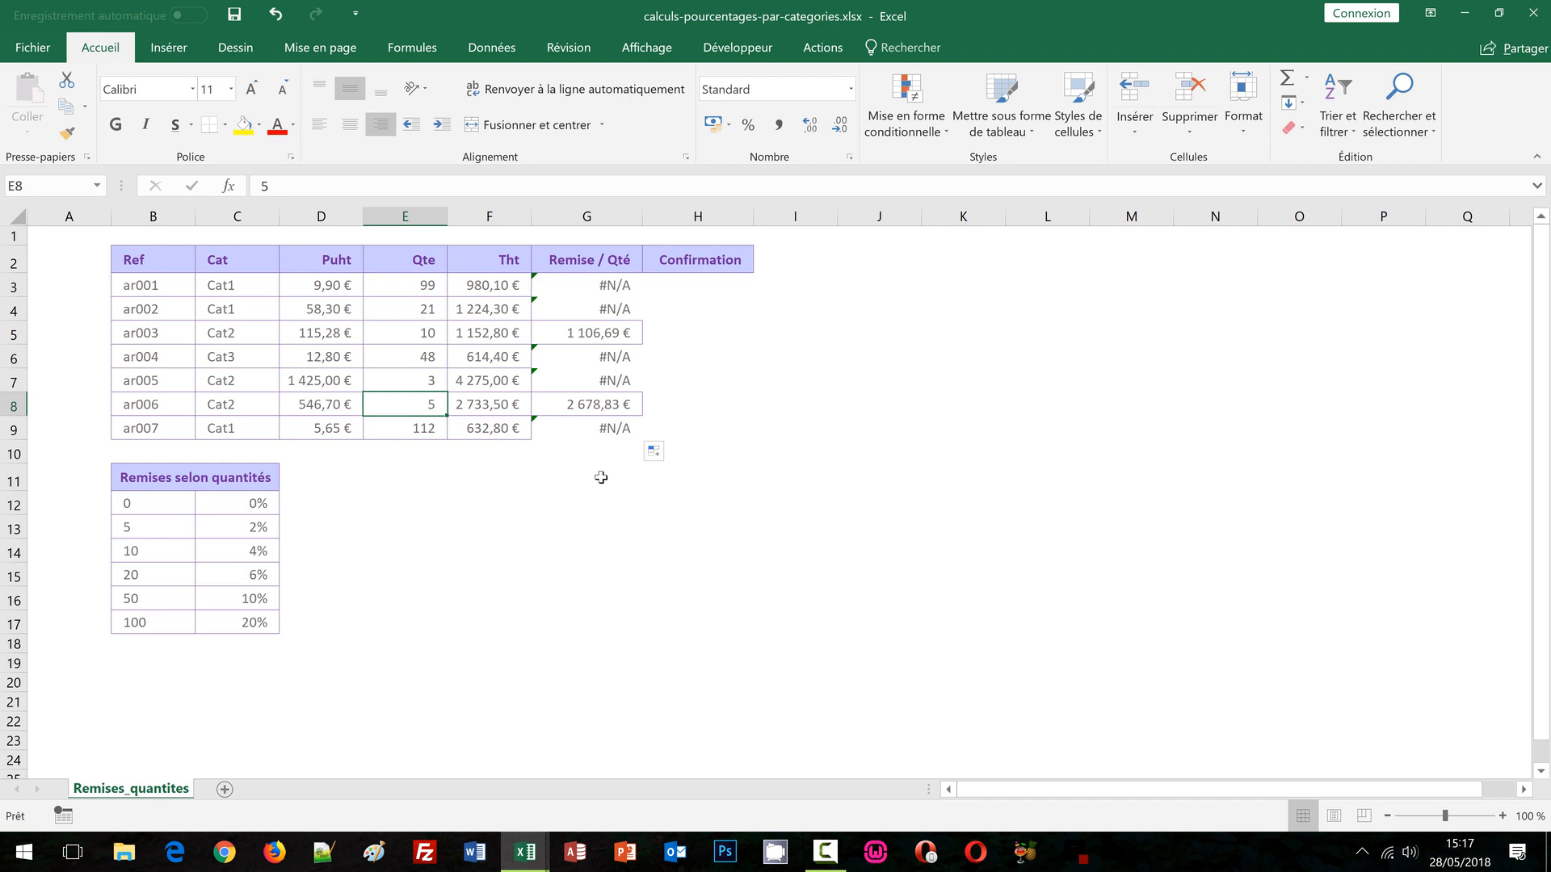
pyautogui.doubleClick(614, 285)
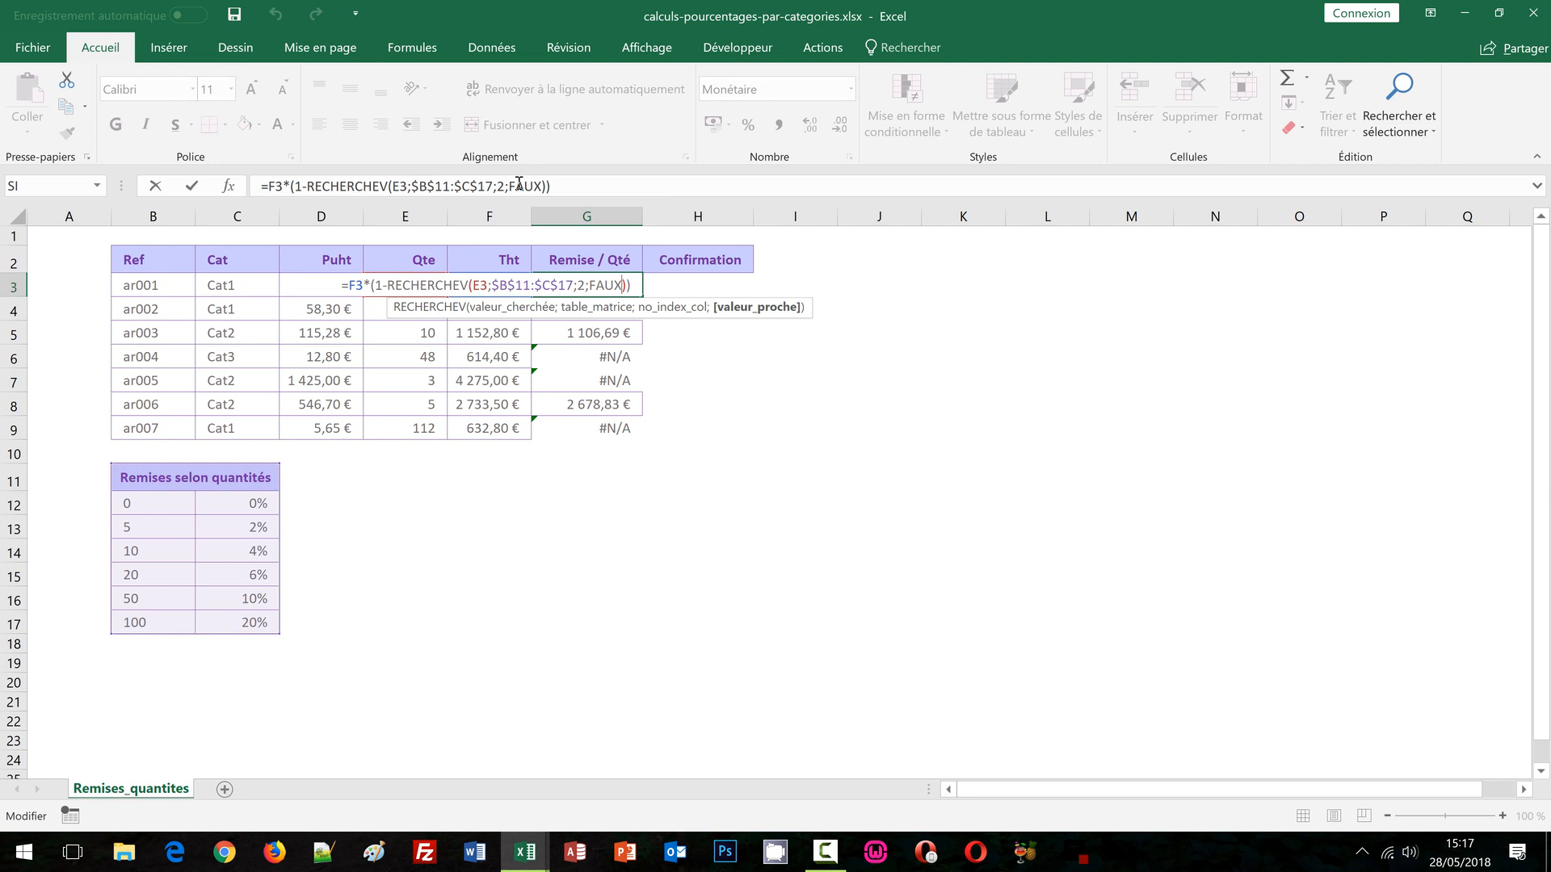
pyautogui.press('Escape')
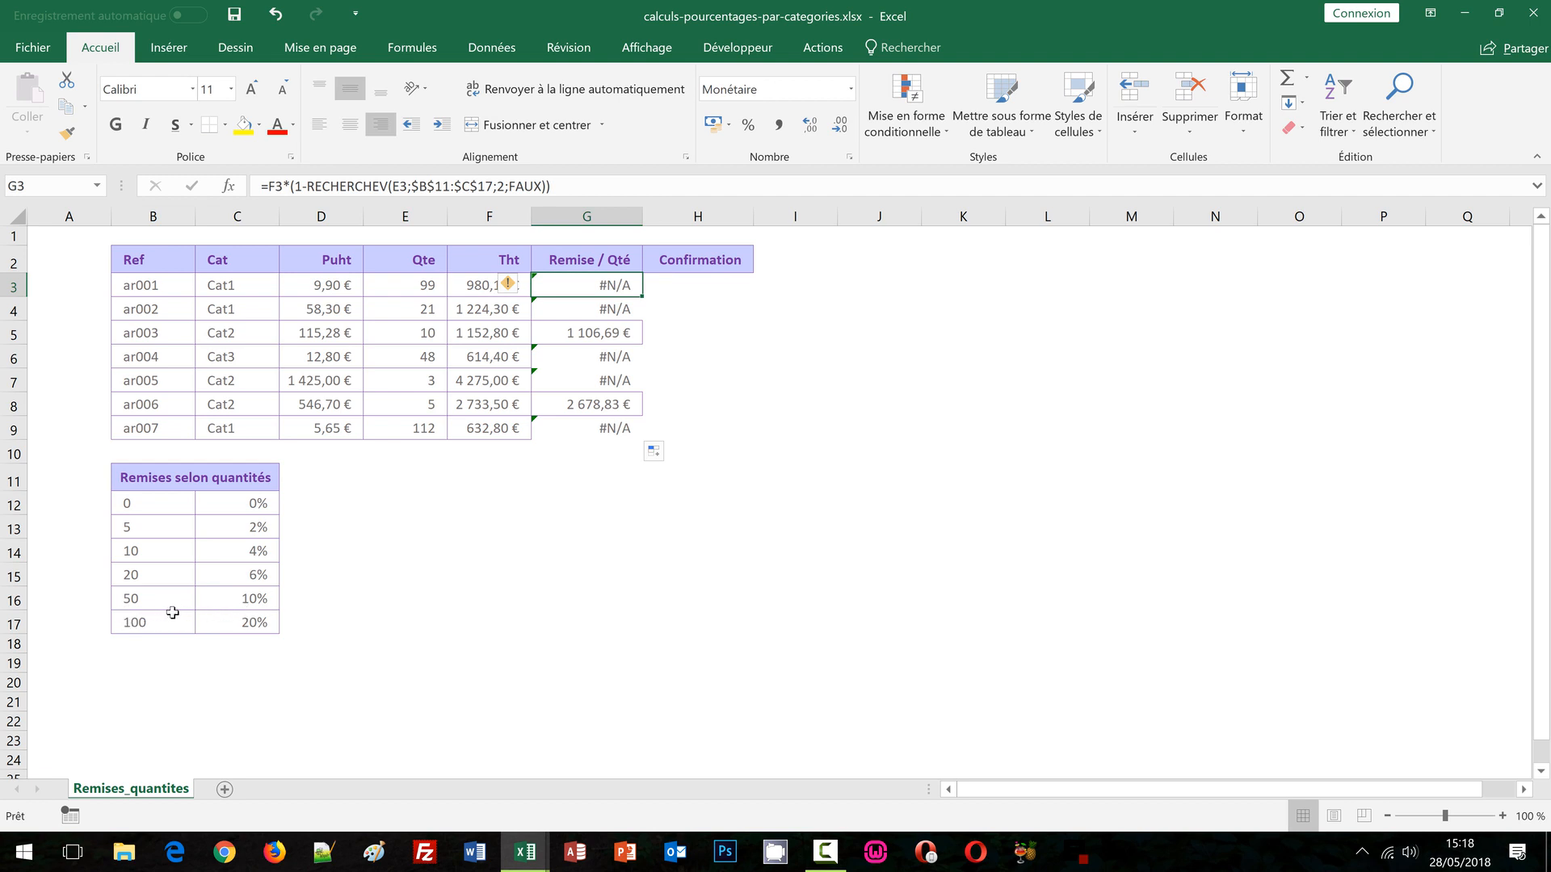
pyautogui.click(410, 337)
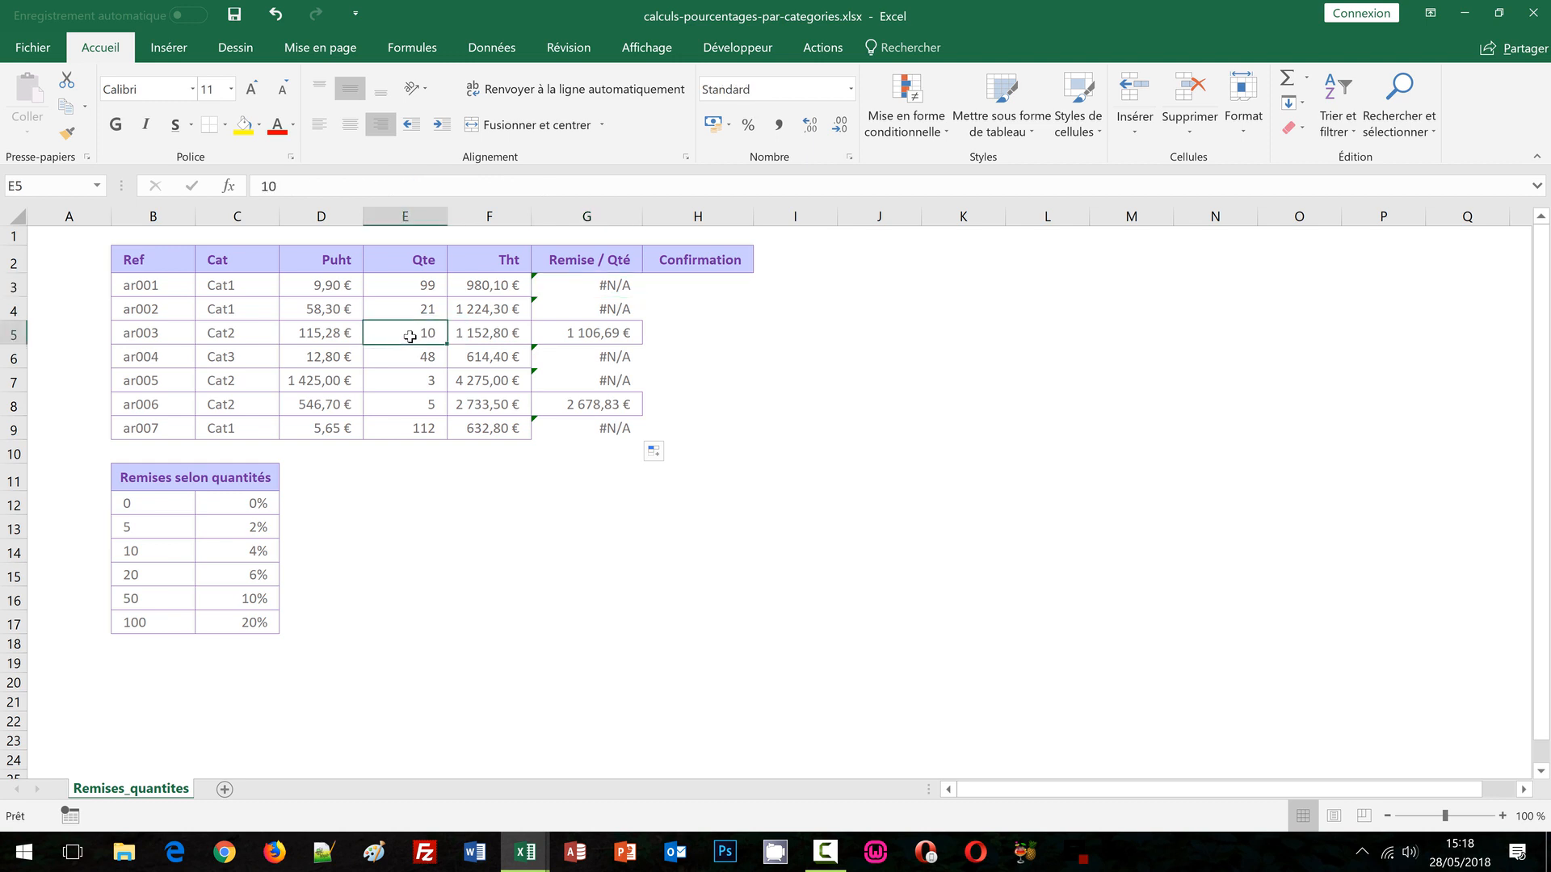
pyautogui.click(161, 554)
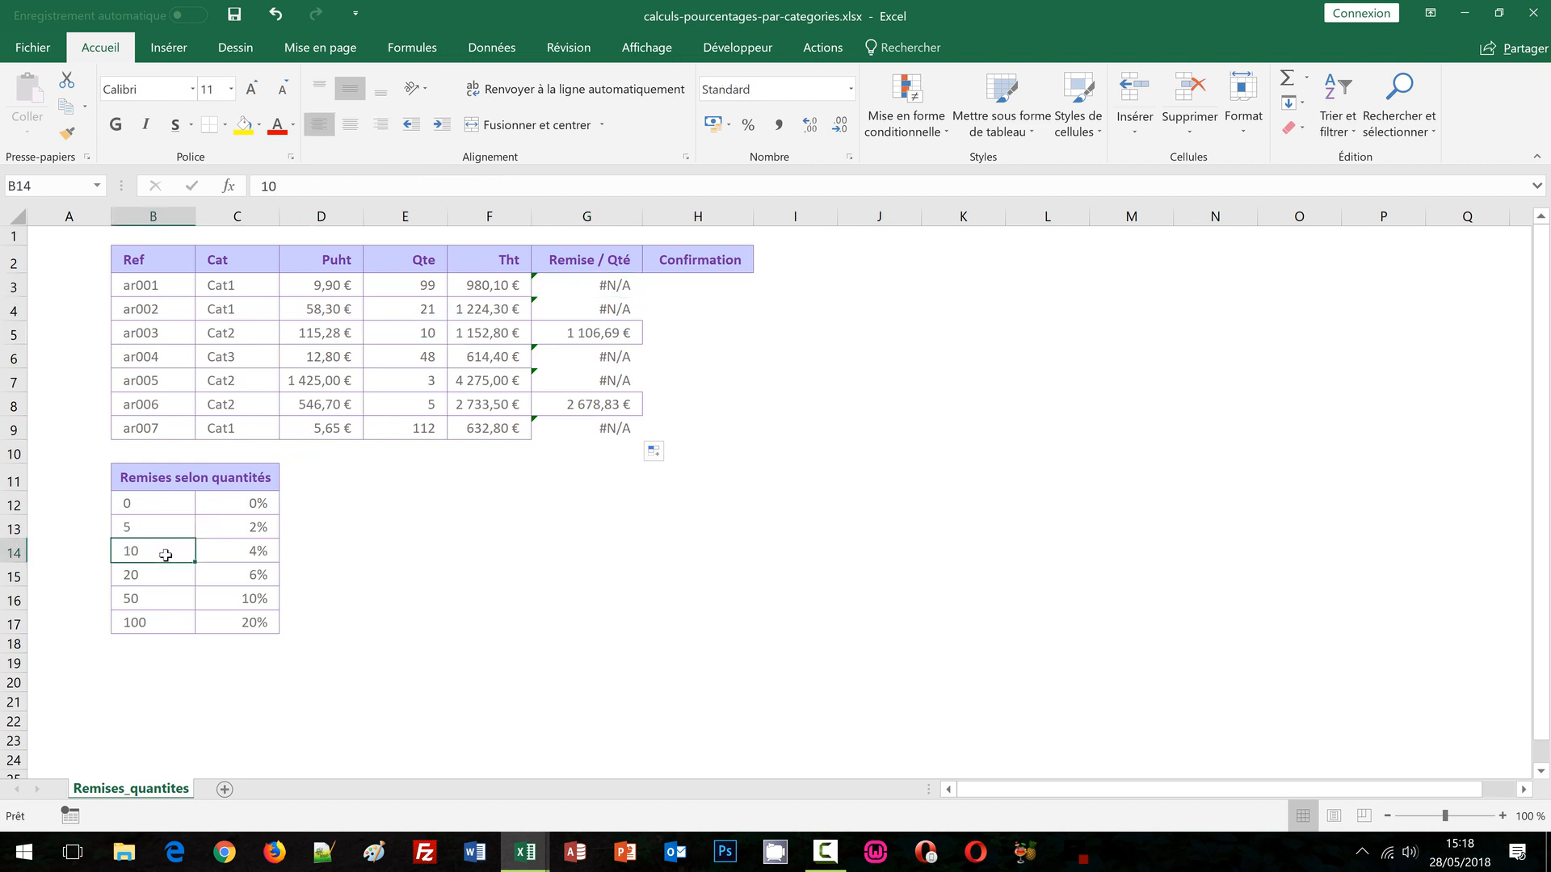
pyautogui.click(255, 551)
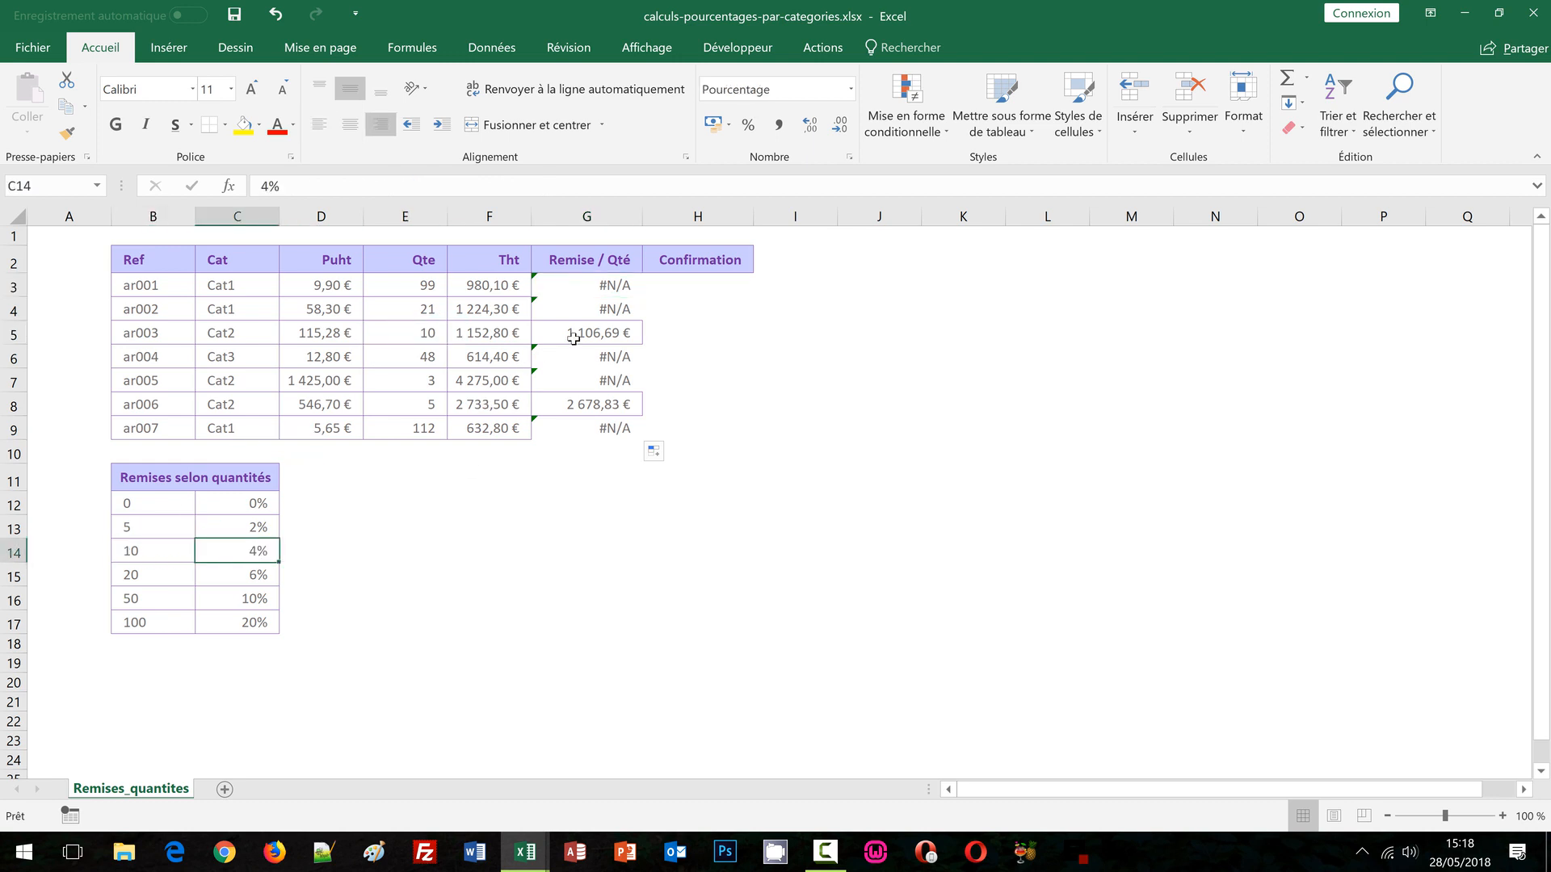
pyautogui.click(404, 403)
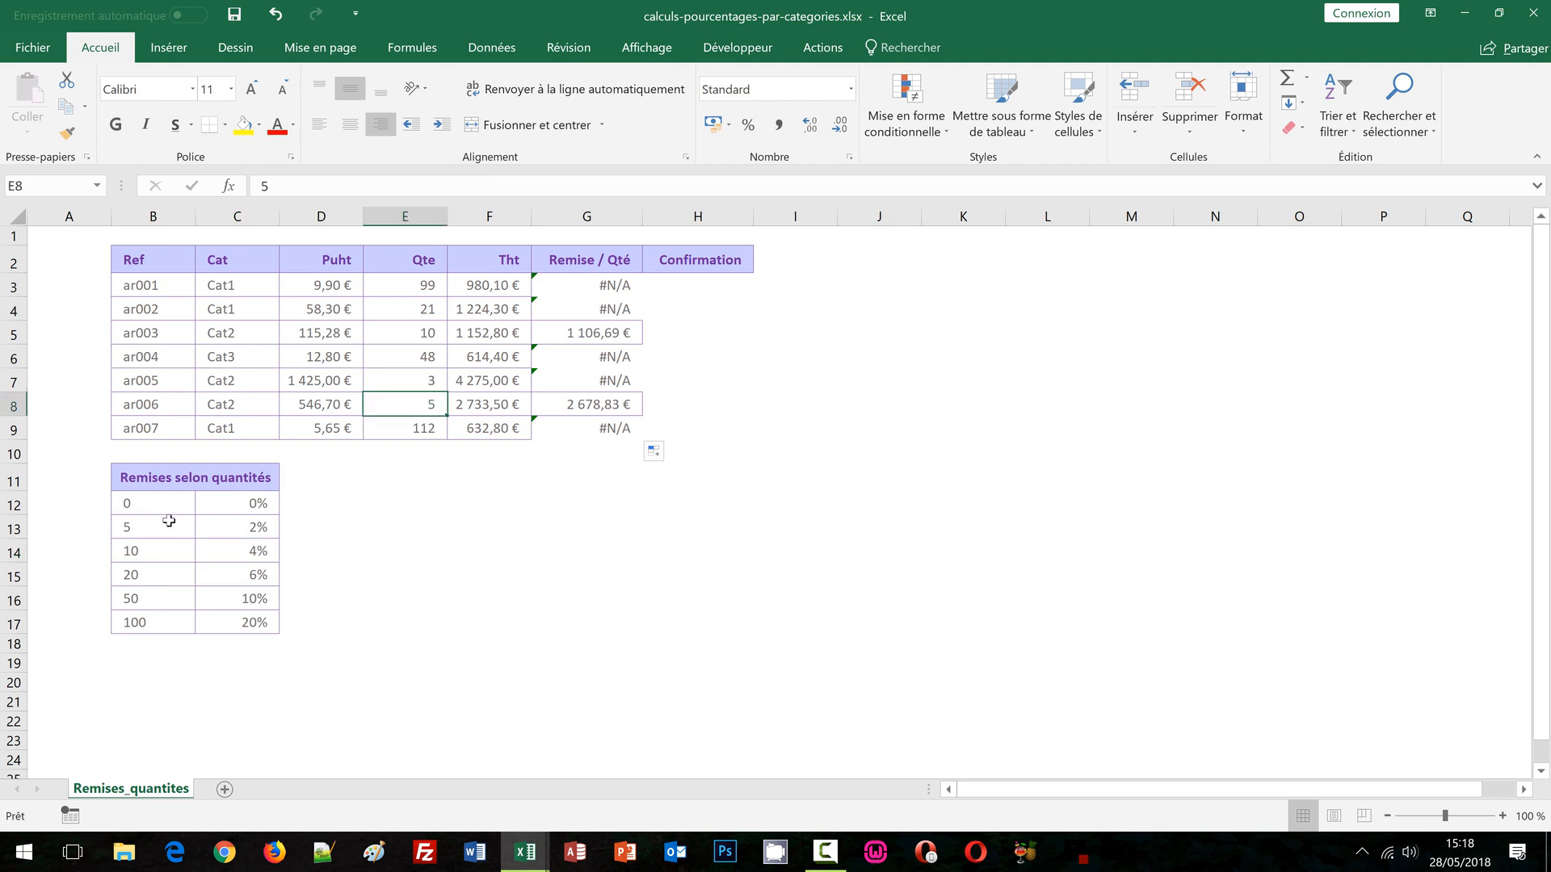
pyautogui.click(614, 403)
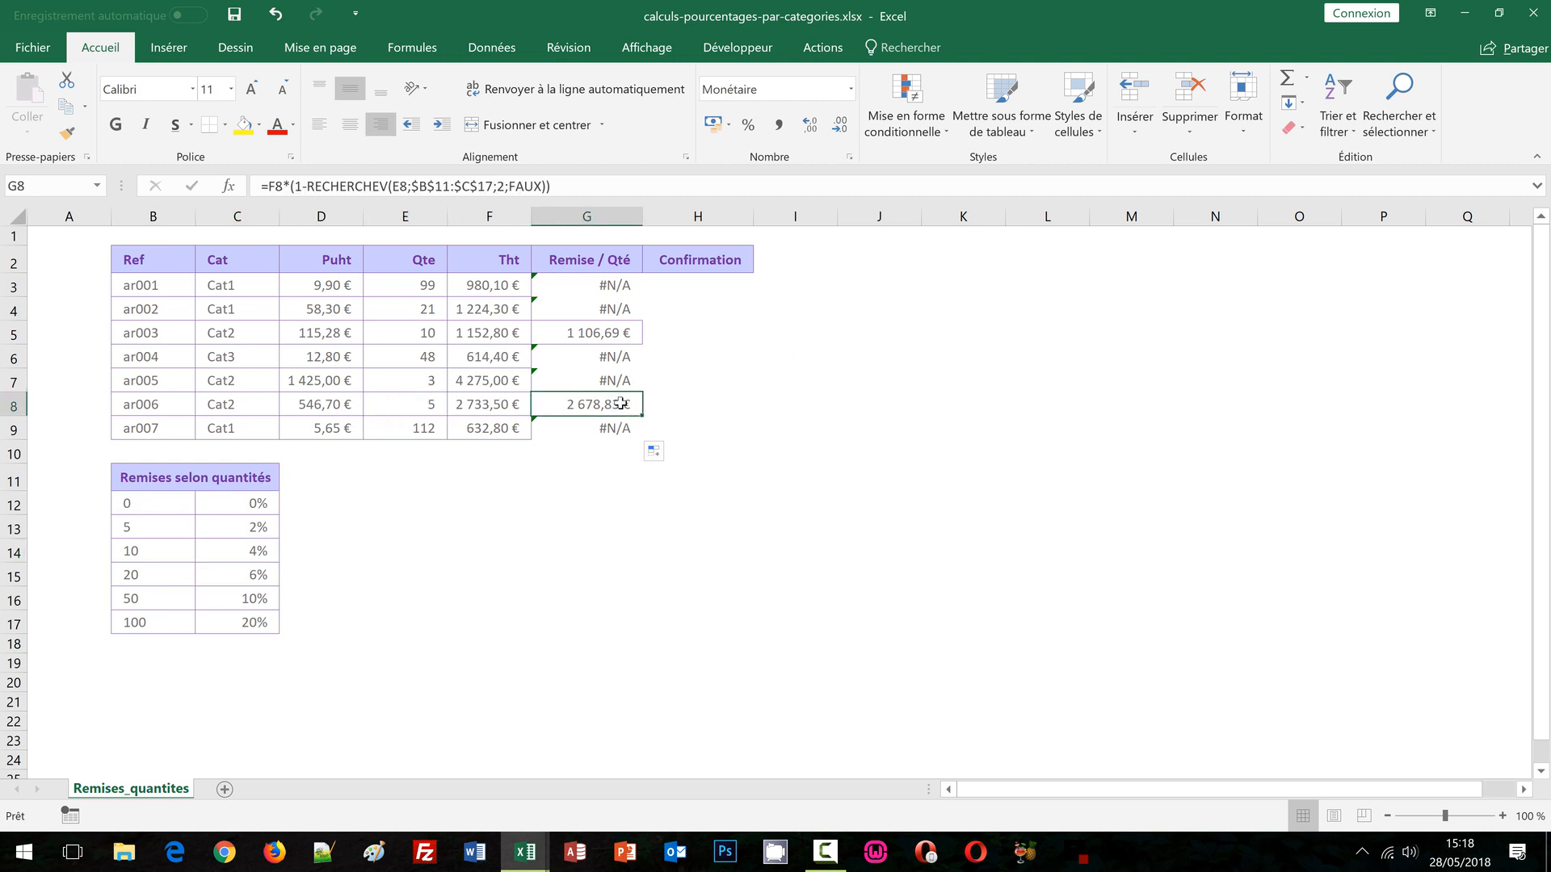
# Replace FAUX with VRAI in the RECHERCHEV formula across G3:G9 to use approximate matching.
pyautogui.moveTo(598, 287); pyautogui.dragTo(598, 427)
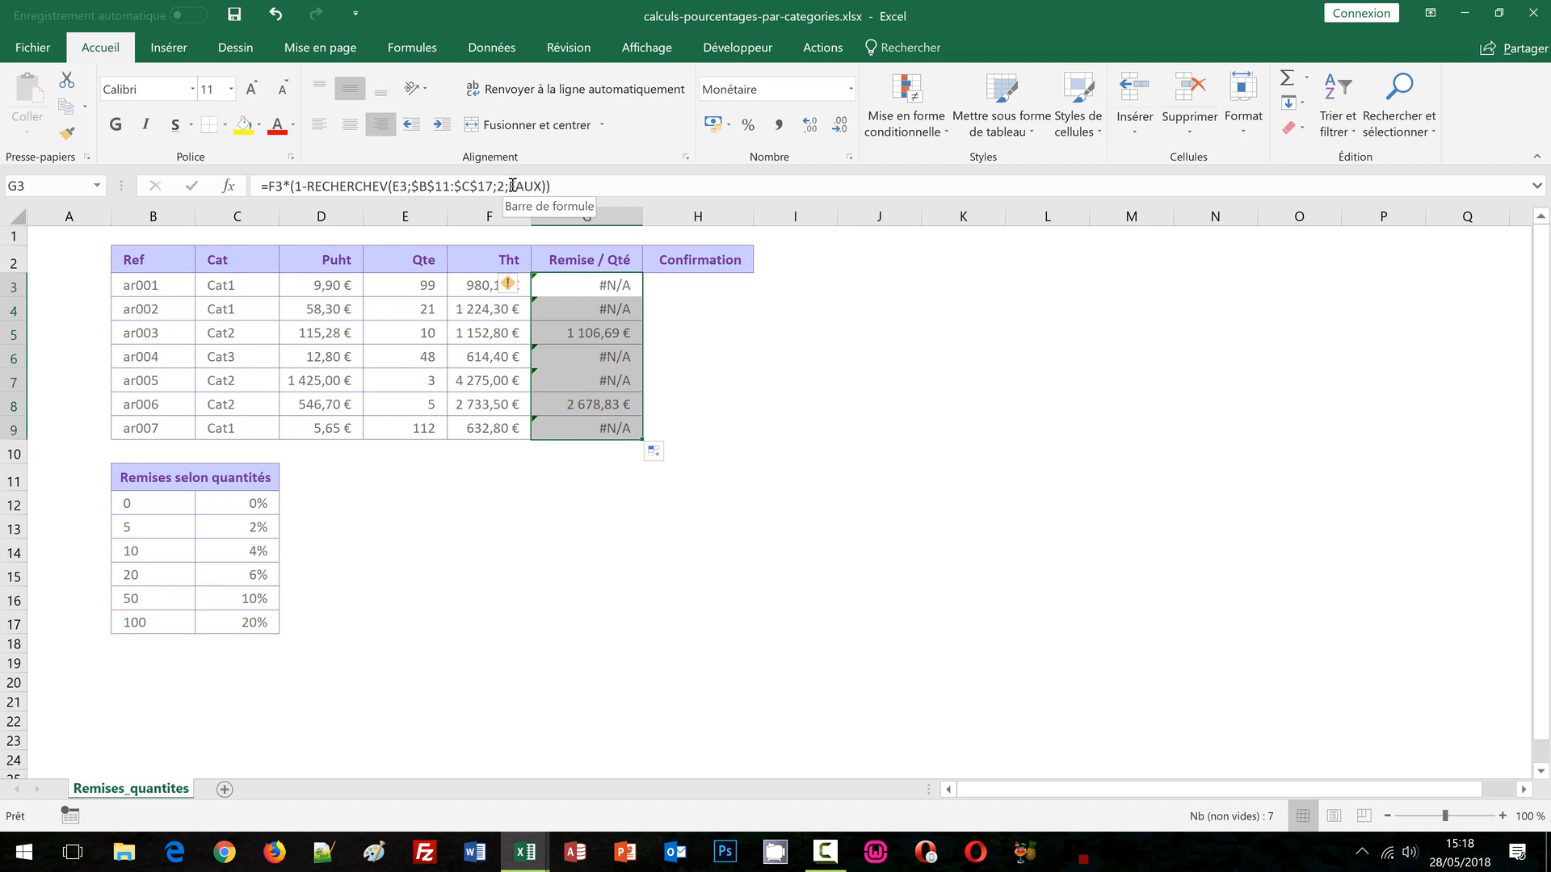
pyautogui.moveTo(509, 186); pyautogui.dragTo(539, 185)
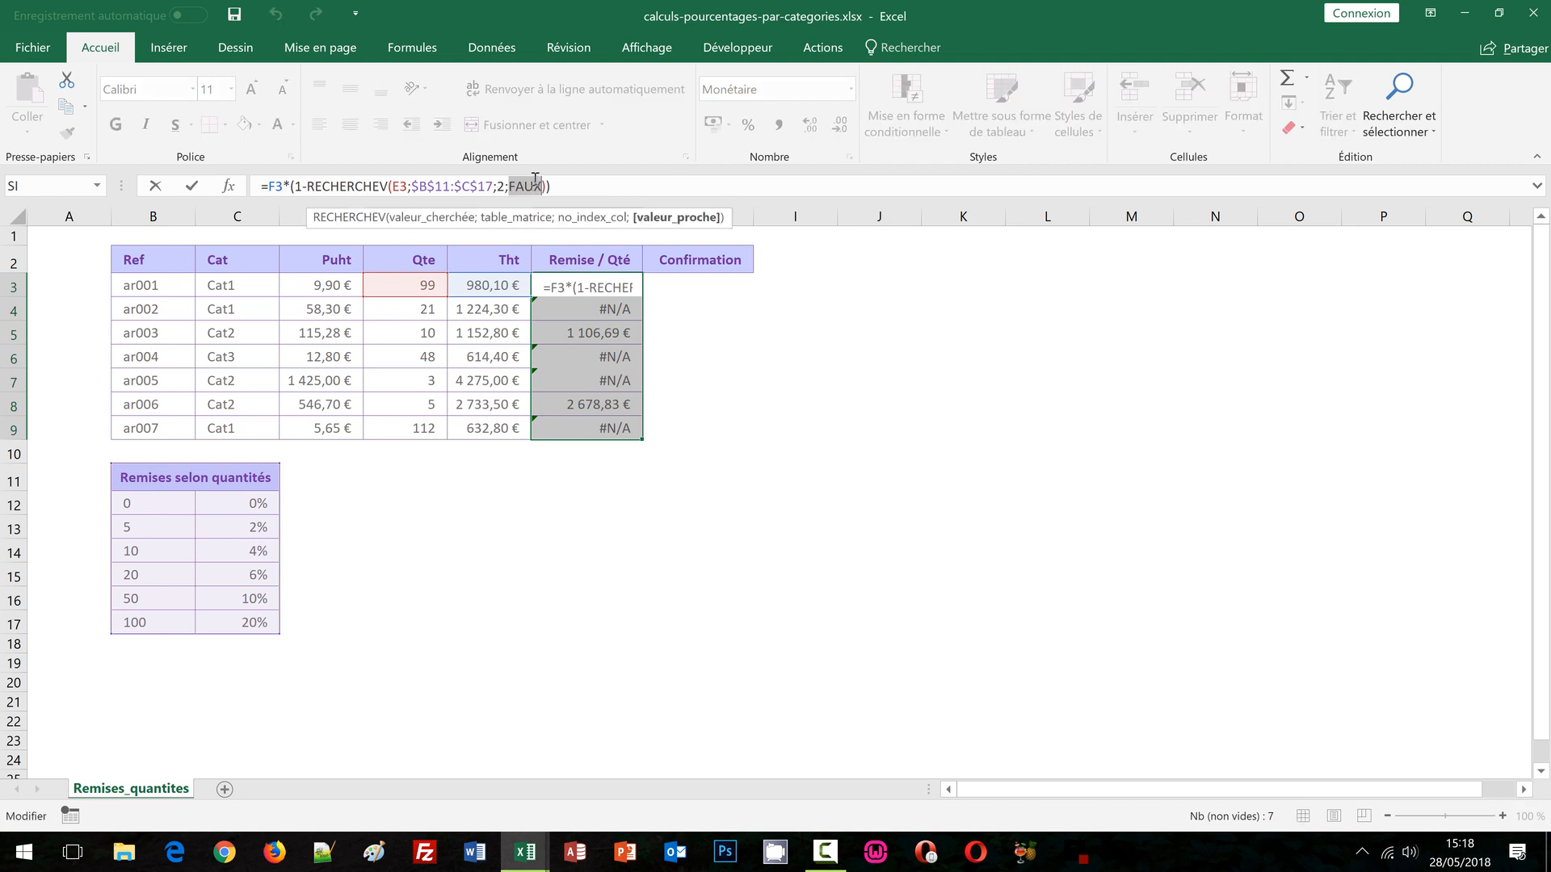
pyautogui.write('Vrai')
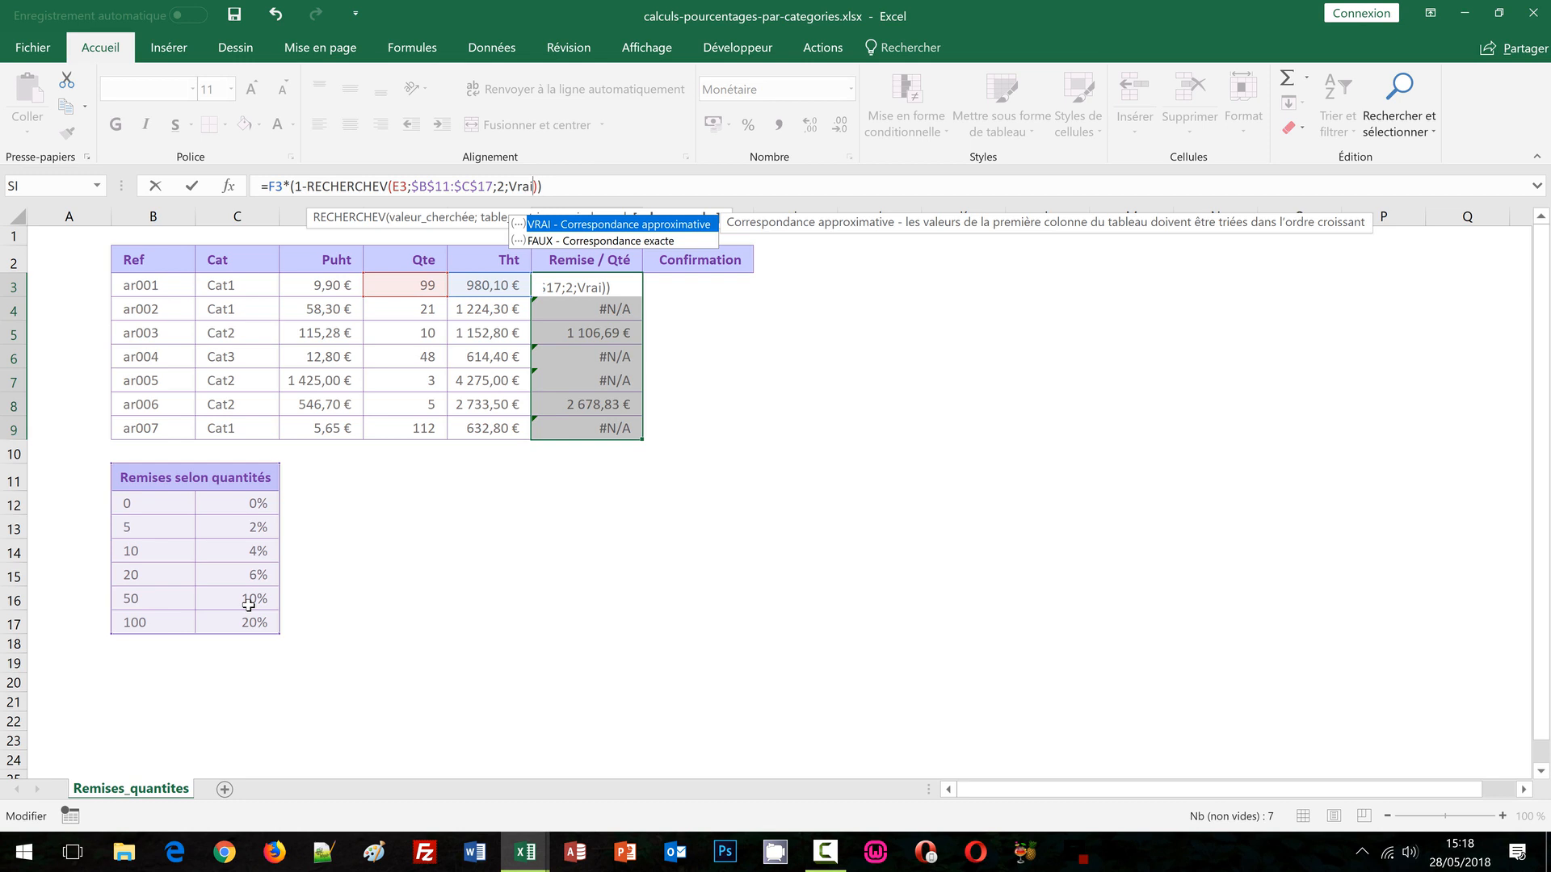
pyautogui.hotkey('ctrl', 'Return')
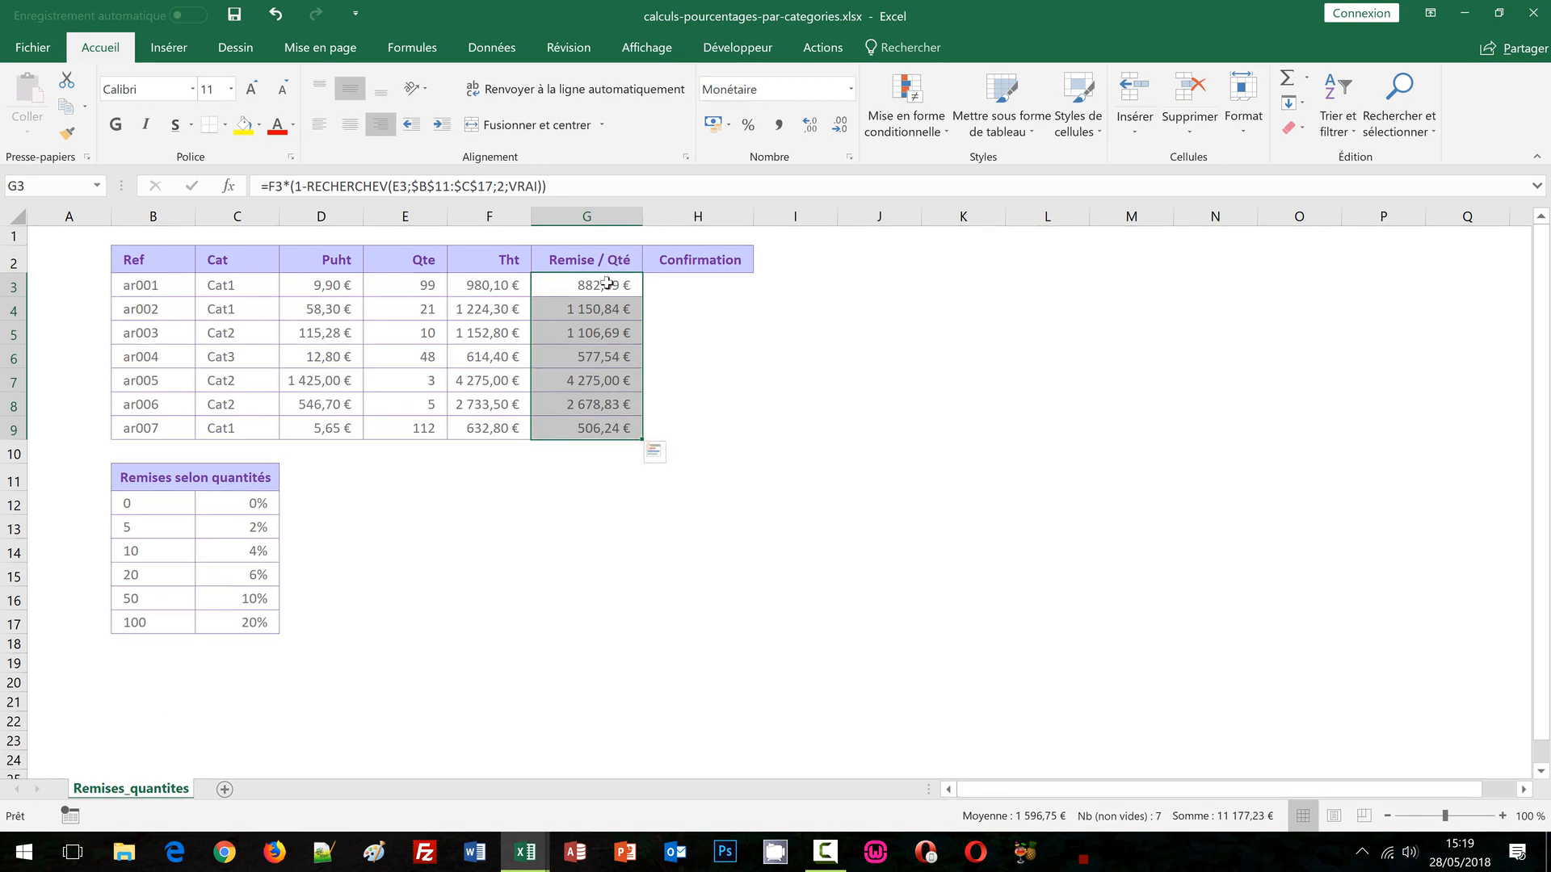
# Calculate the applied discount rate for ar001 in the Confirmation column, entering =(F3-G3)/F3 in H3.
pyautogui.click(685, 280)
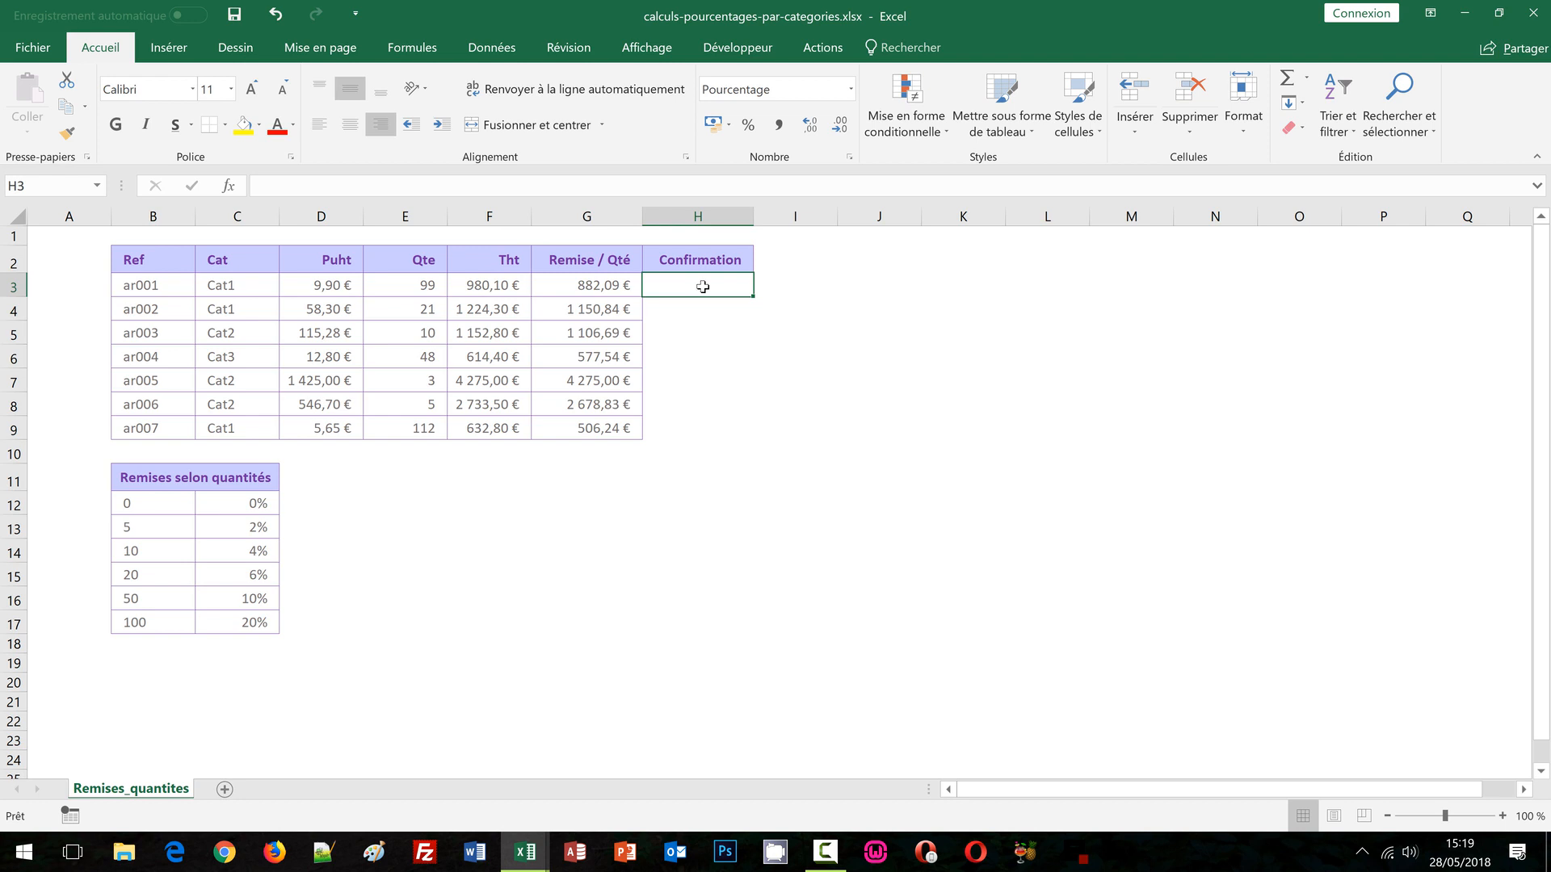
pyautogui.click(462, 289)
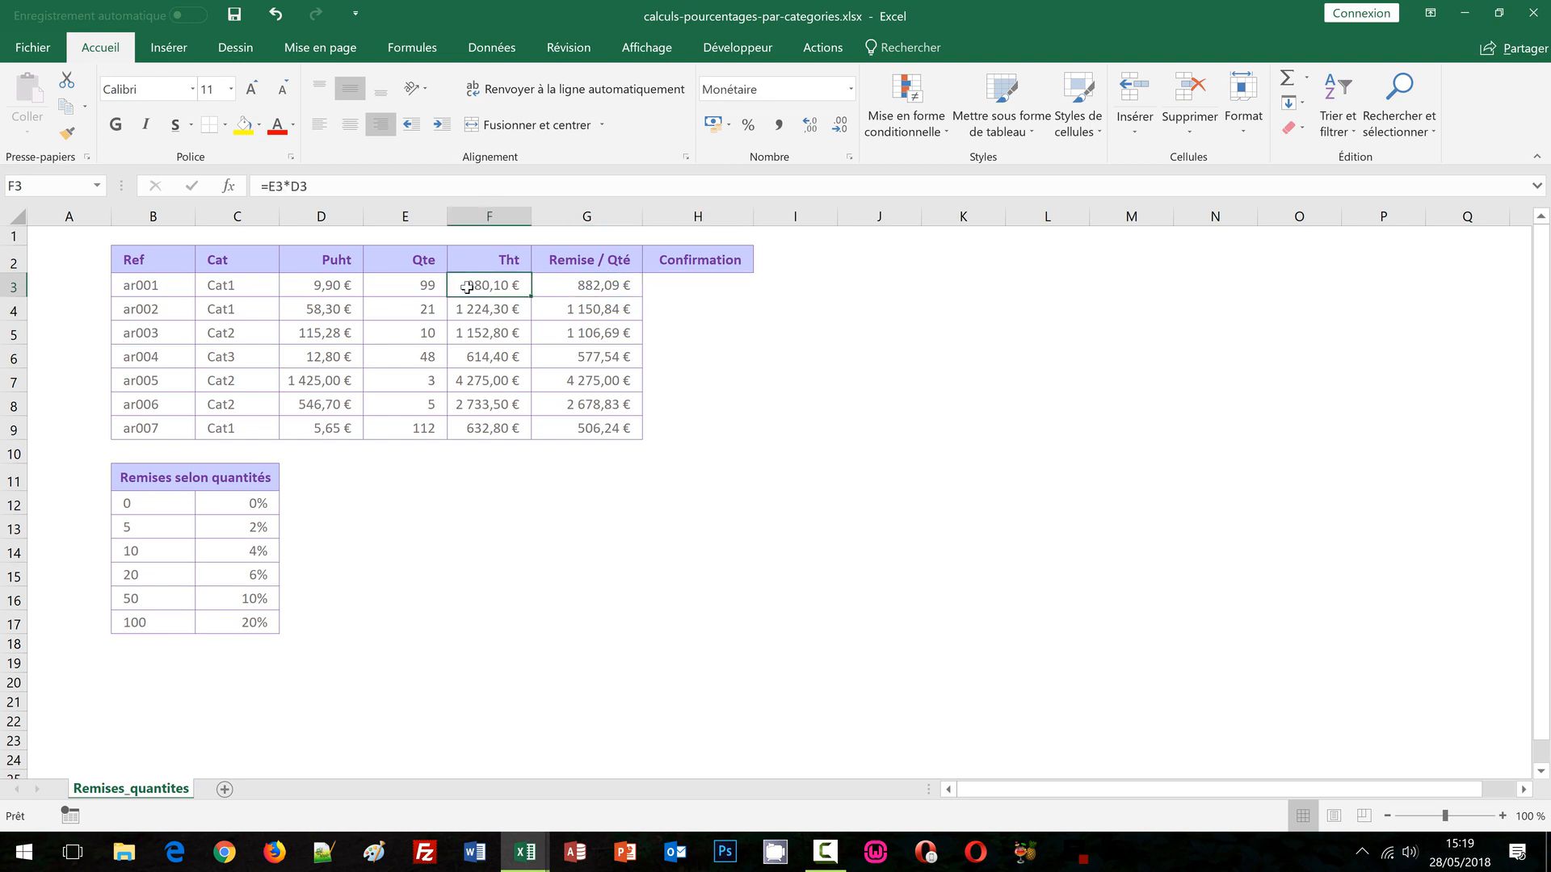
pyautogui.click(584, 285)
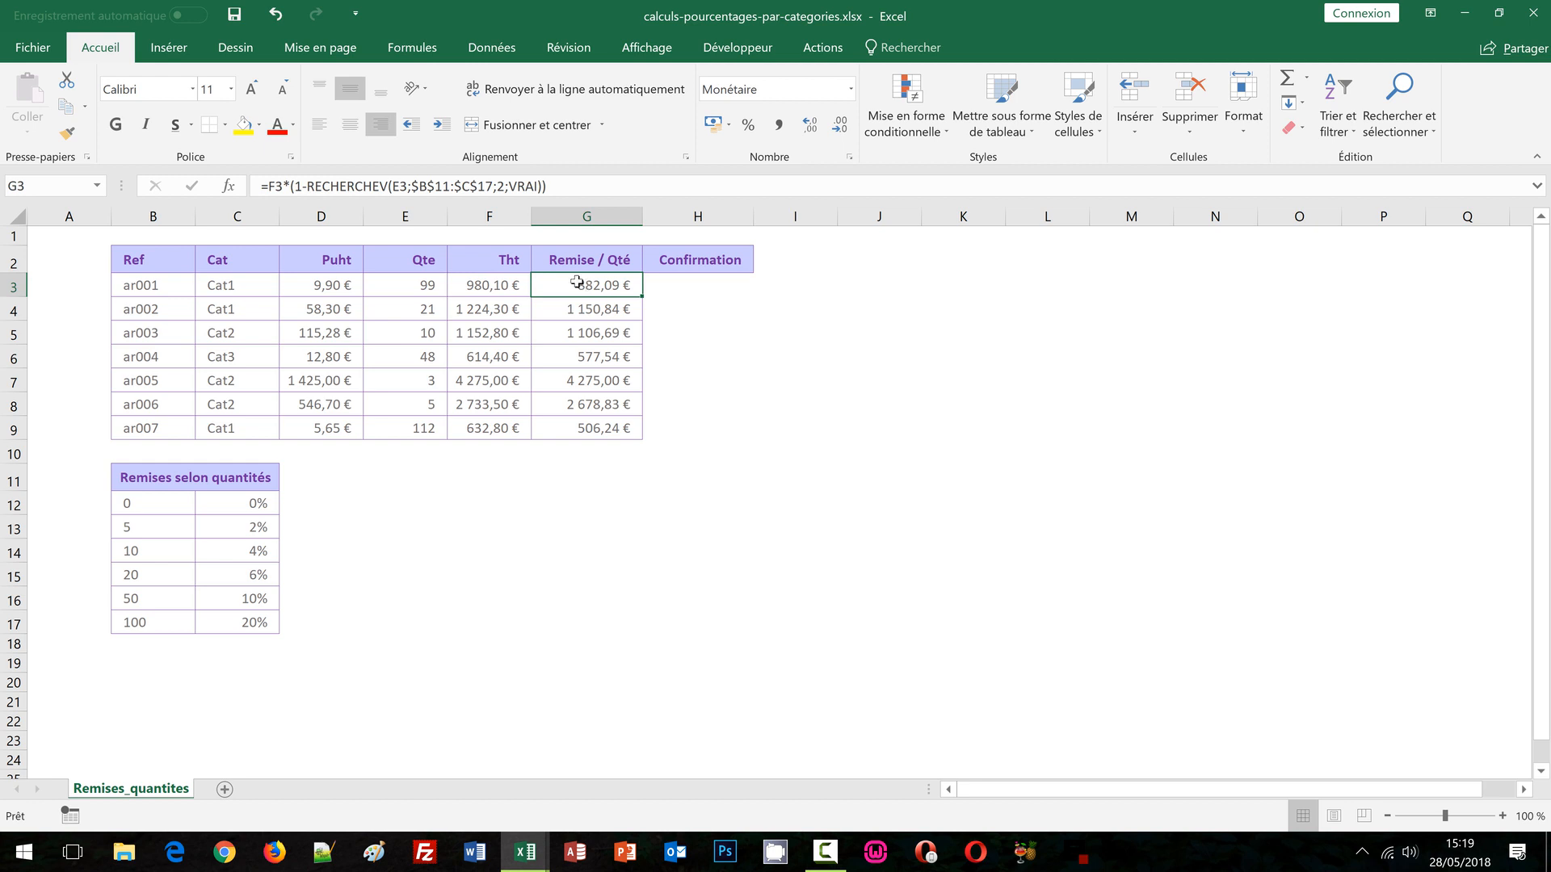
pyautogui.click(502, 282)
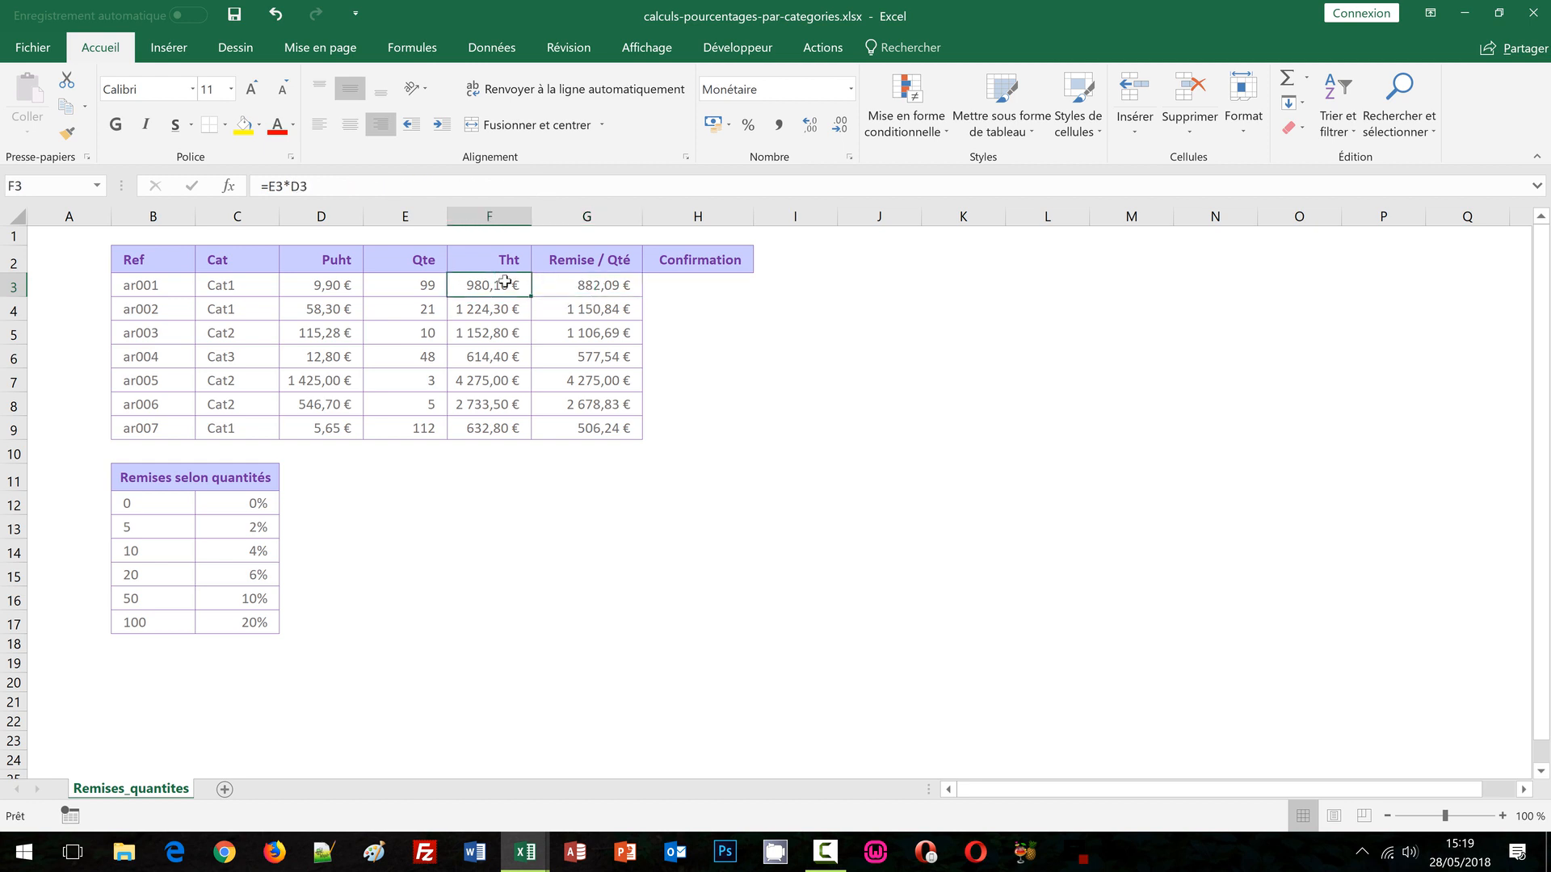
pyautogui.click(718, 285)
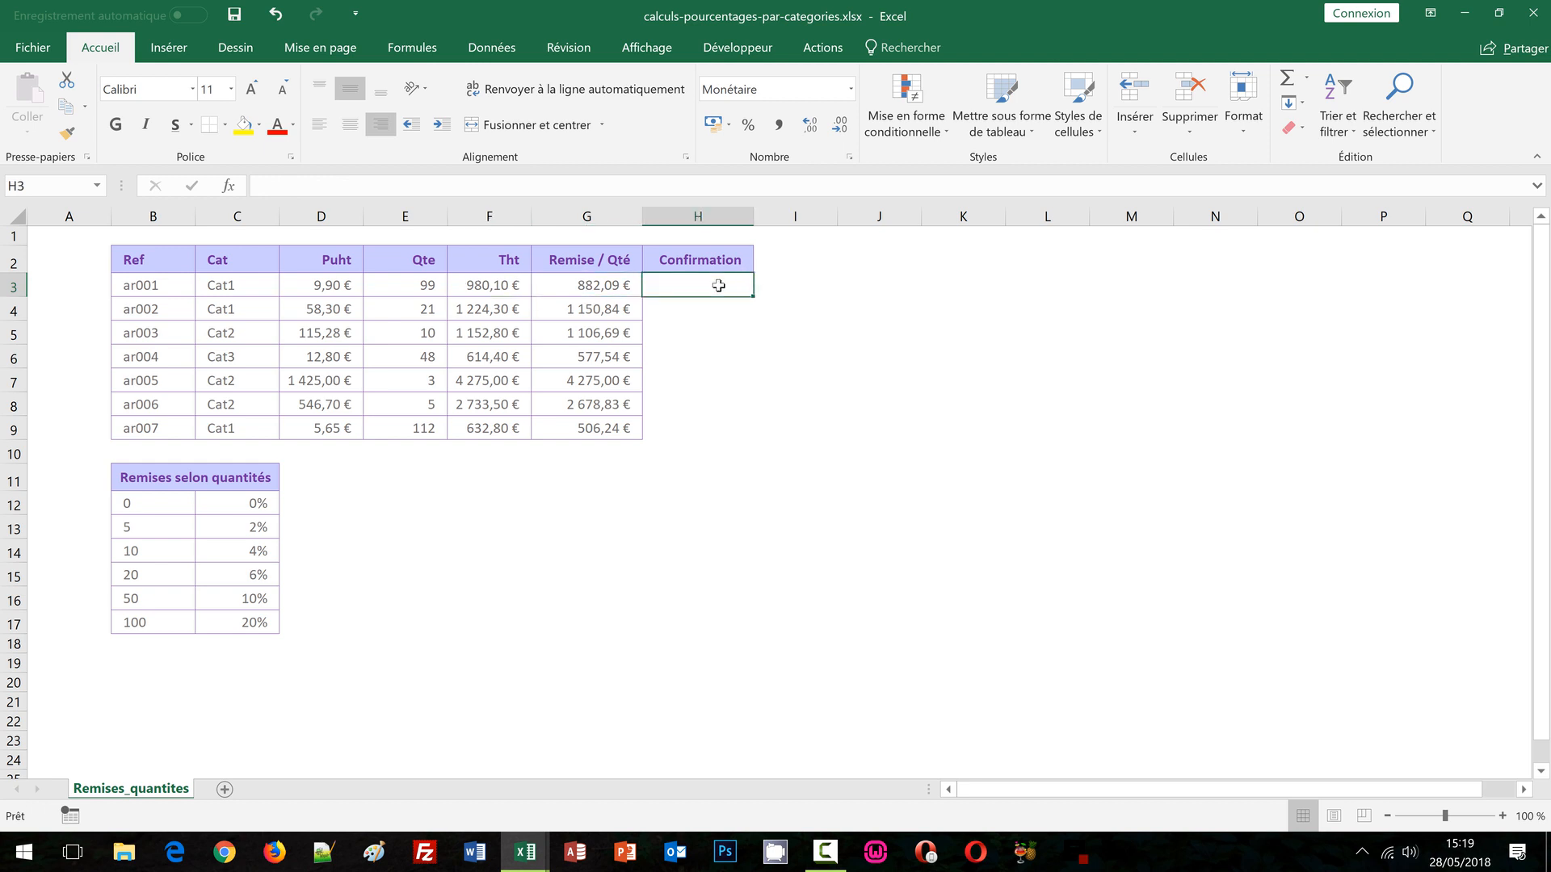
pyautogui.write('=(')
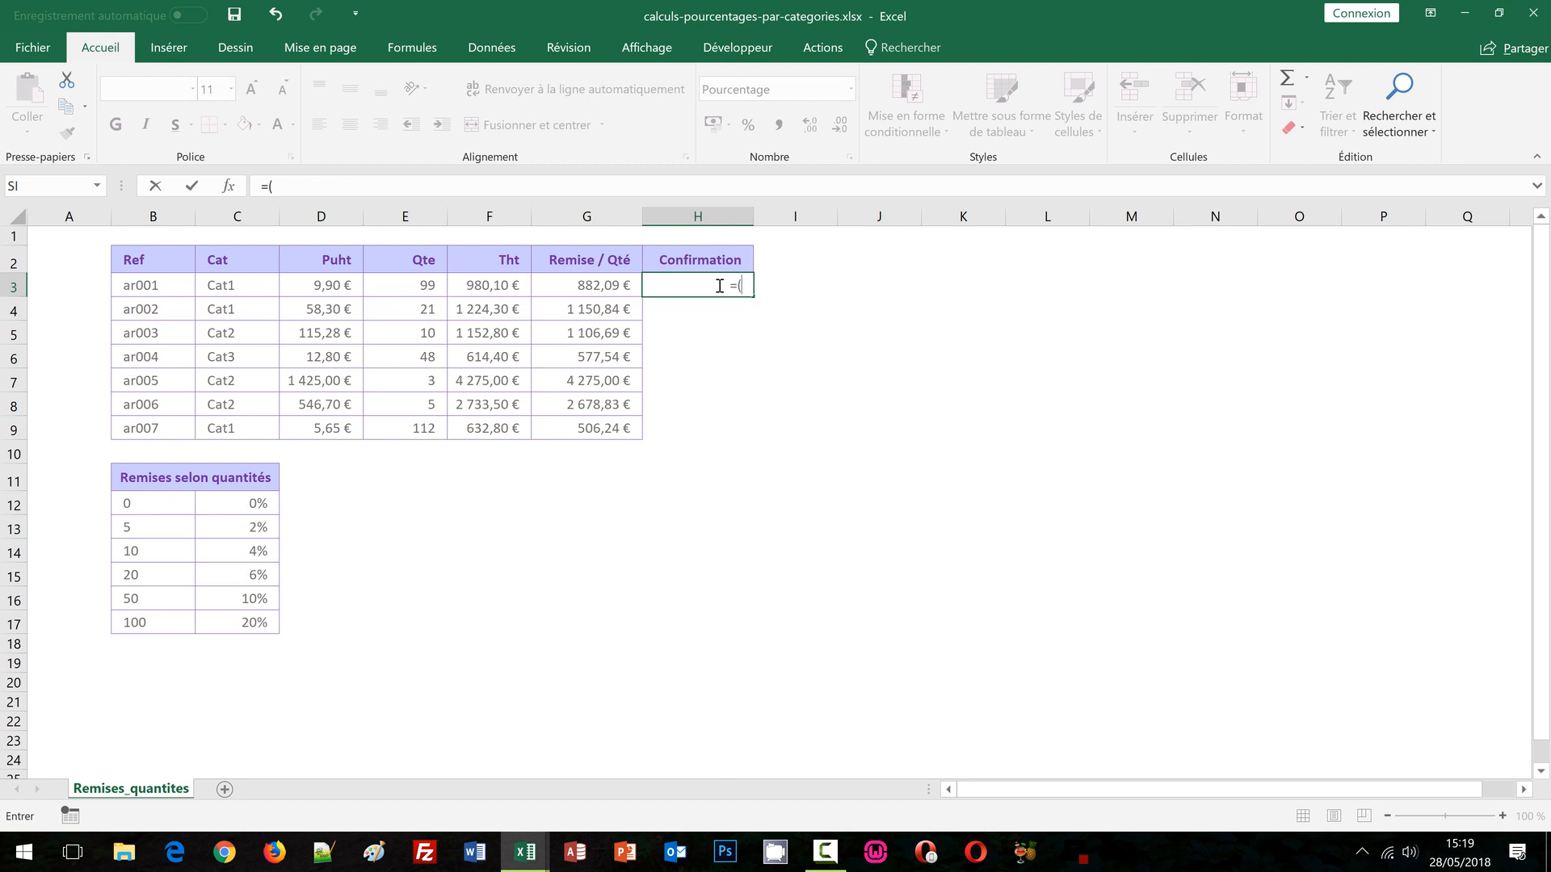
pyautogui.click(489, 287)
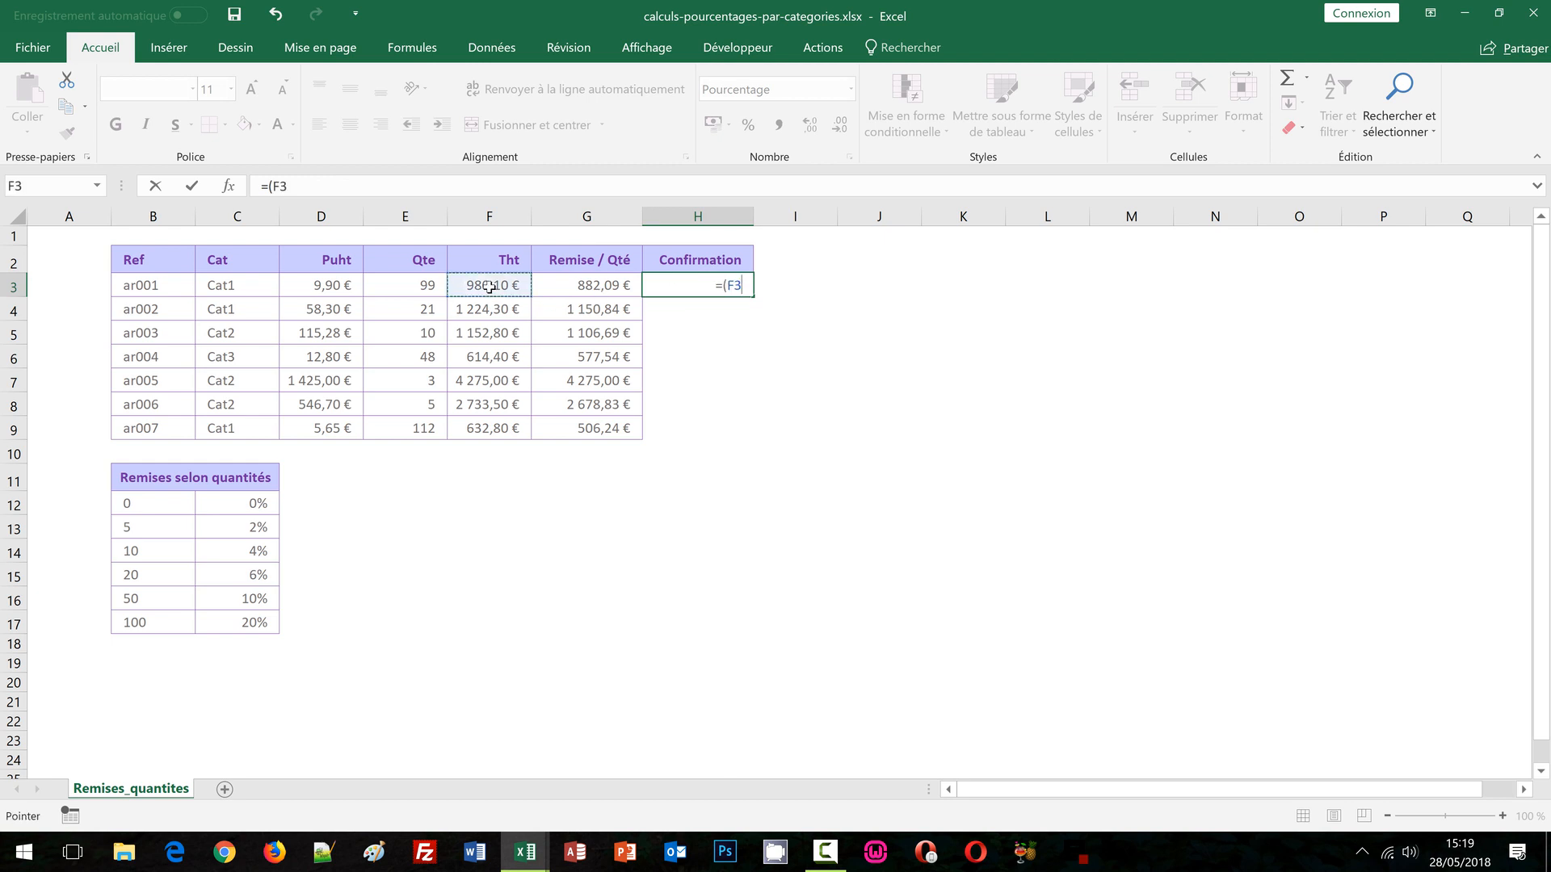
pyautogui.write('-')
pyautogui.click(595, 285)
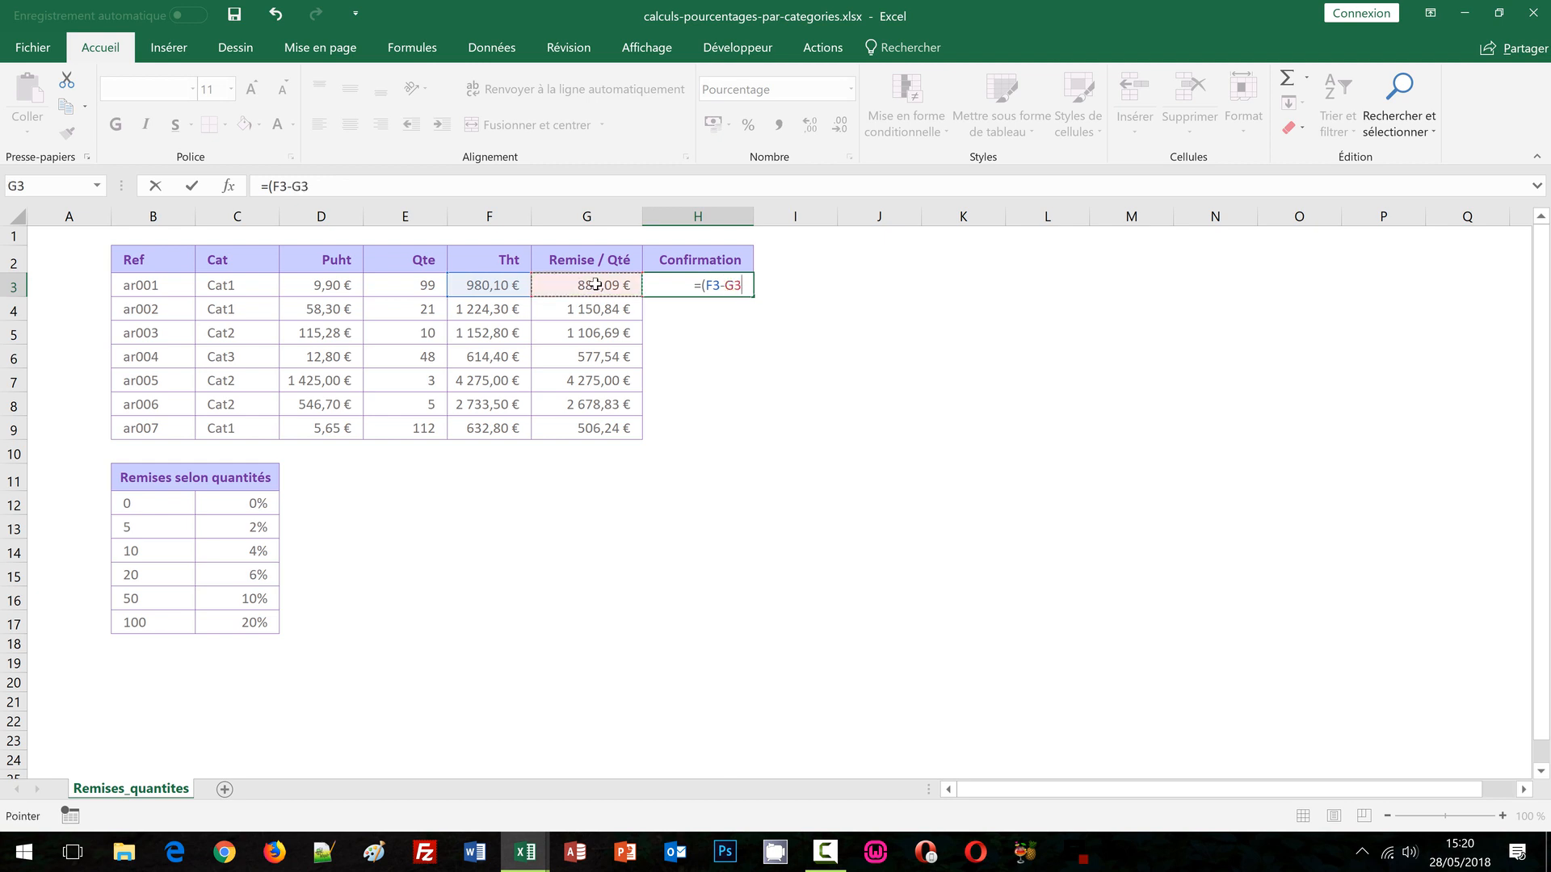
pyautogui.write(')/')
pyautogui.click(471, 286)
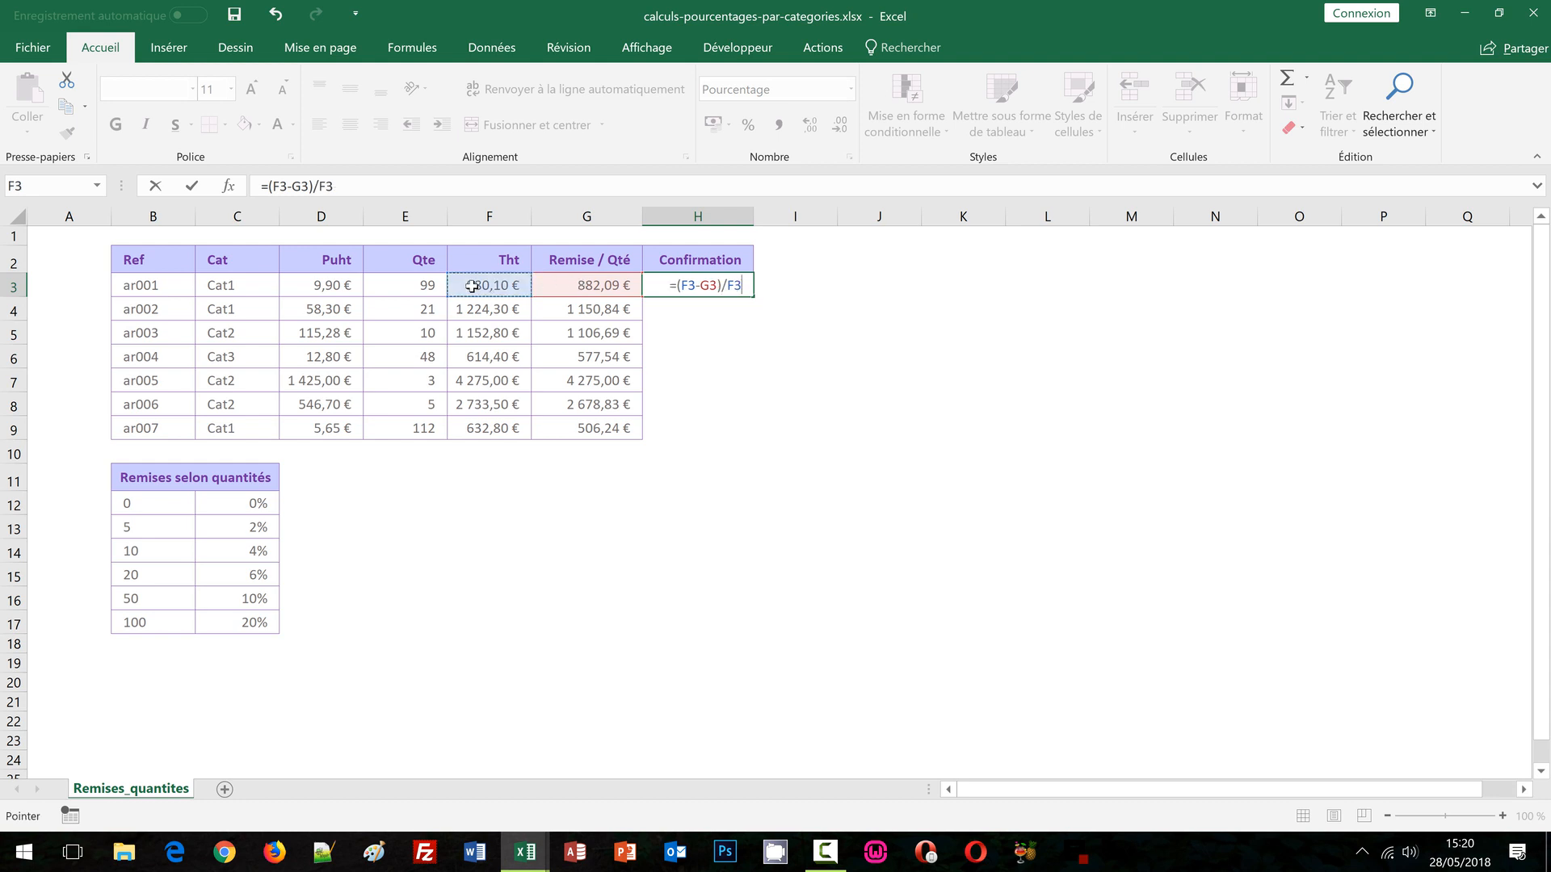
pyautogui.hotkey('ctrl', 'Return')
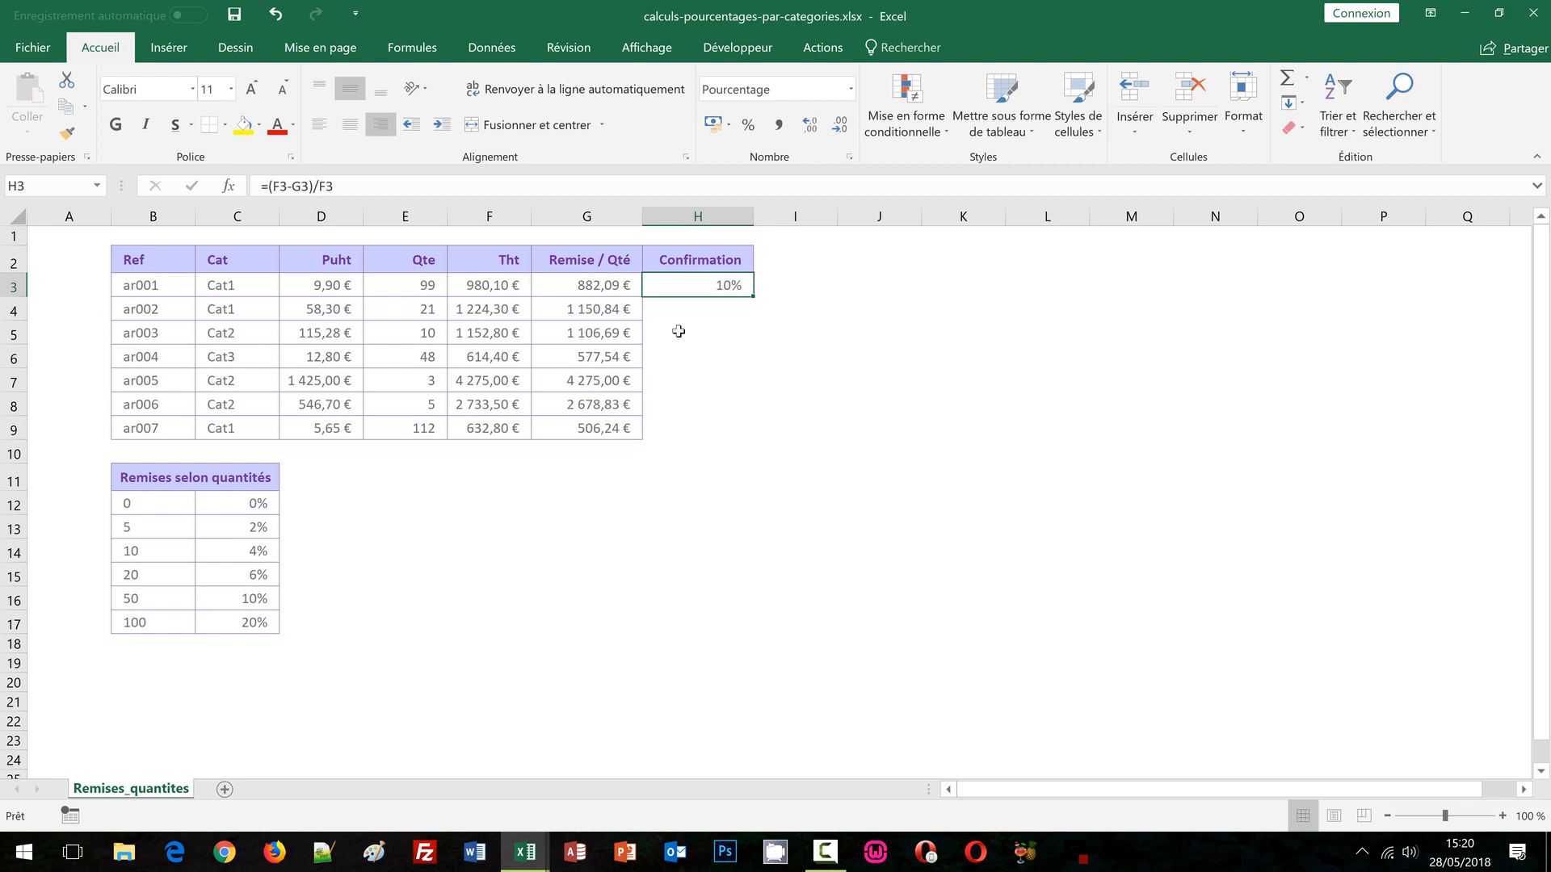
# Copy the discount-rate formula from H3 down the Confirmation column through H9.
pyautogui.doubleClick(757, 297)
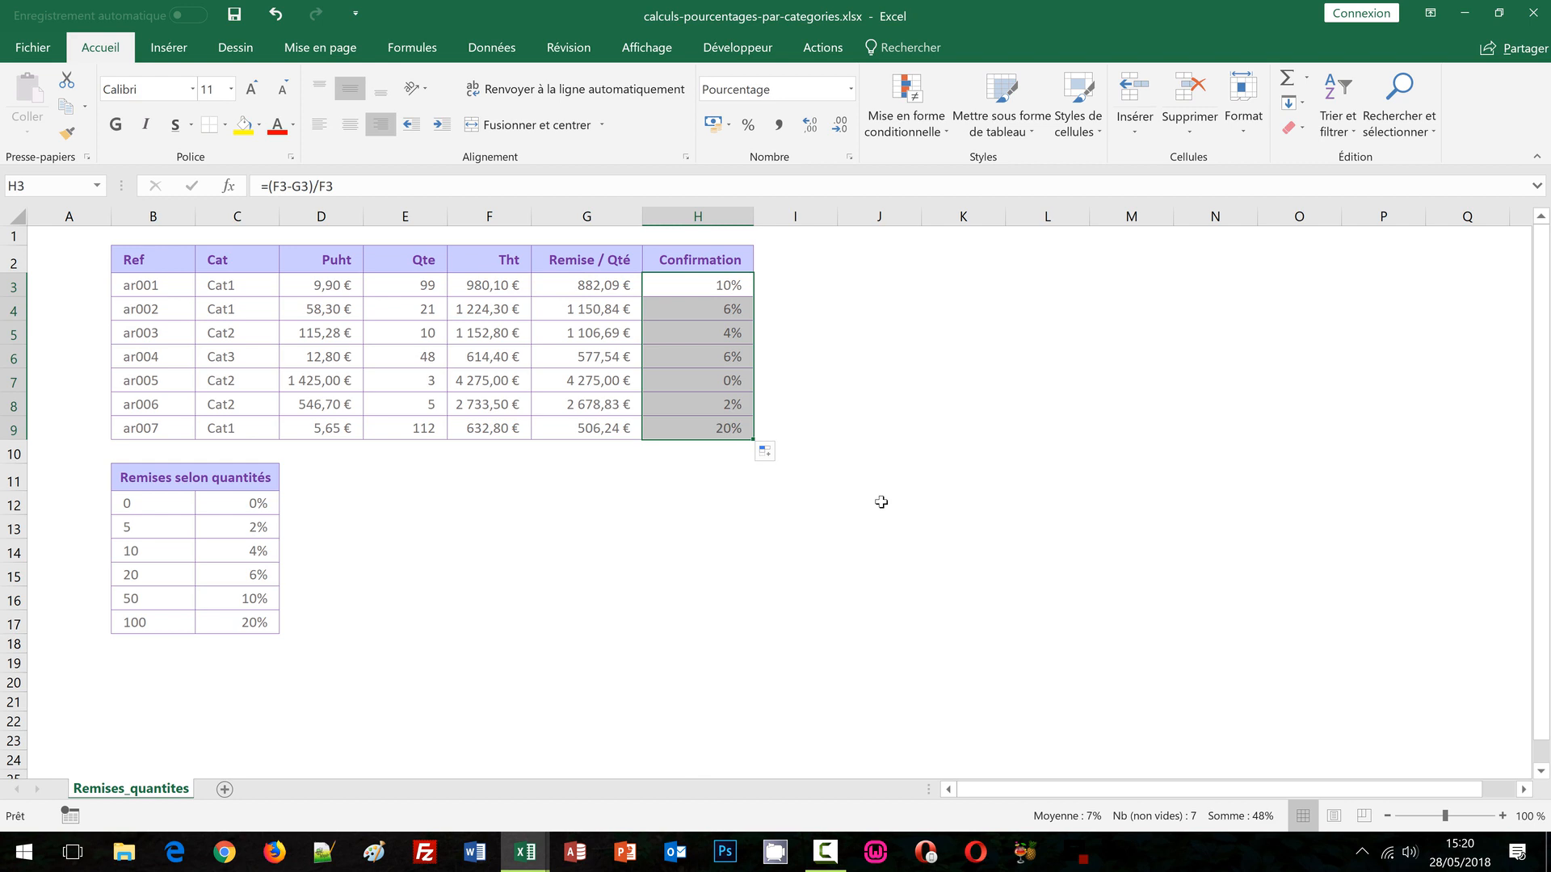
pyautogui.click(867, 390)
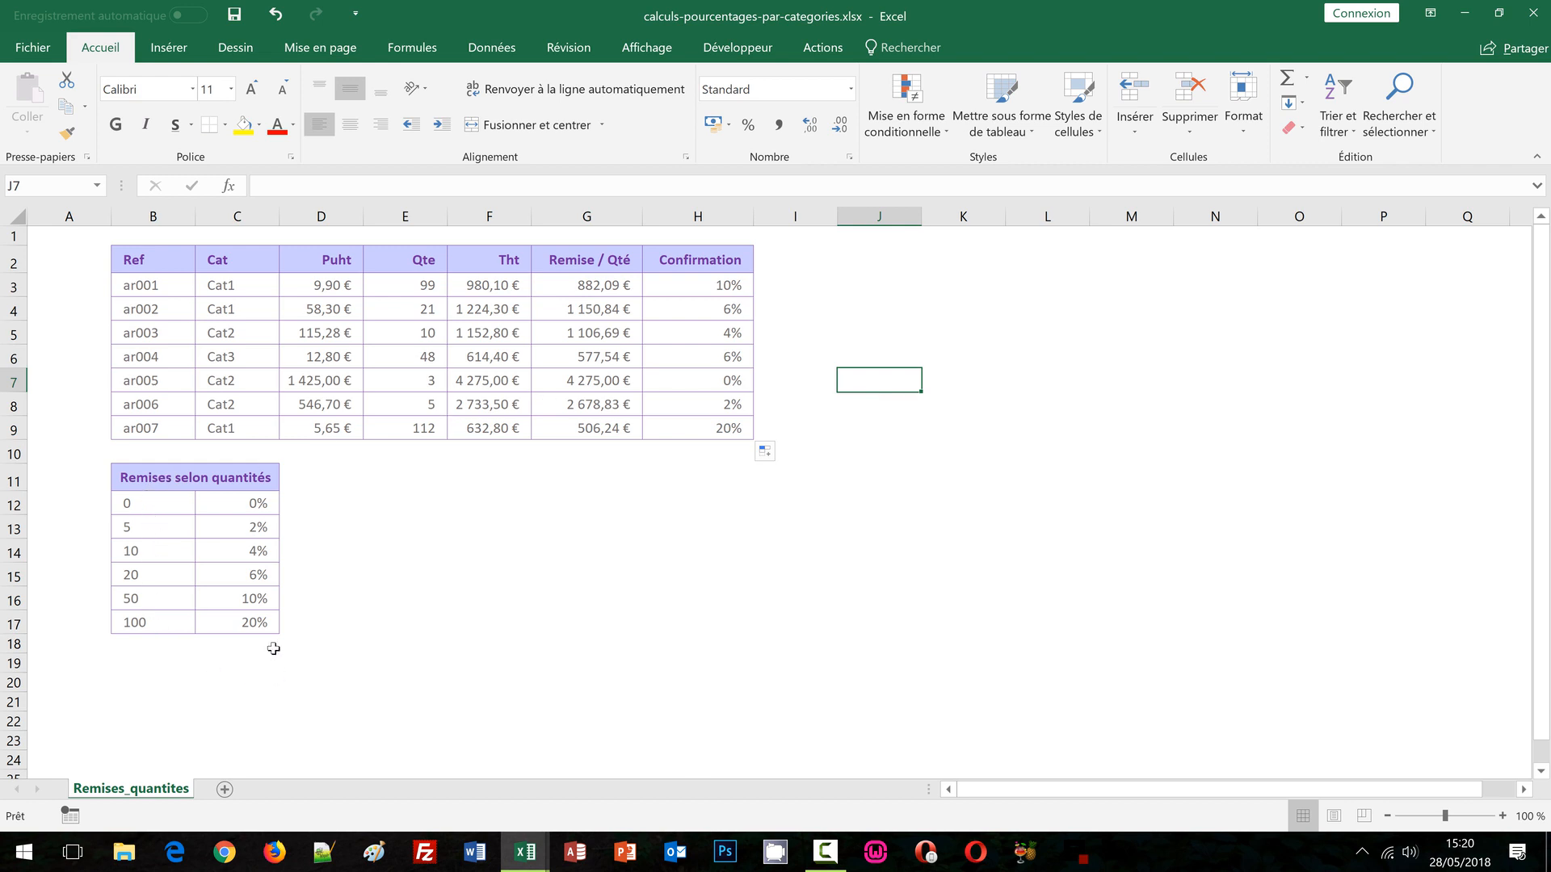
# Check the ar002 and ar007 quantities and Confirmation rates against the thresholds and percentages in the Remises selon quantités table.
pyautogui.click(426, 315)
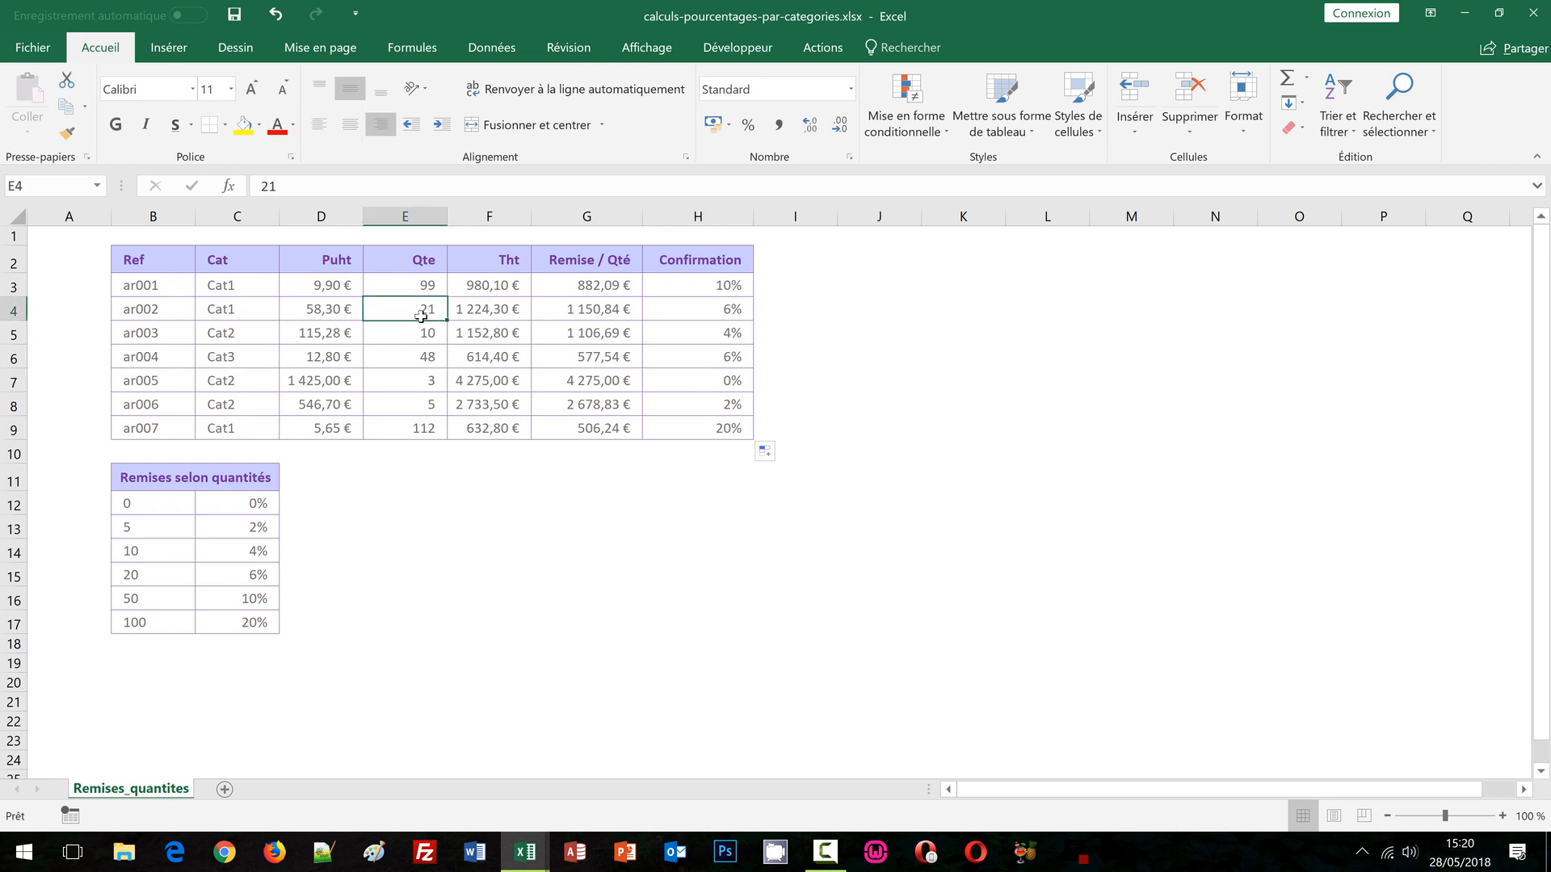
pyautogui.click(701, 316)
pyautogui.moveTo(473, 309); pyautogui.dragTo(584, 305)
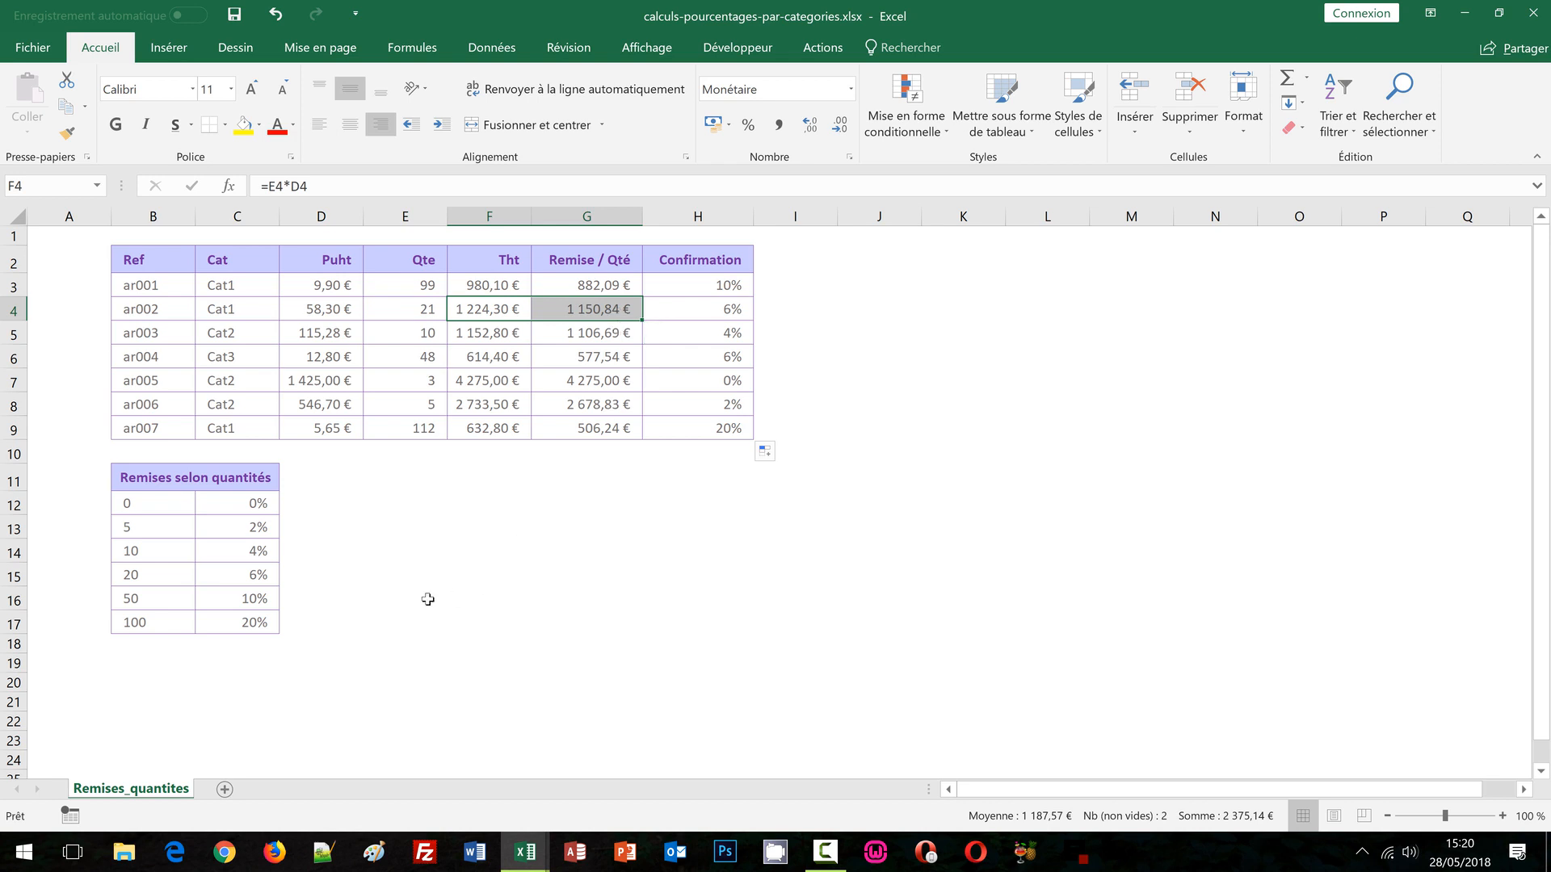
pyautogui.click(149, 578)
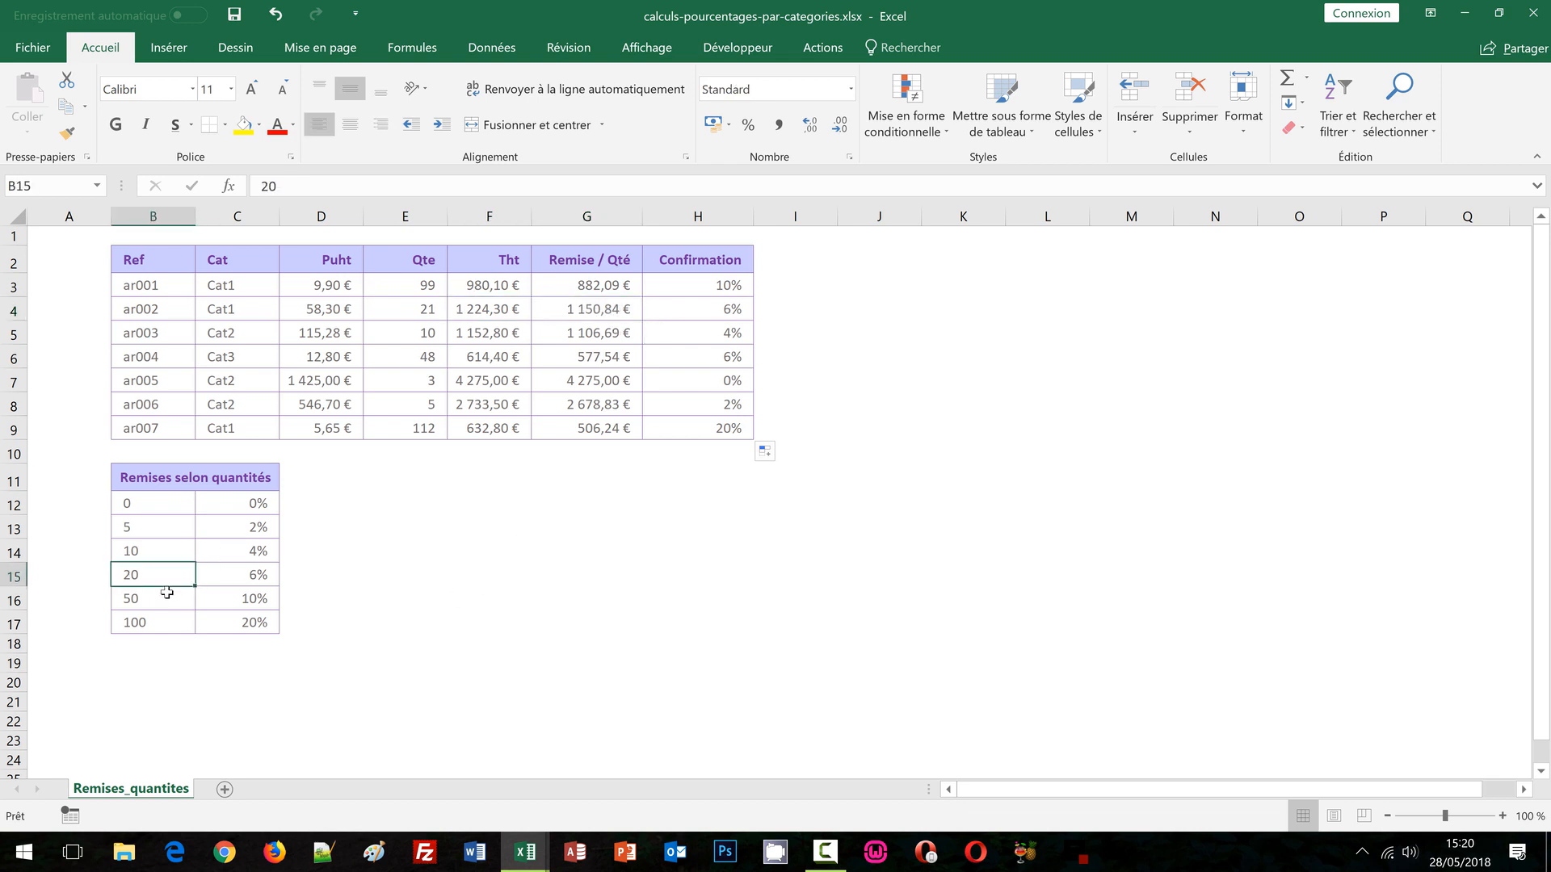
pyautogui.click(243, 576)
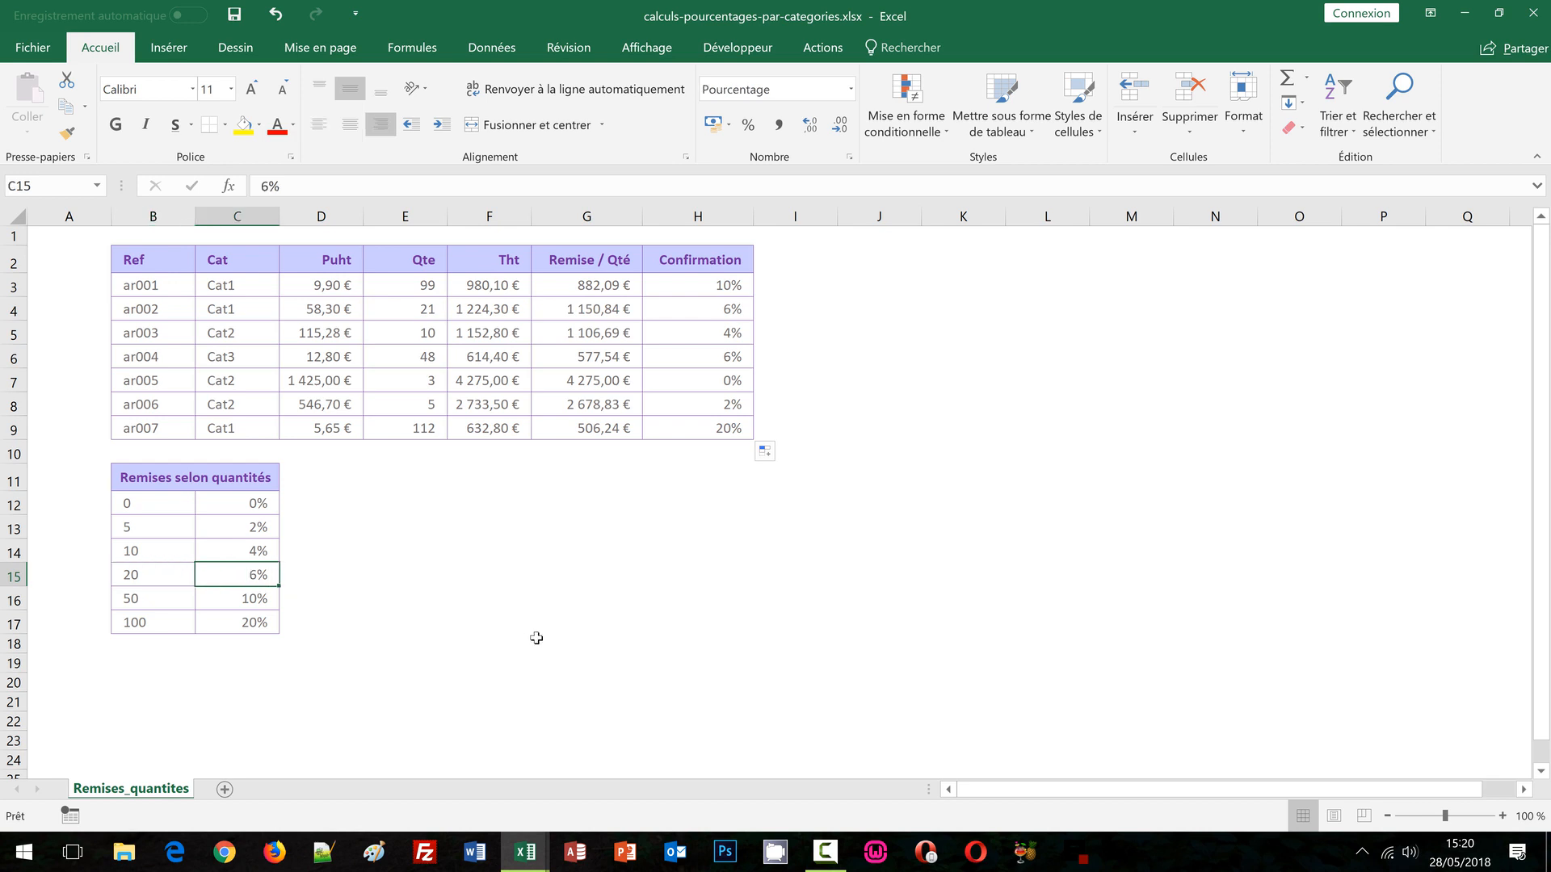
pyautogui.click(405, 426)
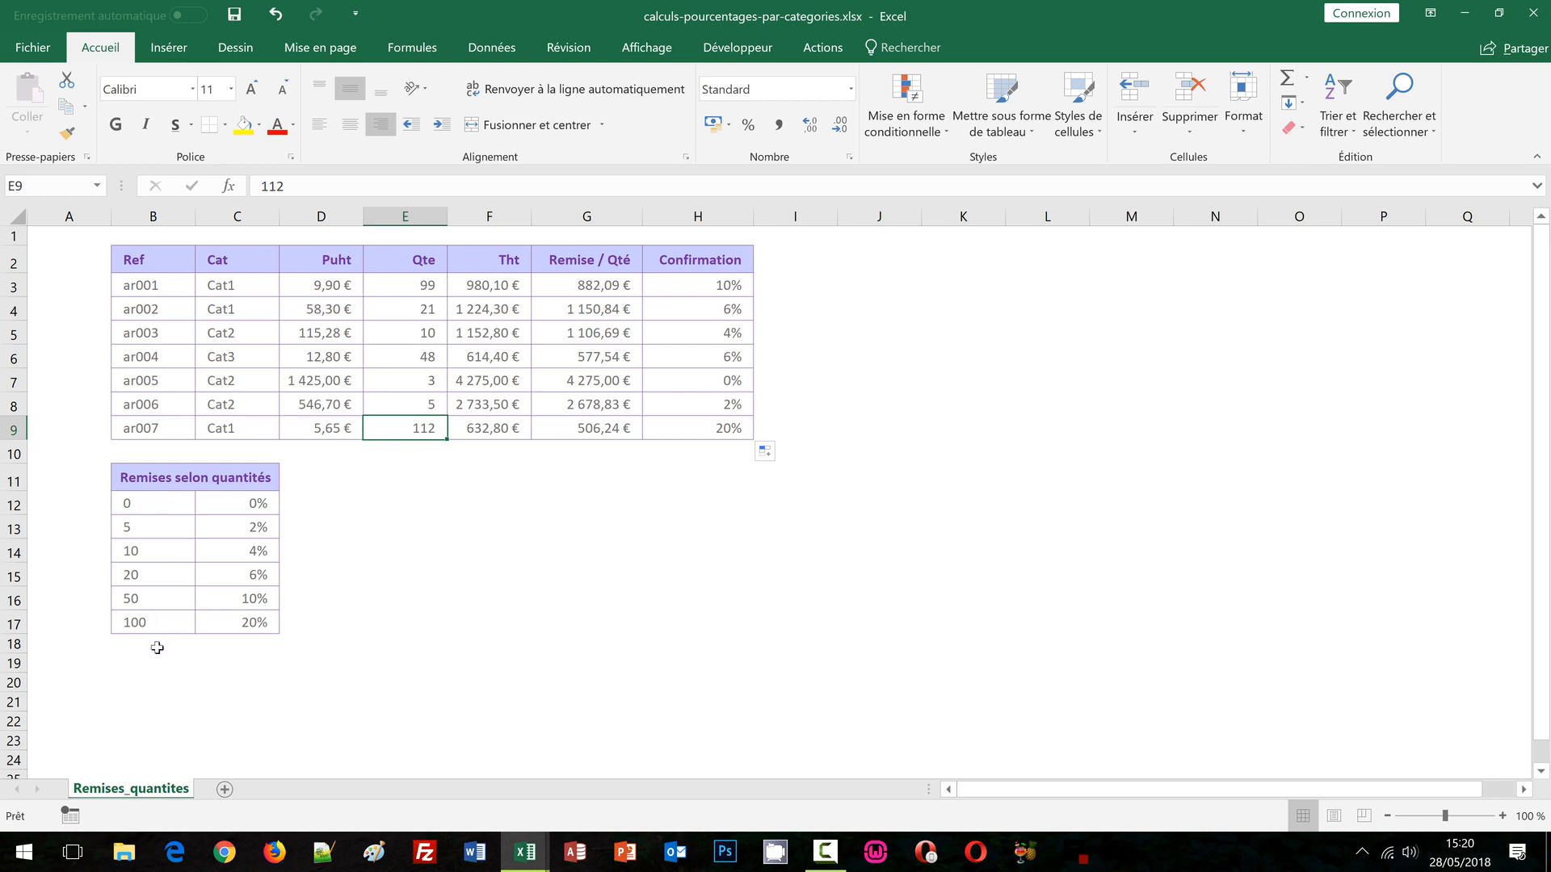
pyautogui.click(715, 430)
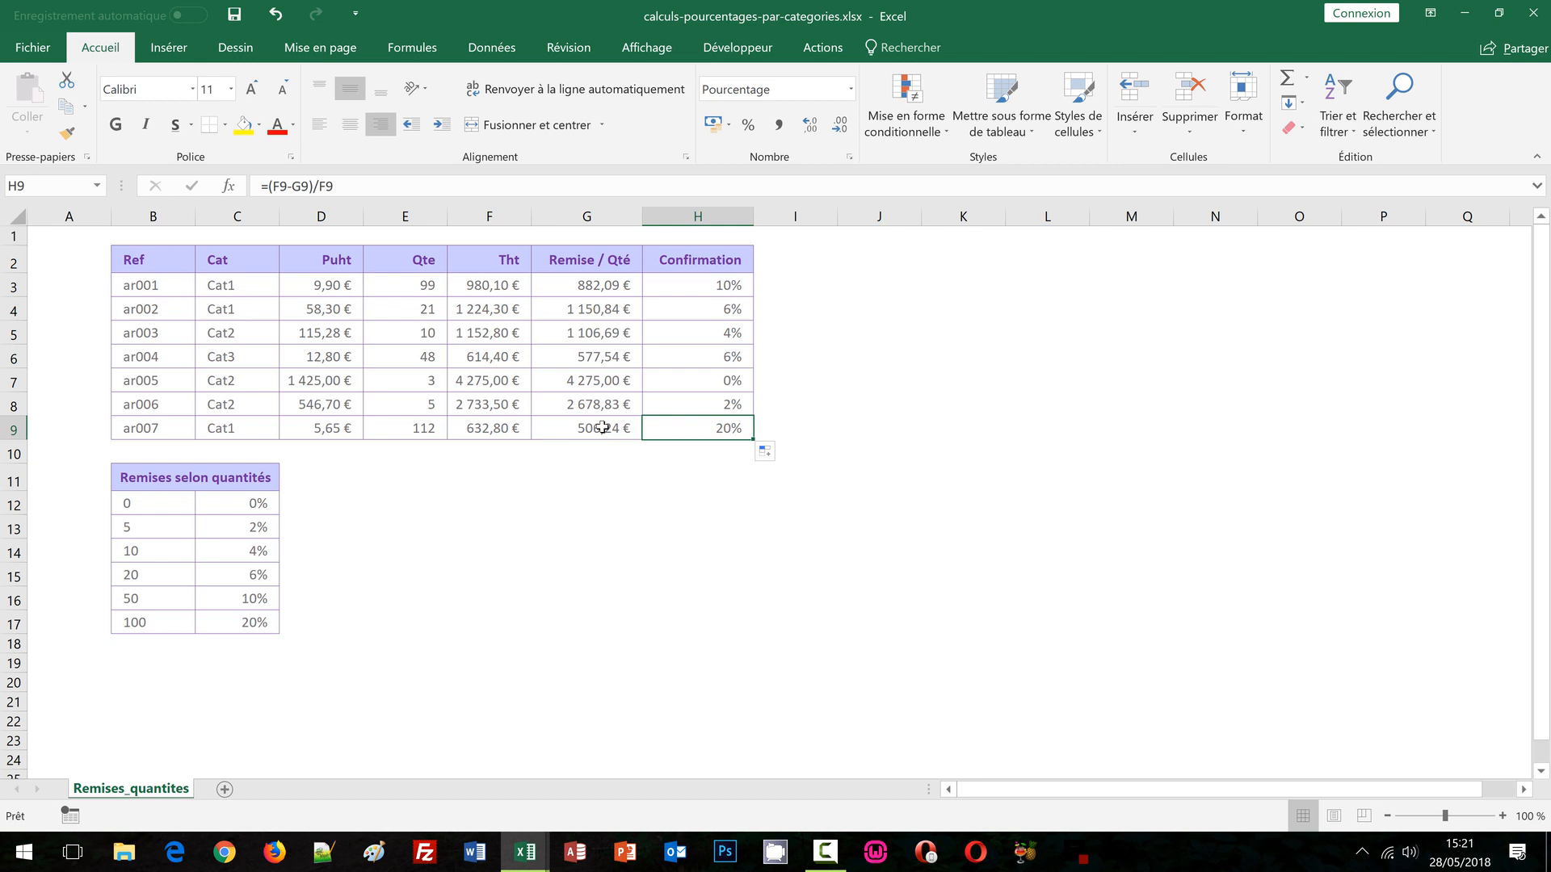
pyautogui.click(870, 288)
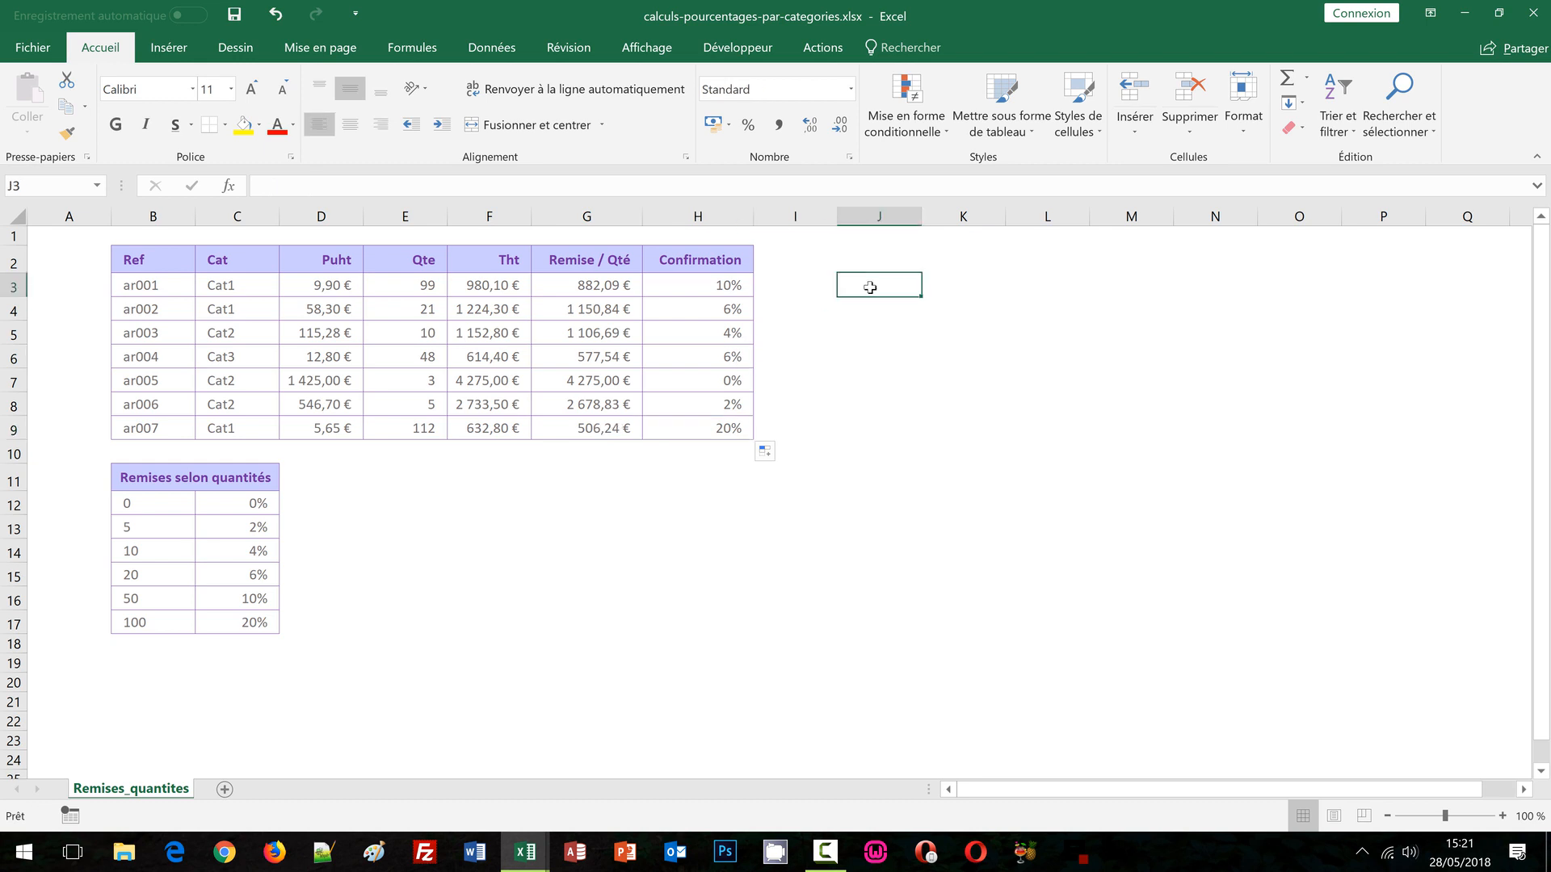